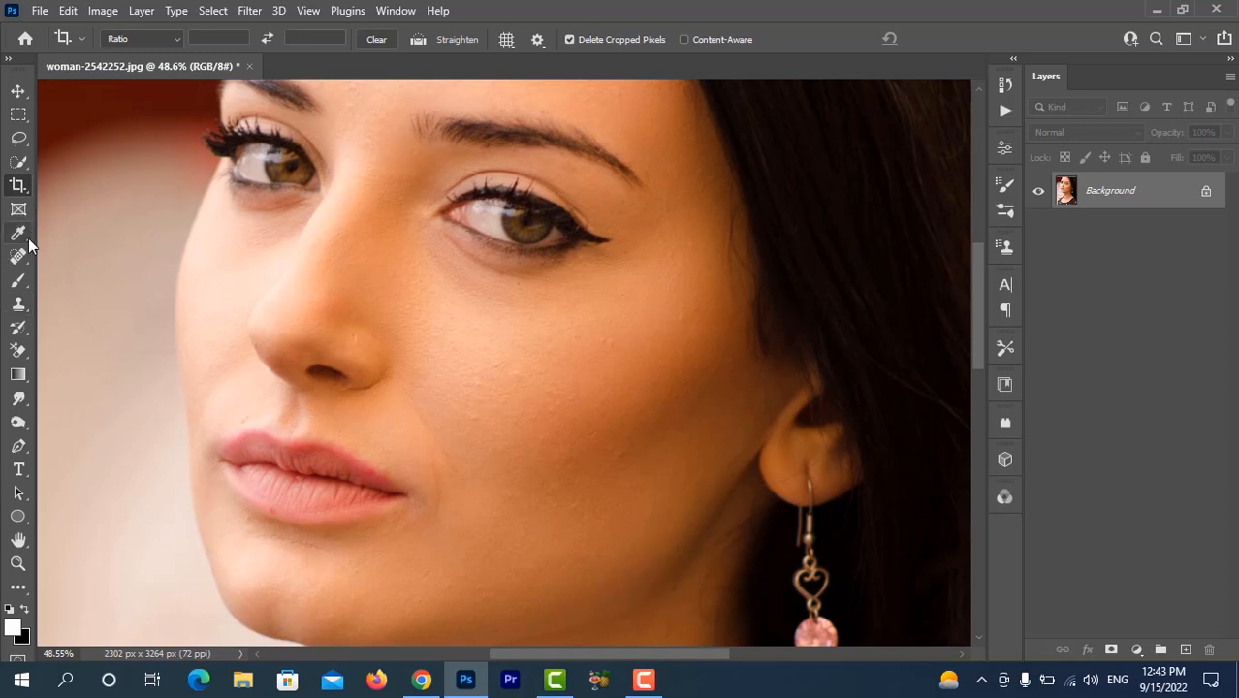
- Choose the Spot Healing Brush and add a Black & White adjustment layer with the Default preset above the photo
{"action": "left_click", "coordinate": [19, 257]}
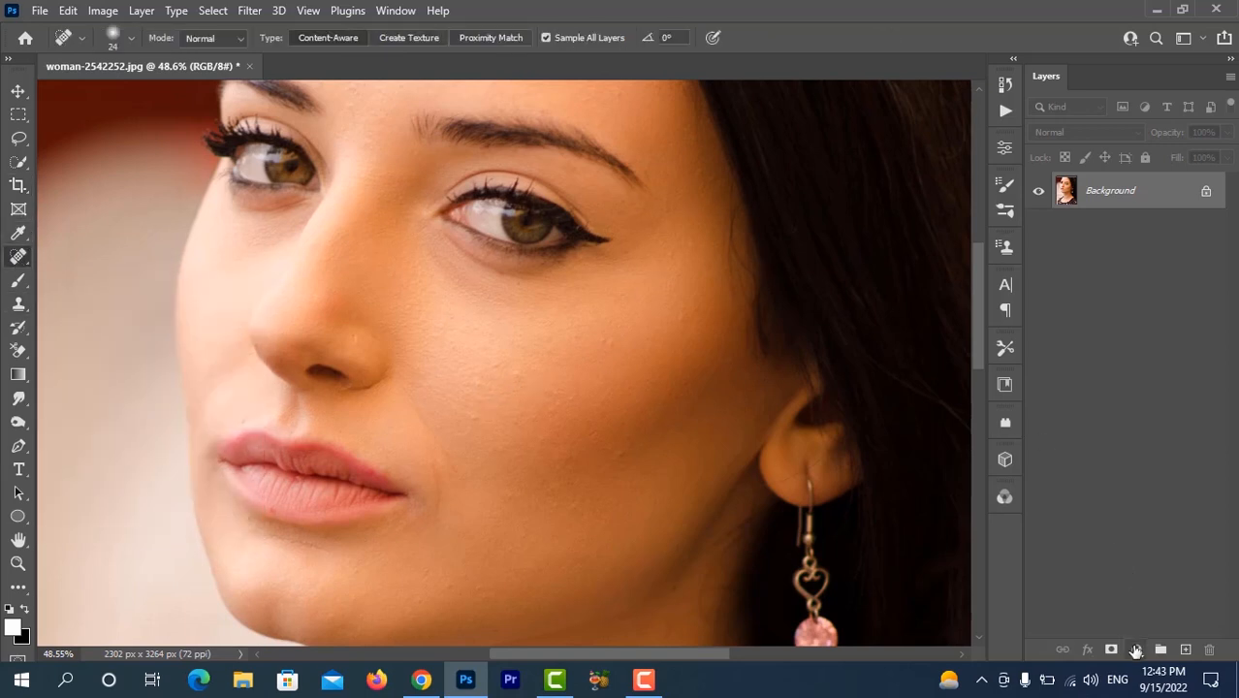
{"action": "left_click", "coordinate": [1135, 649]}
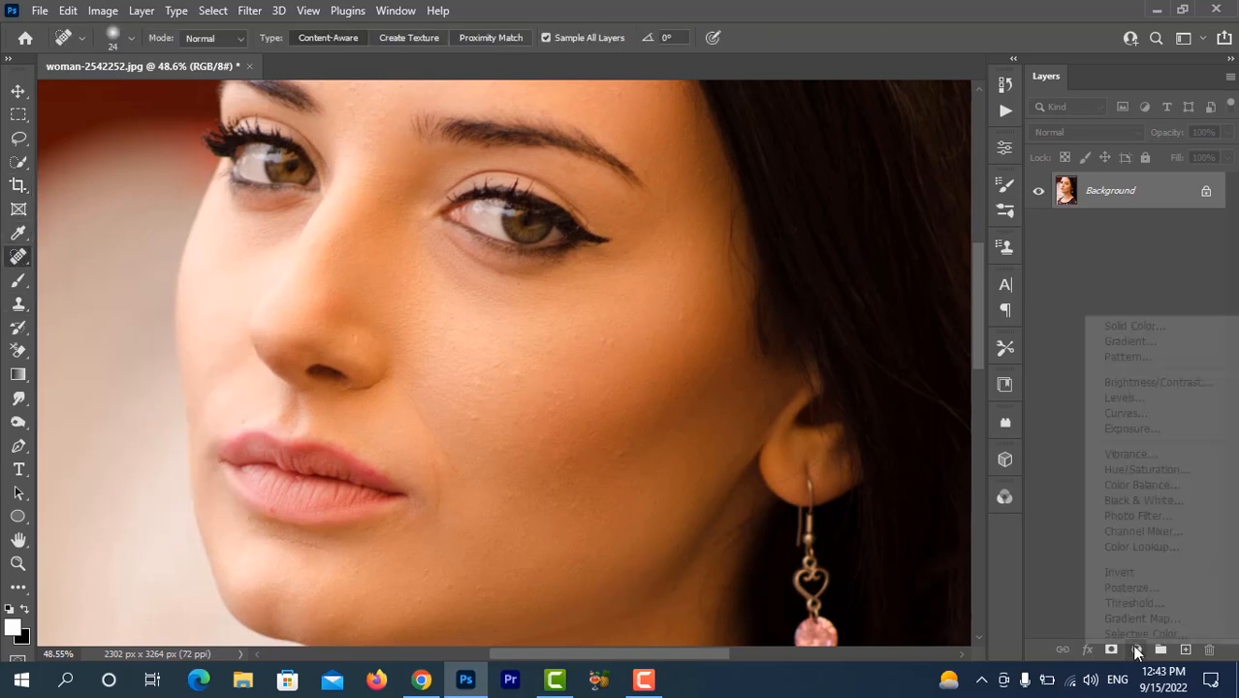
{"action": "left_click", "coordinate": [1144, 500]}
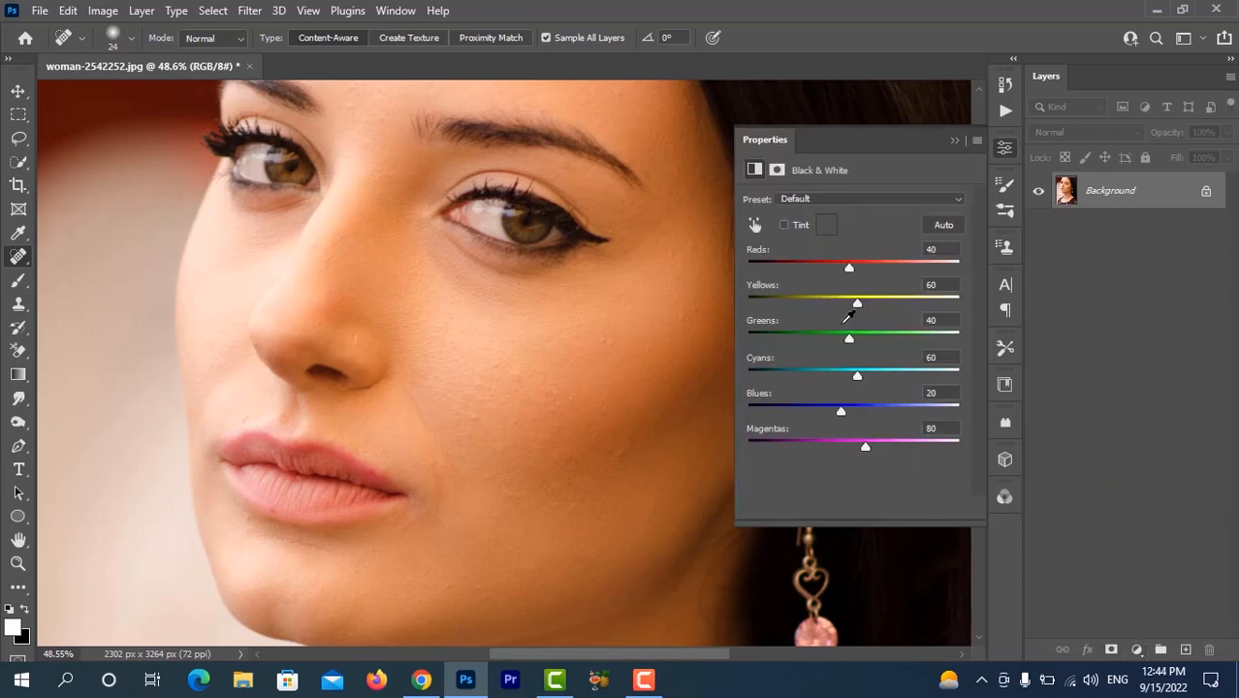
{"action": "left_click", "coordinate": [953, 142]}
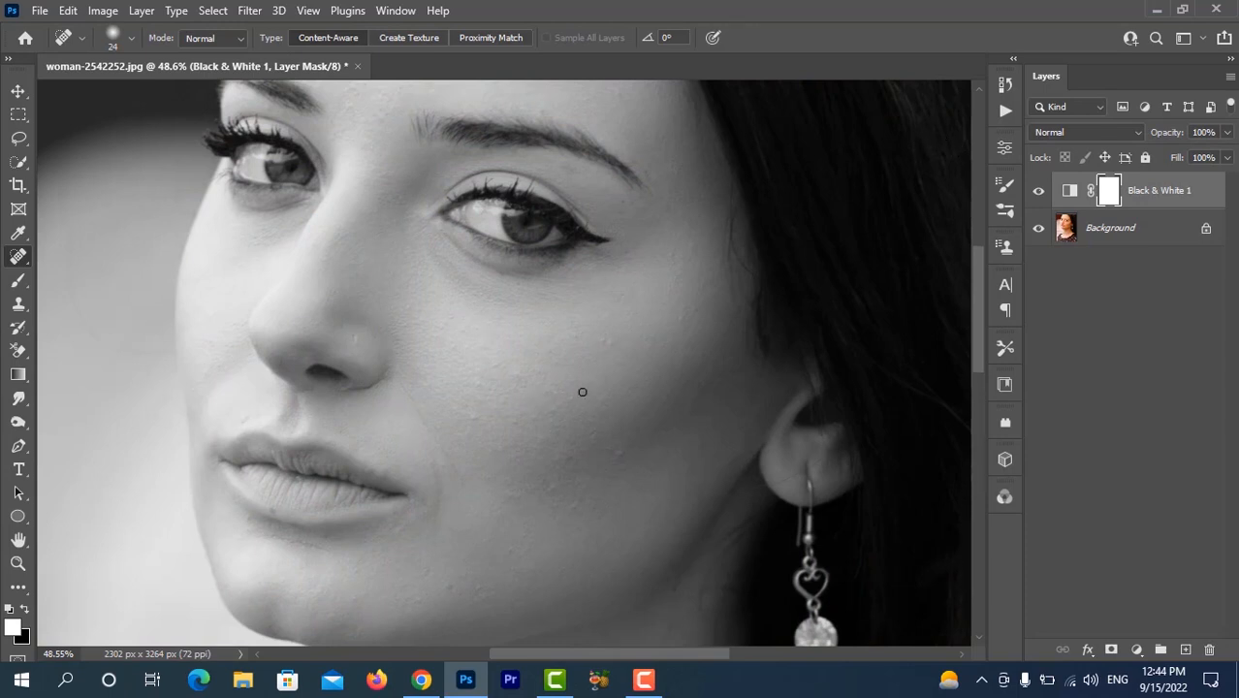
- Duplicate the Background layer, keeping the copy beneath the Black & White adjustment layer
{"action": "scroll", "coordinate": [583, 392], "scroll_direction": "down", "scroll_amount": 2}
{"action": "scroll", "coordinate": [520, 312], "scroll_direction": "up", "scroll_amount": 3}
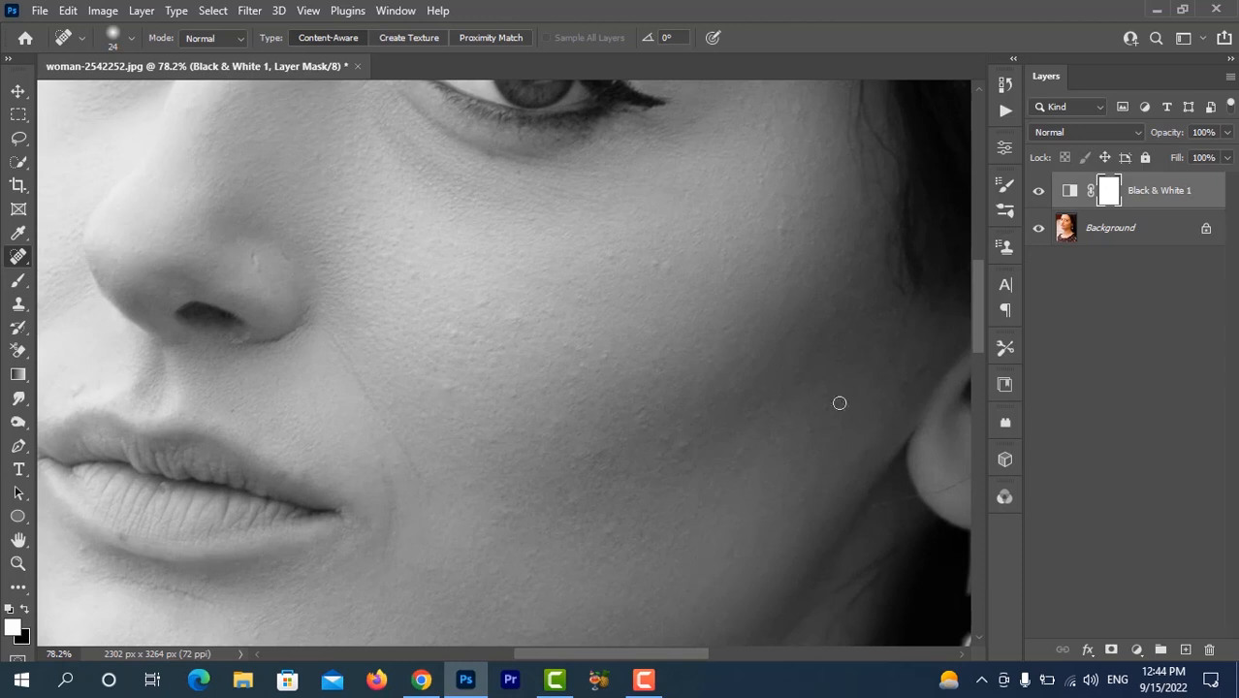
{"action": "left_click", "coordinate": [1117, 236]}
{"action": "left_click_drag", "start_coordinate": [1117, 236], "coordinate": [1184, 648]}
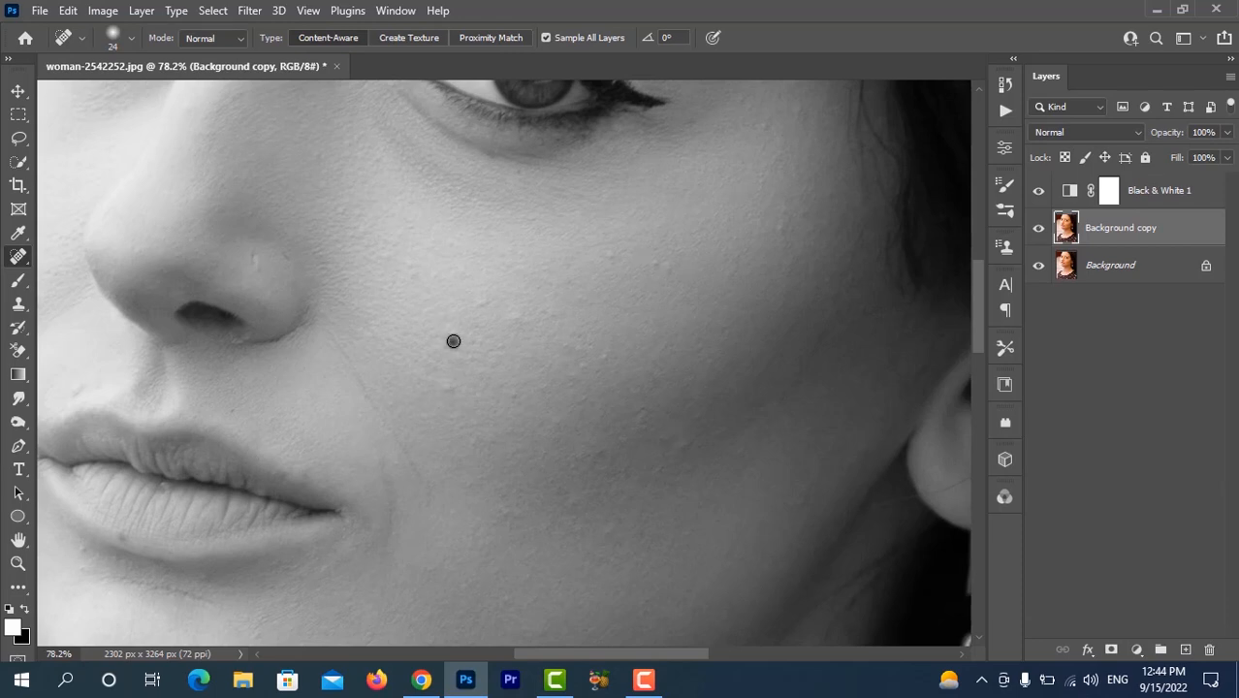
- Heal the skin crease beside the corner of the mouth on the Background copy layer with the Spot Healing Brush
{"action": "scroll", "coordinate": [483, 307], "scroll_direction": "down", "scroll_amount": 2}
{"action": "scroll", "coordinate": [464, 501], "scroll_direction": "down", "scroll_amount": 1}
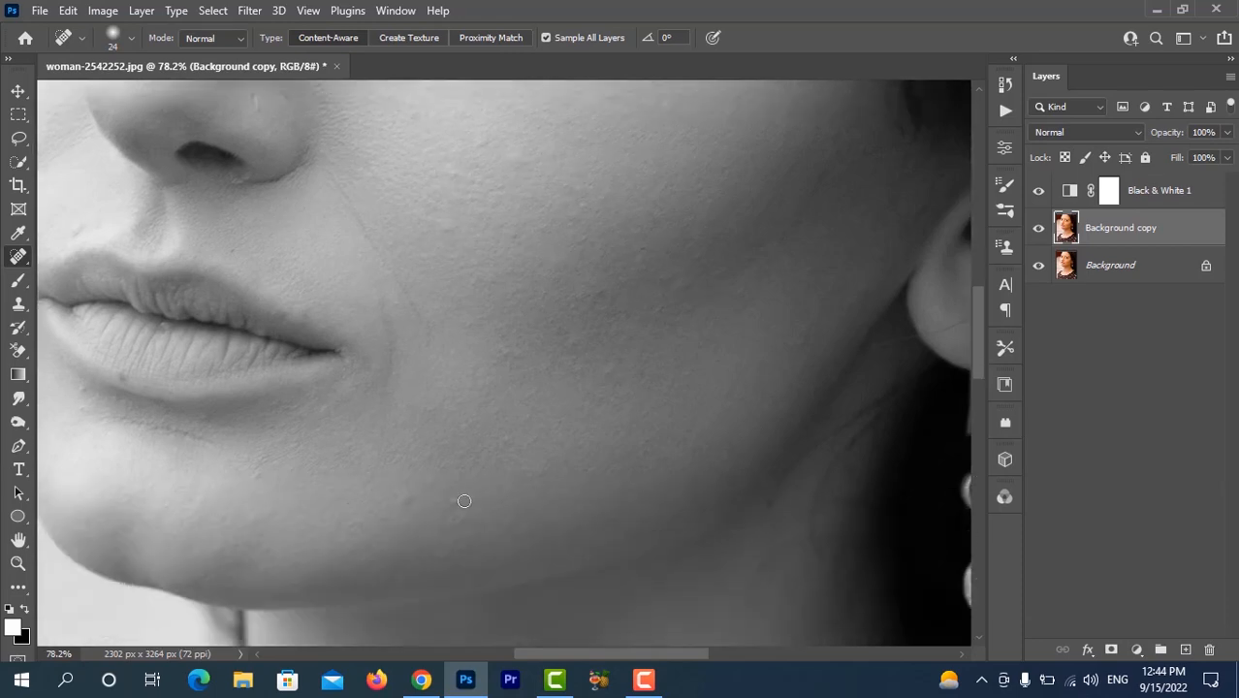
{"action": "scroll", "coordinate": [207, 230], "scroll_direction": "up", "scroll_amount": 1}
{"action": "scroll", "coordinate": [304, 409], "scroll_direction": "left", "scroll_amount": 4}
{"action": "scroll", "coordinate": [304, 410], "scroll_direction": "down", "scroll_amount": 1}
{"action": "left_click_drag", "start_coordinate": [613, 279], "coordinate": [630, 318]}
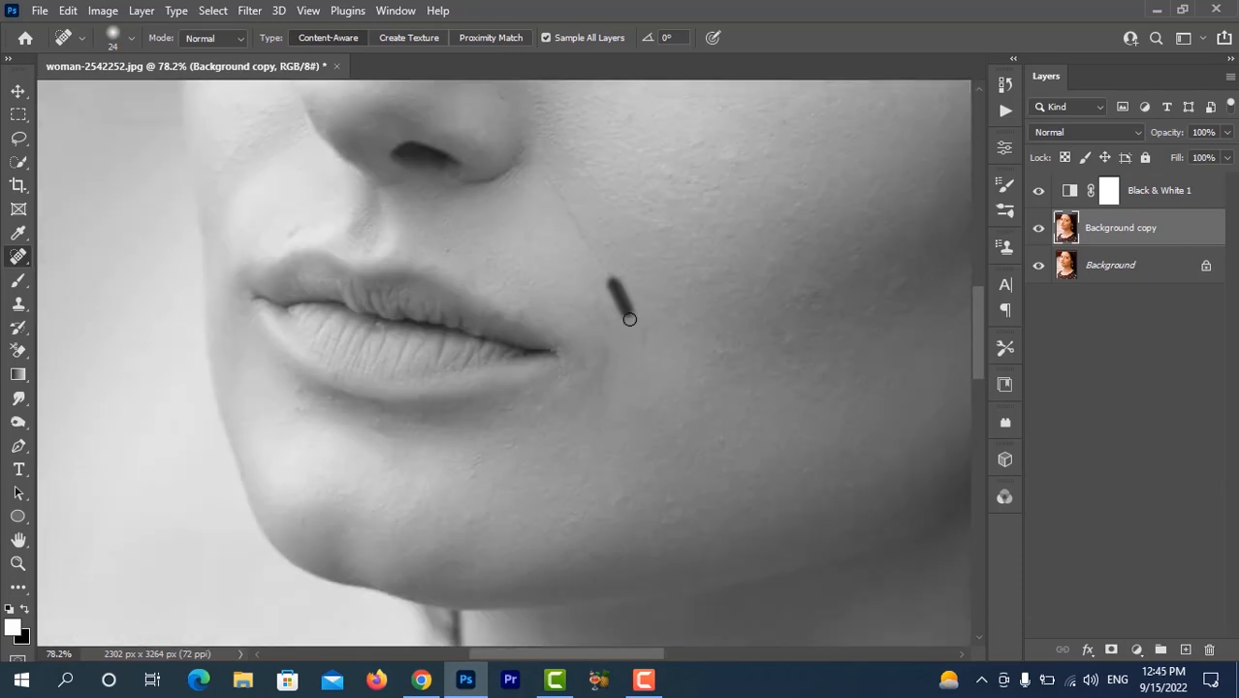
- Heal the blemishes on the forehead and above the outer end of the eyebrow with the Spot Healing Brush
{"action": "scroll", "coordinate": [630, 318], "scroll_direction": "up", "scroll_amount": 10}
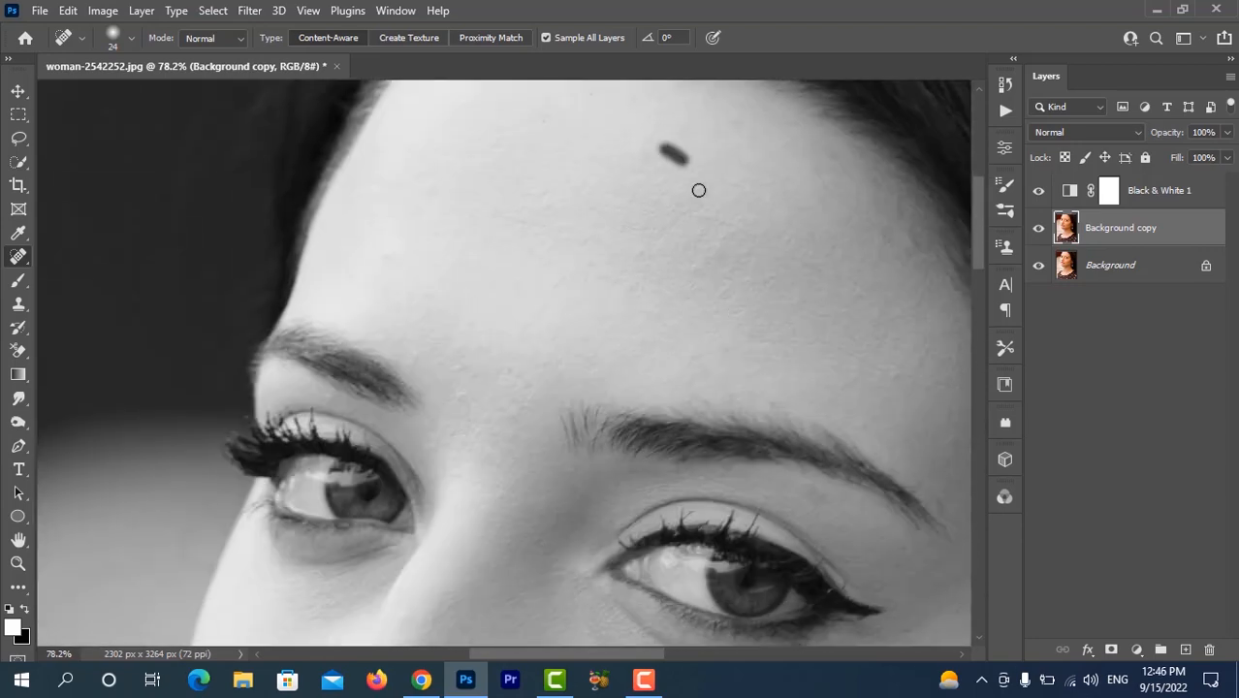
{"action": "scroll", "coordinate": [698, 191], "scroll_direction": "down", "scroll_amount": 1}
{"action": "left_click", "coordinate": [880, 254]}
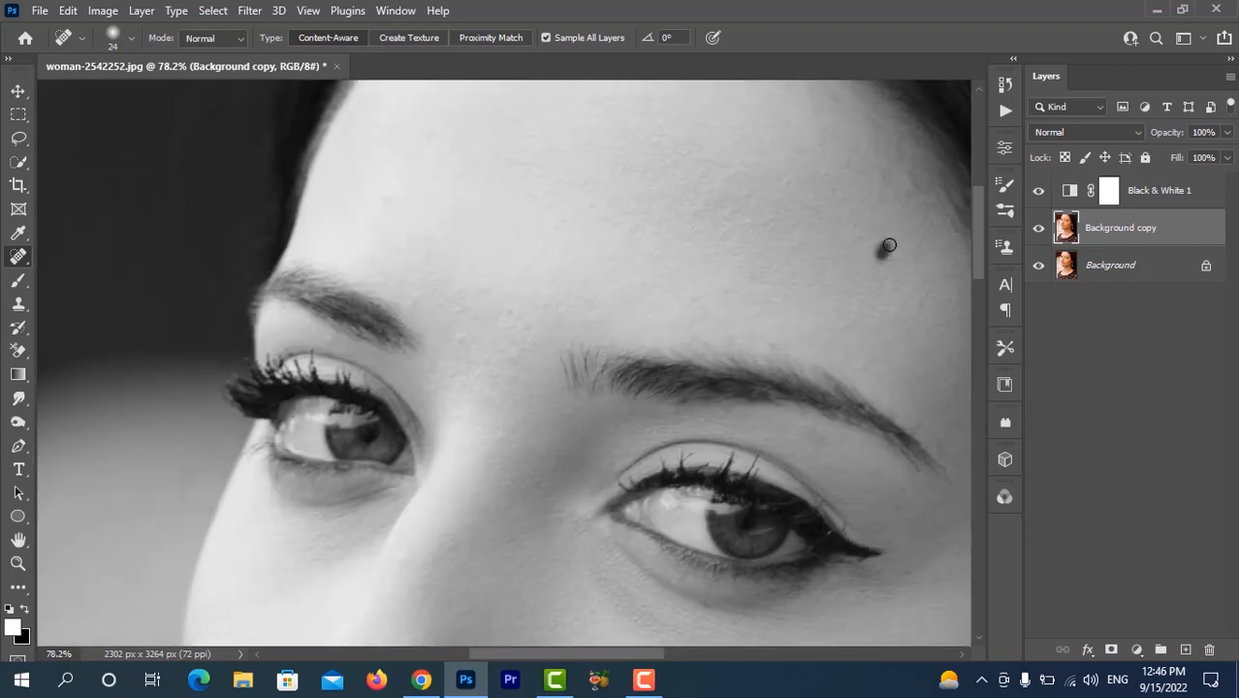
- Smooth the uneven skin on the cheek and near the hairline with the Clone Stamp and Spot Healing Brush
{"action": "scroll", "coordinate": [439, 274], "scroll_direction": "down", "scroll_amount": 3}
{"action": "scroll", "coordinate": [154, 318], "scroll_direction": "up", "scroll_amount": 5}
{"action": "key", "text": "s"}
{"action": "scroll", "coordinate": [843, 414], "scroll_direction": "up", "scroll_amount": 1}
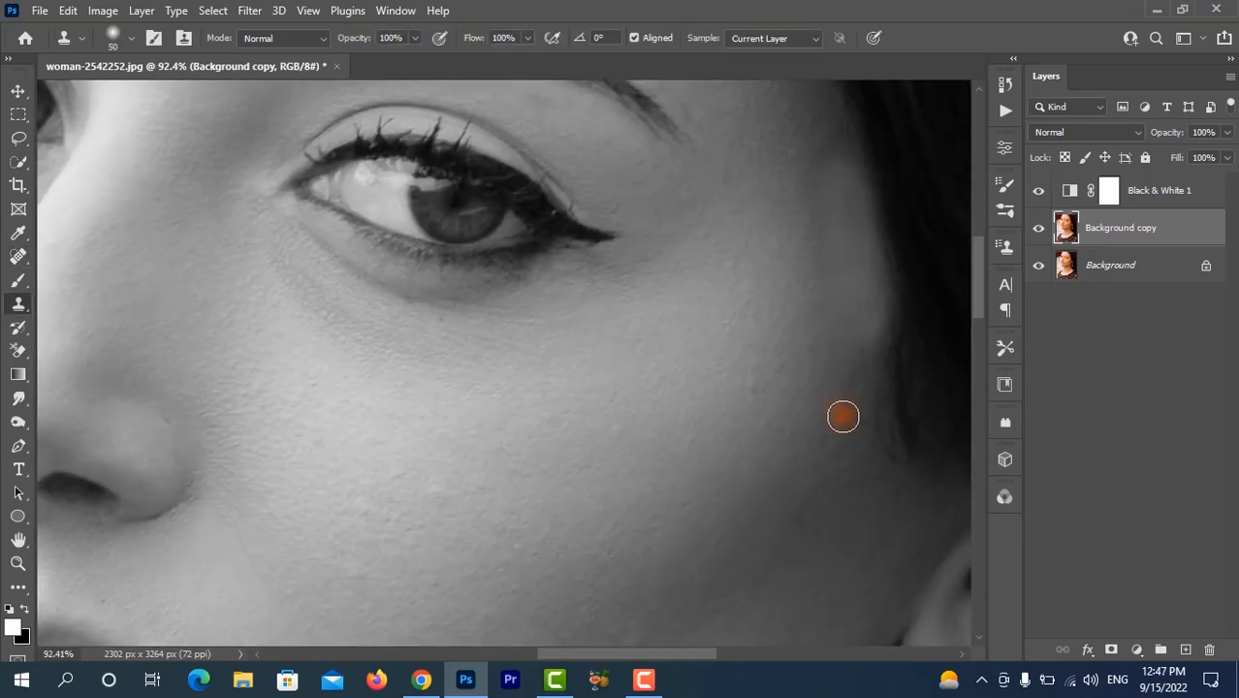
{"action": "scroll", "coordinate": [882, 473], "scroll_direction": "up", "scroll_amount": 2}
{"action": "key", "text": "j"}
{"action": "scroll", "coordinate": [864, 361], "scroll_direction": "up", "scroll_amount": 1}
{"action": "mouse_move", "coordinate": [790, 304]}
{"action": "left_mouse_down"}
{"action": "mouse_move", "coordinate": [785, 191]}
{"action": "mouse_move", "coordinate": [795, 388]}
{"action": "left_mouse_up"}
{"action": "scroll", "coordinate": [804, 489], "scroll_direction": "down", "scroll_amount": 3}
{"action": "scroll", "coordinate": [783, 346], "scroll_direction": "up", "scroll_amount": 4}
{"action": "scroll", "coordinate": [678, 401], "scroll_direction": "down", "scroll_amount": 3}
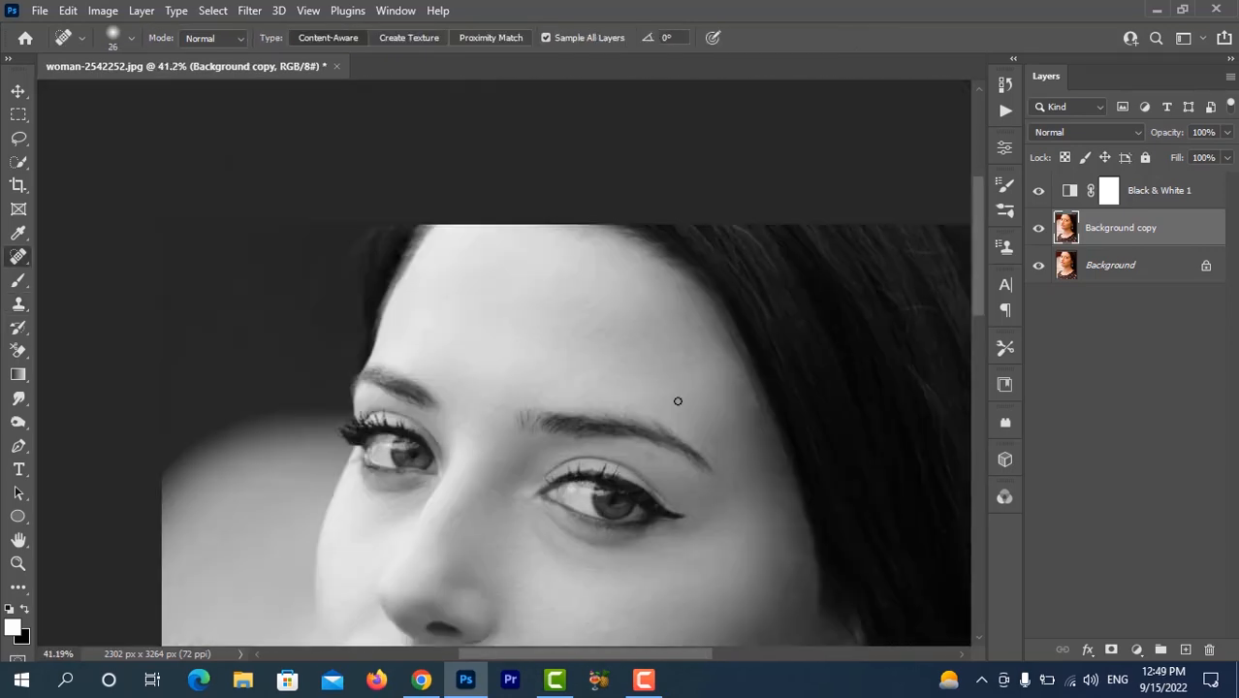
- Hide the Black & White adjustment layer to show the retouched portrait in colour
{"action": "scroll", "coordinate": [785, 249], "scroll_direction": "up", "scroll_amount": 3}
{"action": "scroll", "coordinate": [728, 421], "scroll_direction": "down", "scroll_amount": 4}
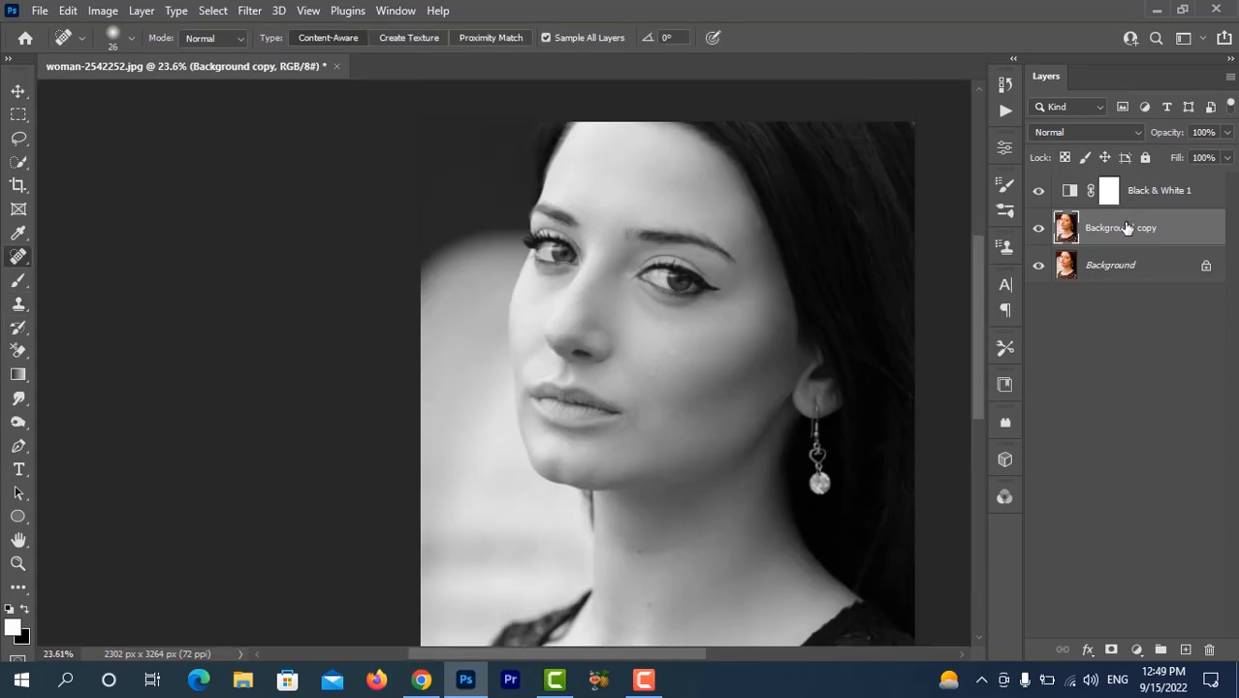
{"action": "left_click", "coordinate": [1037, 191]}
{"action": "scroll", "coordinate": [753, 287], "scroll_direction": "up", "scroll_amount": 2}
{"action": "scroll", "coordinate": [753, 287], "scroll_direction": "up", "scroll_amount": 2}
{"action": "scroll", "coordinate": [754, 287], "scroll_direction": "down", "scroll_amount": 3}
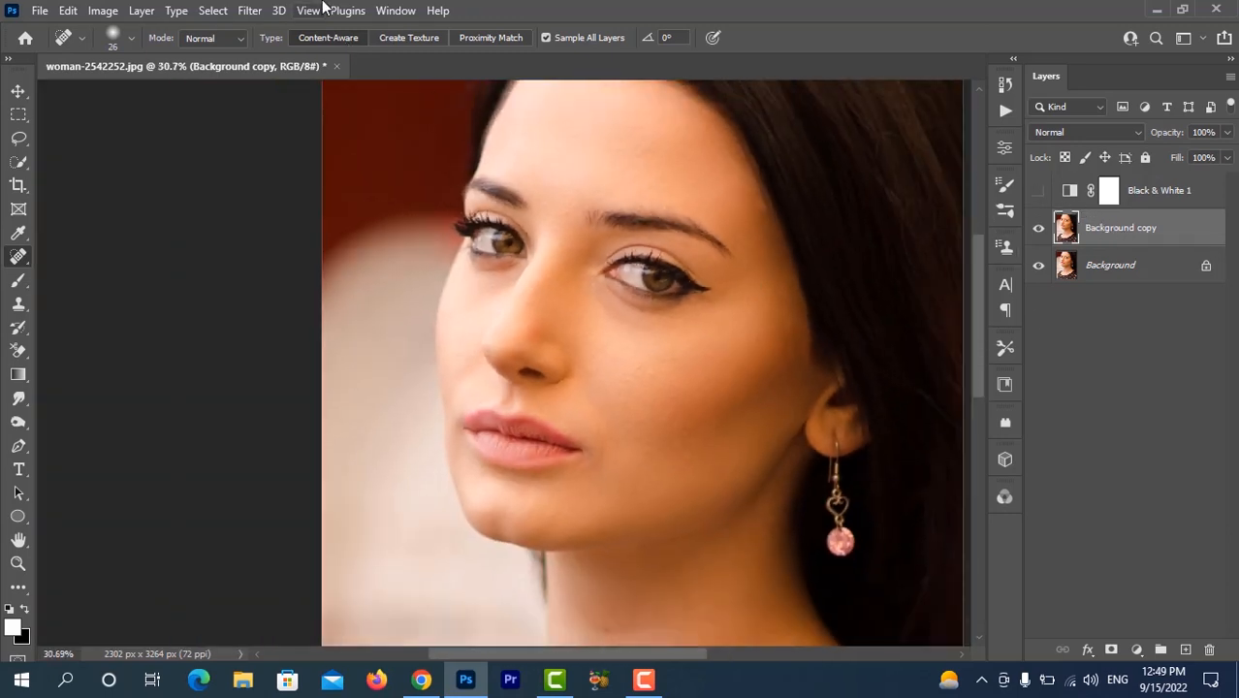
- Open the Camera Raw Filter on the Background copy layer and set Temperature to -18, Tint to +9 and Exposure to -0.40
{"action": "left_click", "coordinate": [251, 12]}
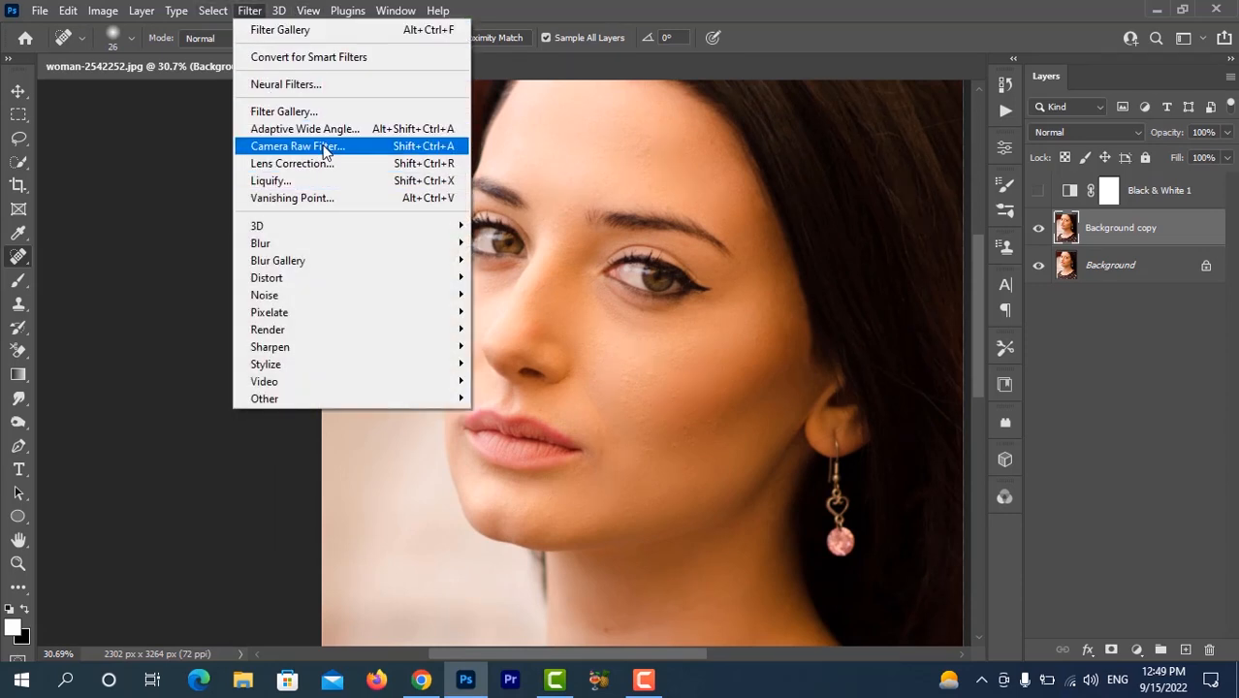
{"action": "left_click", "coordinate": [329, 148]}
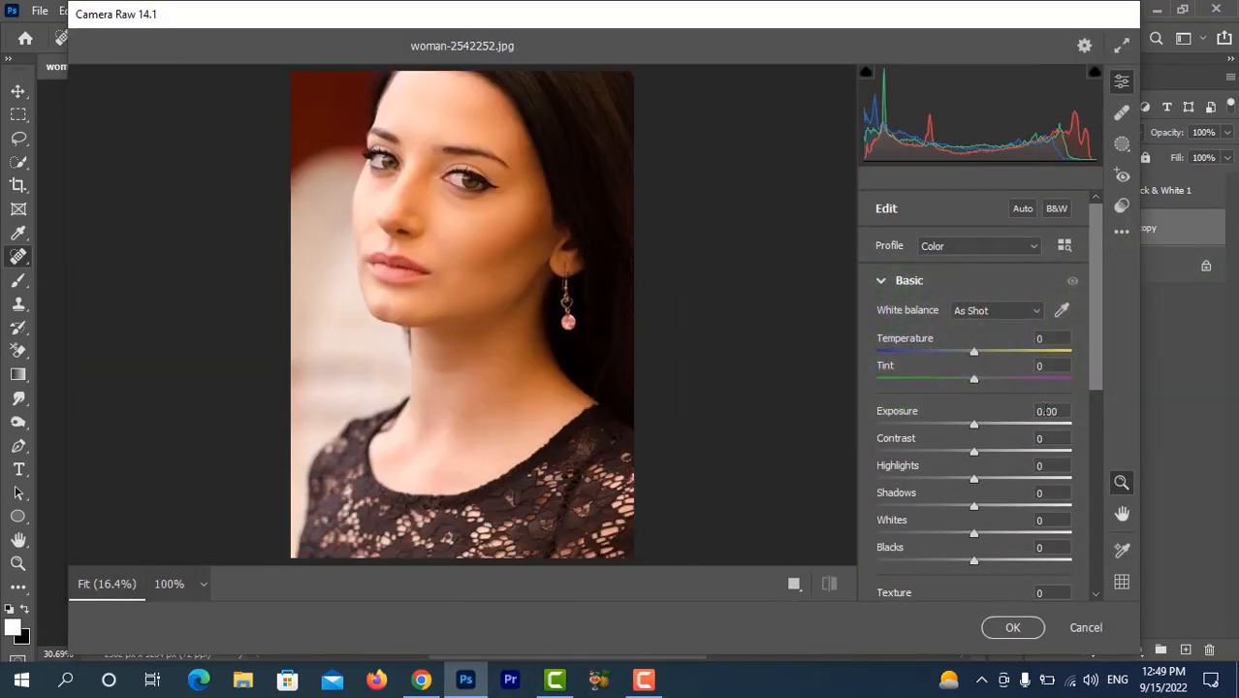
{"action": "mouse_move", "coordinate": [976, 356]}
{"action": "left_mouse_down"}
{"action": "mouse_move", "coordinate": [932, 357]}
{"action": "mouse_move", "coordinate": [1005, 360]}
{"action": "mouse_move", "coordinate": [956, 361]}
{"action": "left_mouse_up"}
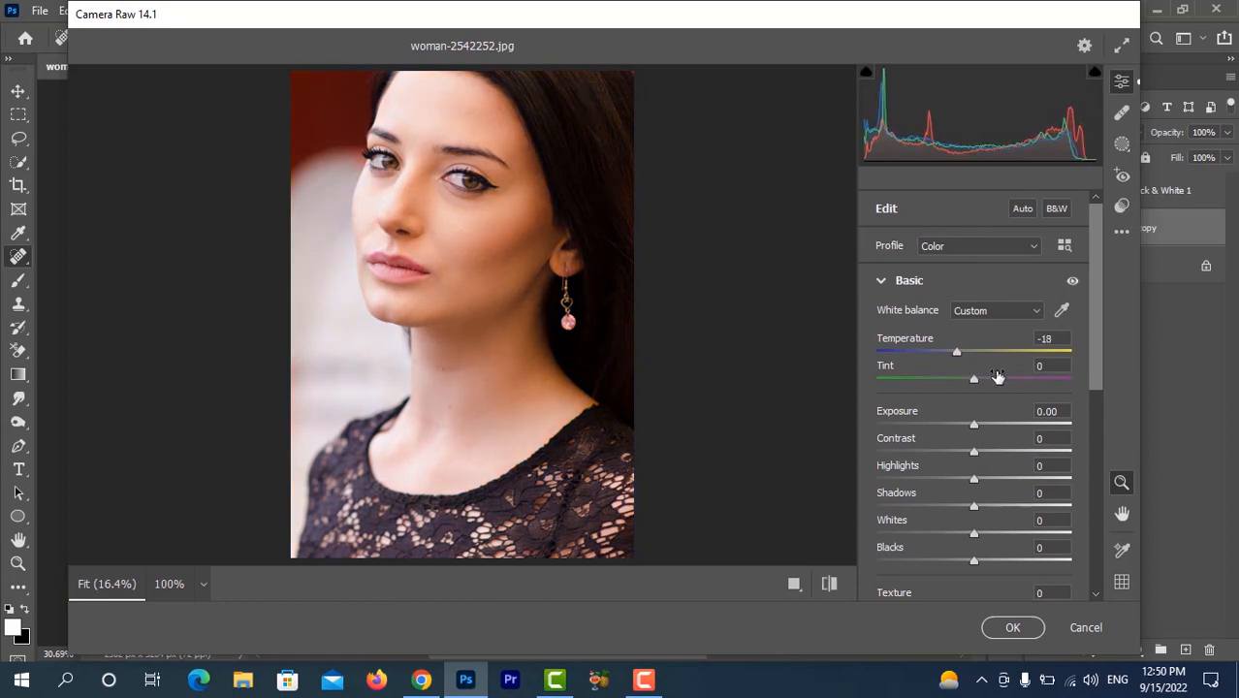
{"action": "mouse_move", "coordinate": [974, 381]}
{"action": "left_mouse_down"}
{"action": "mouse_move", "coordinate": [995, 382]}
{"action": "mouse_move", "coordinate": [983, 377]}
{"action": "left_mouse_up"}
{"action": "mouse_move", "coordinate": [975, 429]}
{"action": "left_mouse_down"}
{"action": "mouse_move", "coordinate": [995, 429]}
{"action": "mouse_move", "coordinate": [966, 430]}
{"action": "left_mouse_up"}
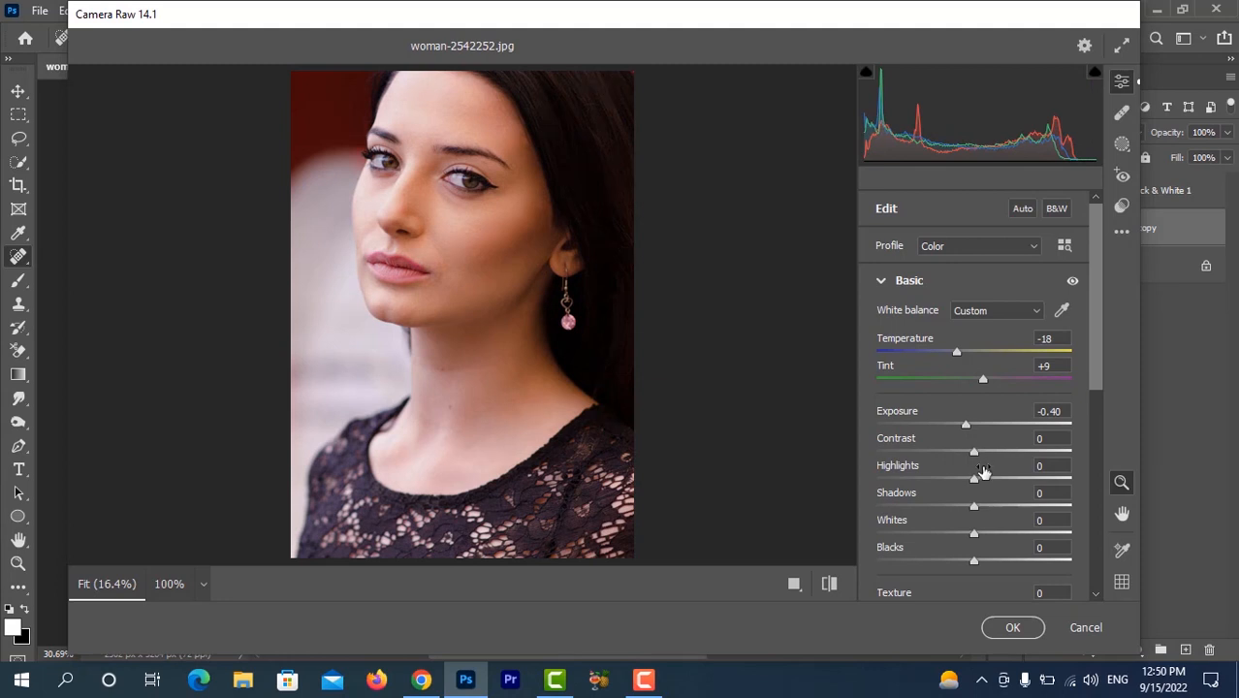
- Set Contrast to +22, Highlights to -1, Shadows to +29 and Blacks to +21, leaving Whites at 0
{"action": "left_click_drag", "start_coordinate": [965, 458], "coordinate": [1004, 517]}
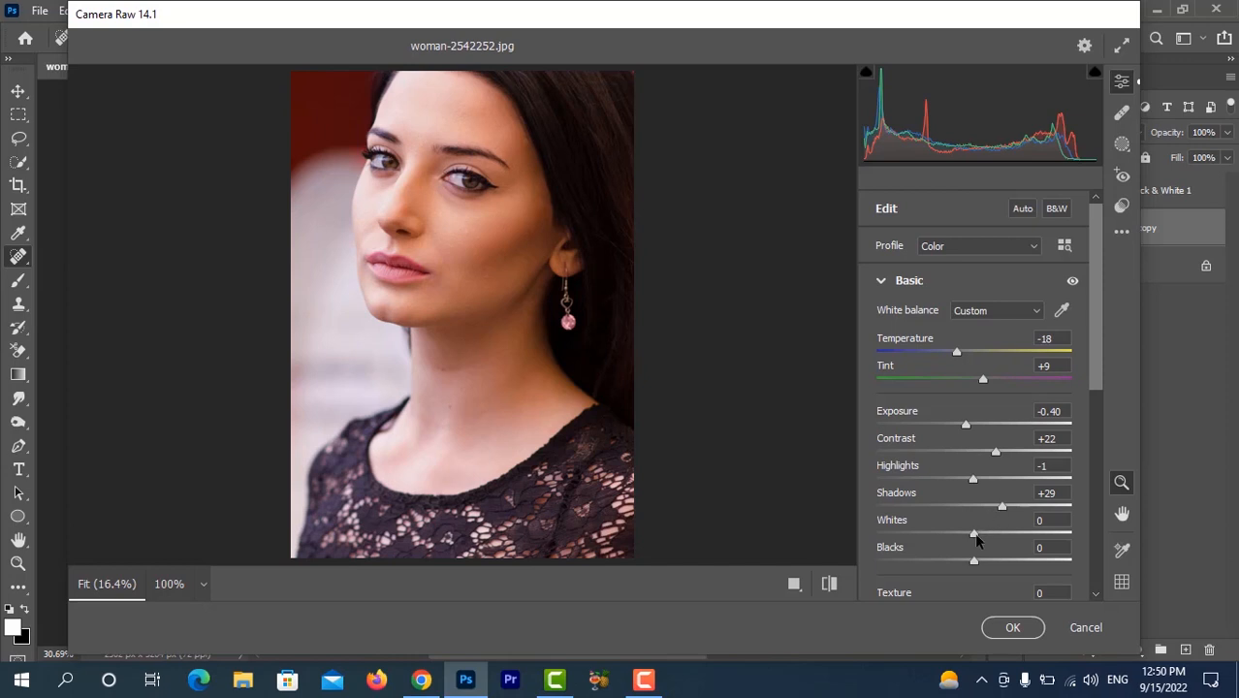
{"action": "mouse_move", "coordinate": [975, 541]}
{"action": "left_mouse_down"}
{"action": "mouse_move", "coordinate": [1006, 543]}
{"action": "mouse_move", "coordinate": [948, 539]}
{"action": "mouse_move", "coordinate": [973, 540]}
{"action": "left_mouse_up"}
{"action": "left_click_drag", "start_coordinate": [975, 561], "coordinate": [998, 579]}
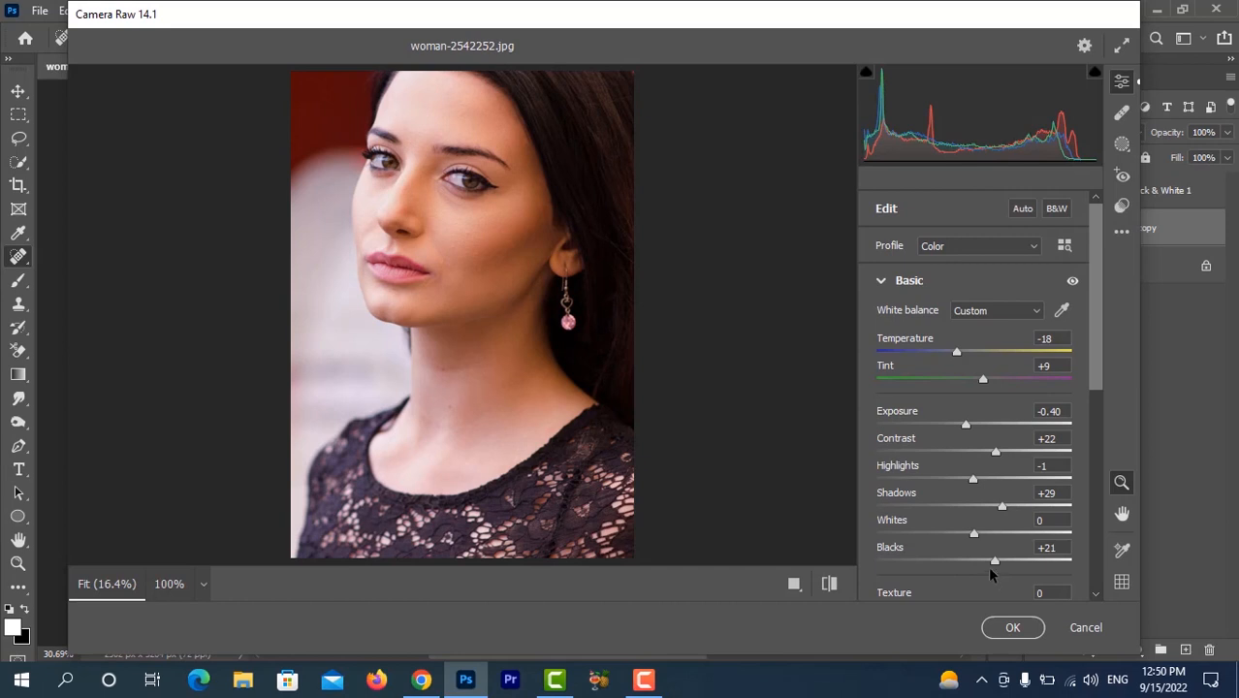
- Soften the skin by setting Texture to -14 and Clarity to -8
{"action": "scroll", "coordinate": [951, 454], "scroll_direction": "down", "scroll_amount": 4}
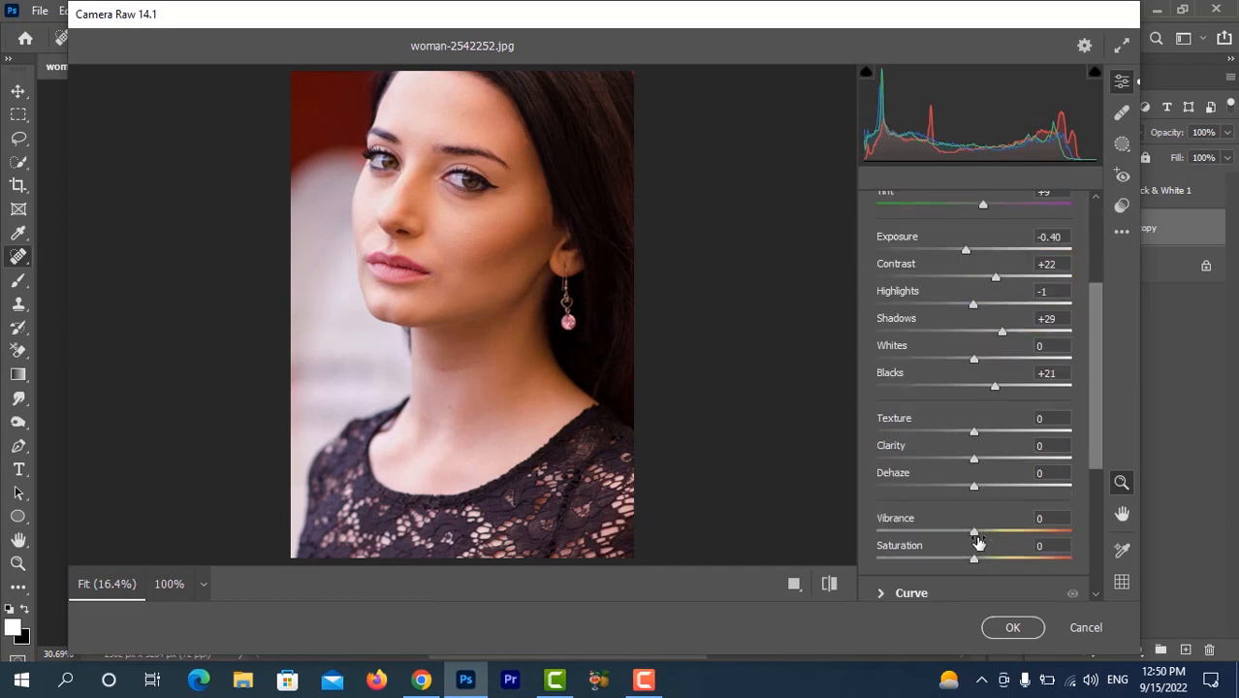
{"action": "scroll", "coordinate": [985, 498], "scroll_direction": "down", "scroll_amount": 4}
{"action": "scroll", "coordinate": [990, 386], "scroll_direction": "up", "scroll_amount": 2}
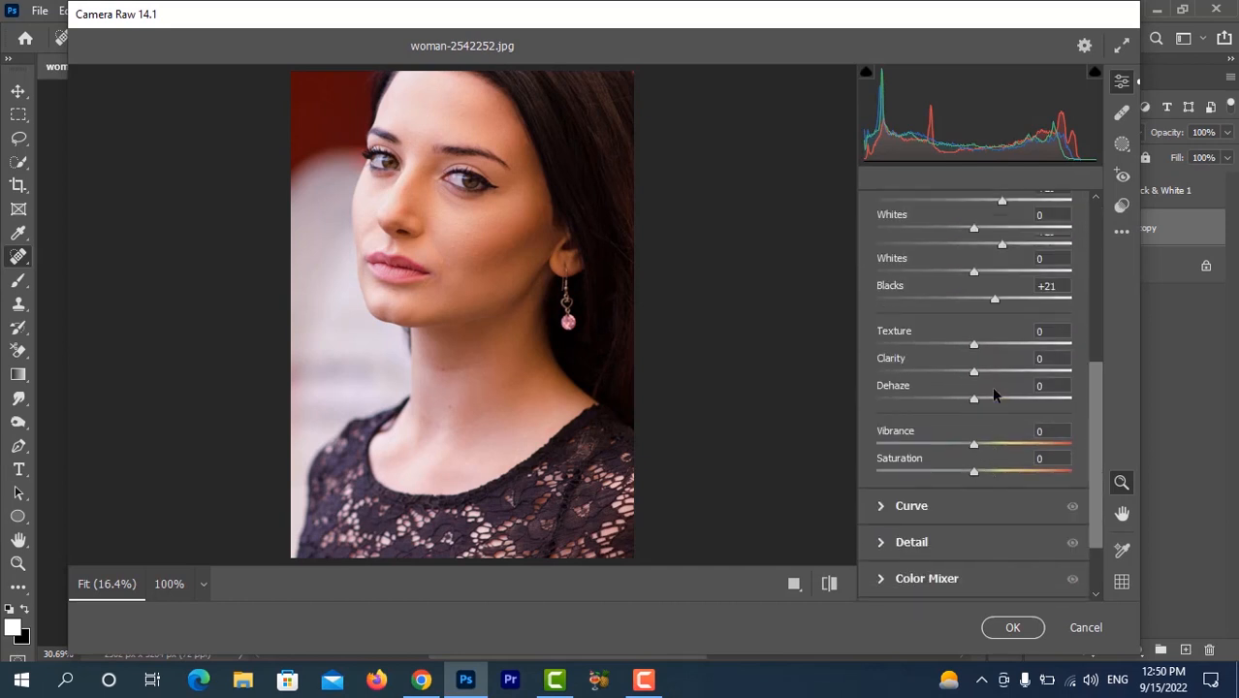
{"action": "left_click_drag", "start_coordinate": [973, 344], "coordinate": [966, 377]}
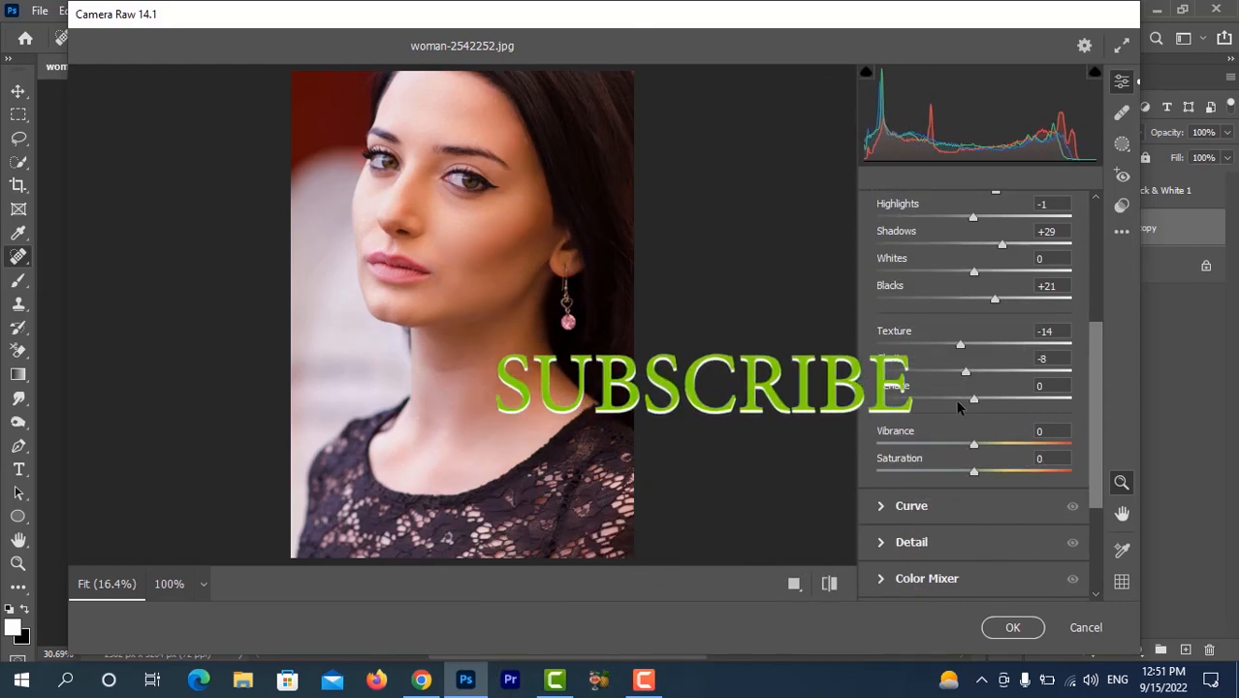
- Brighten the midtones on the overall point curve with a point at input 124, output 138
{"action": "left_click_drag", "start_coordinate": [1093, 421], "coordinate": [1091, 475]}
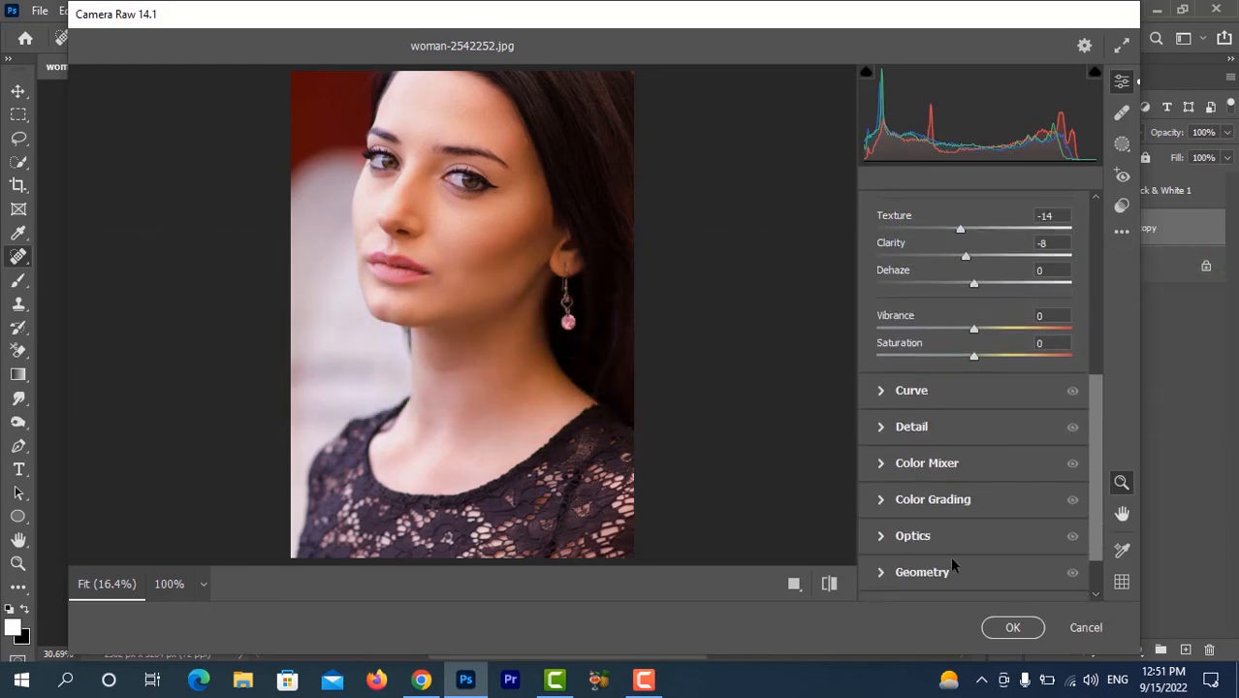
{"action": "left_click", "coordinate": [884, 391]}
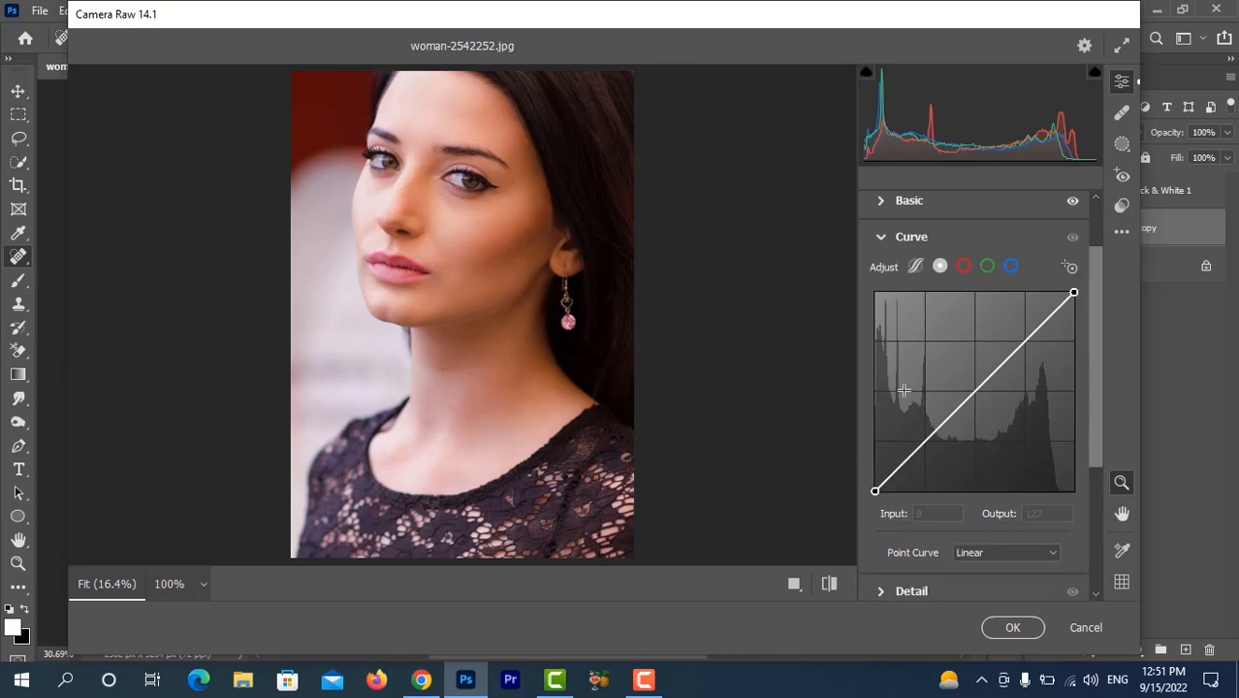
{"action": "left_click_drag", "start_coordinate": [973, 394], "coordinate": [971, 383]}
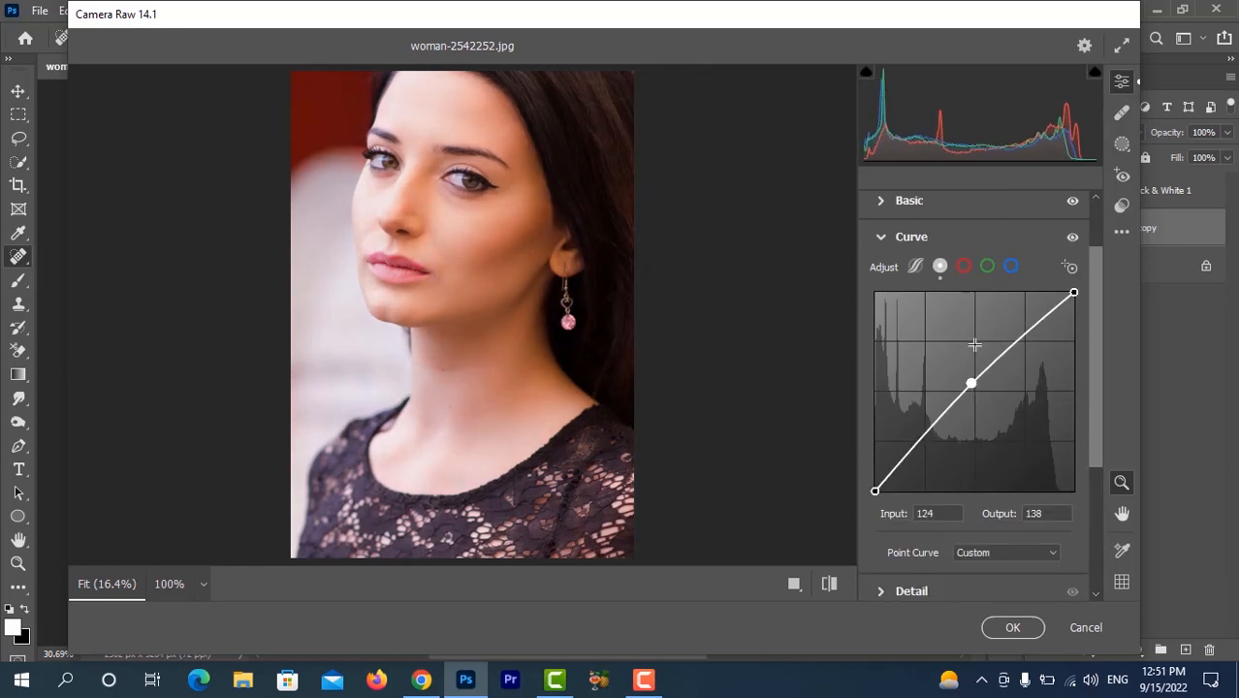
- Raise the red curve at input 121 to output 126 and the blue curve at 124 to 131, and apply the filter
{"action": "left_click", "coordinate": [963, 265]}
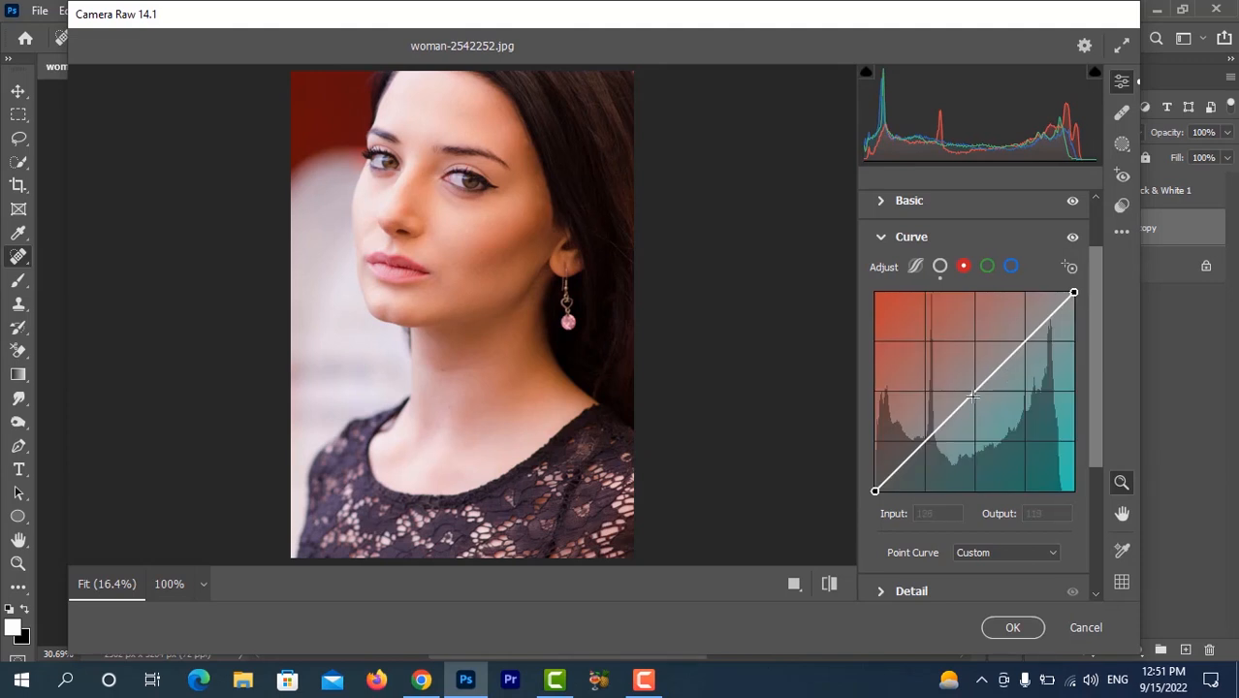
{"action": "left_click_drag", "start_coordinate": [972, 396], "coordinate": [970, 393]}
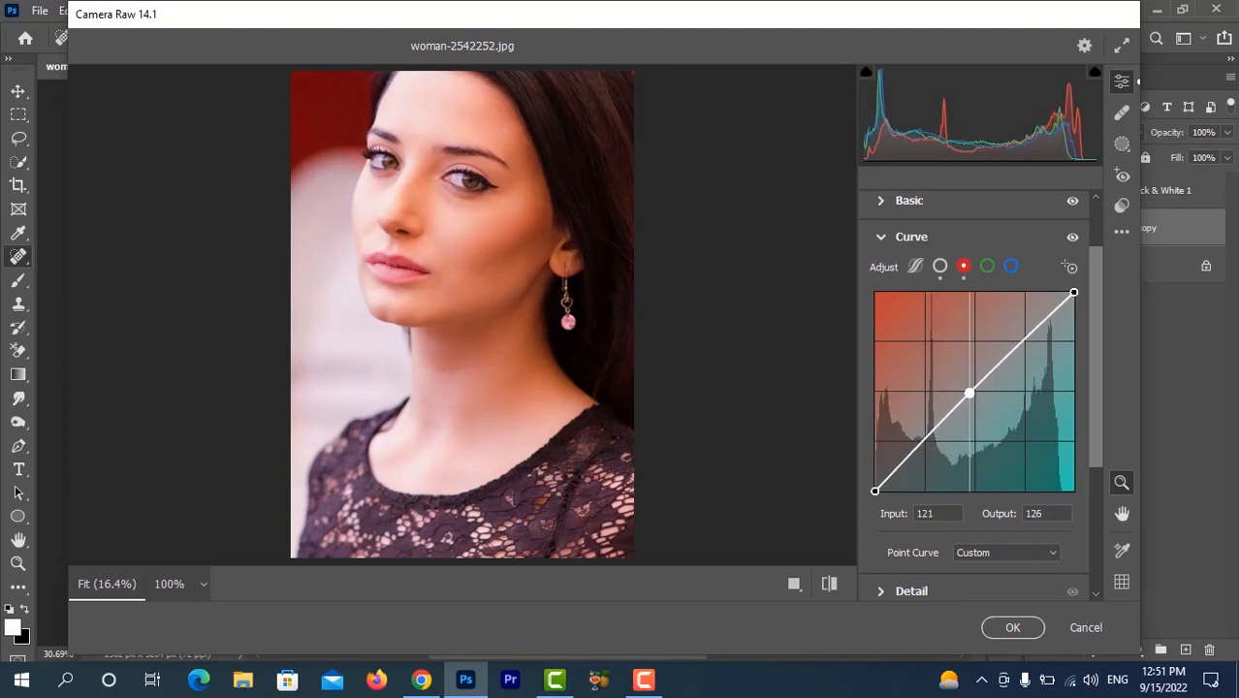
{"action": "left_click", "coordinate": [1010, 266]}
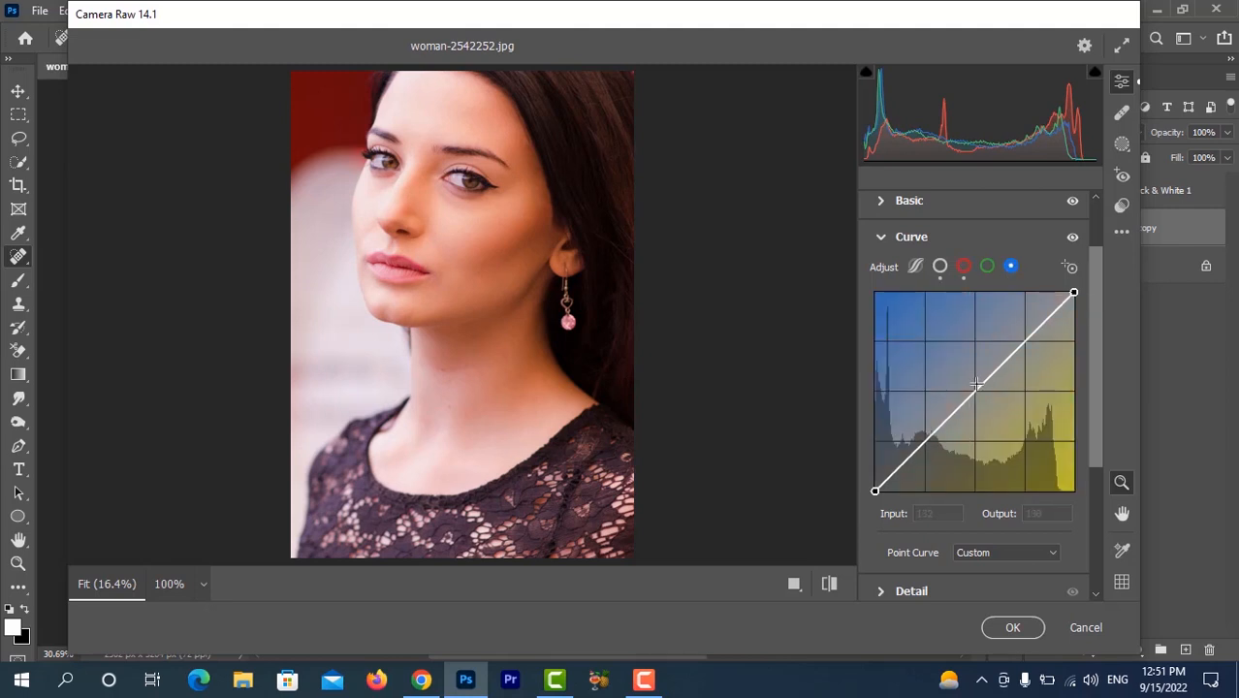
{"action": "left_click_drag", "start_coordinate": [973, 387], "coordinate": [971, 390]}
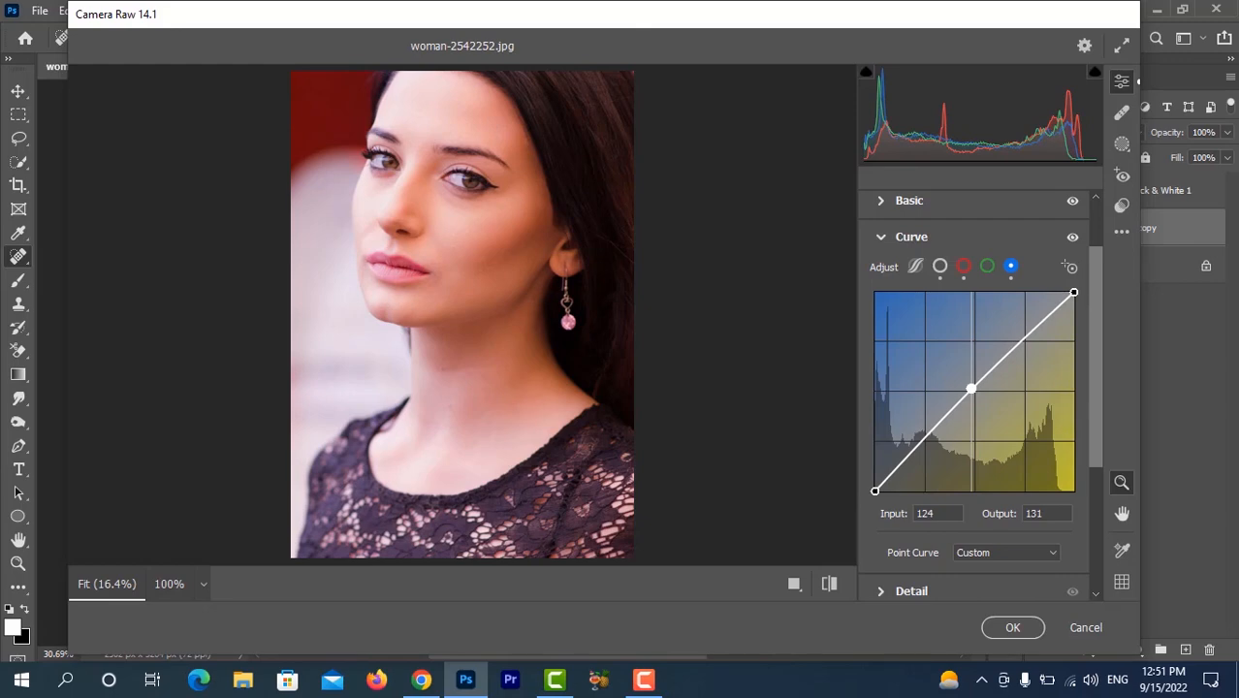
{"action": "left_click", "coordinate": [1005, 629]}
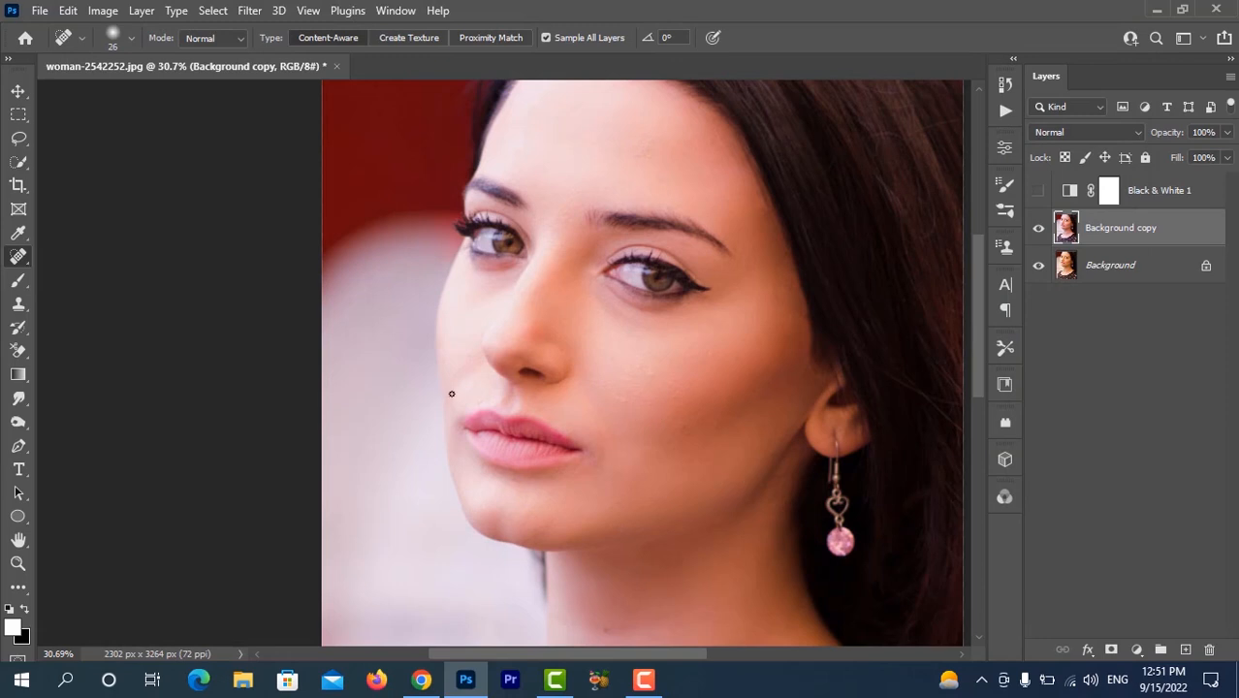
- Duplicate the Background copy layer and invert the colours of the new copy
{"action": "scroll", "coordinate": [655, 331], "scroll_direction": "down", "scroll_amount": 2}
{"action": "scroll", "coordinate": [651, 345], "scroll_direction": "up", "scroll_amount": 3}
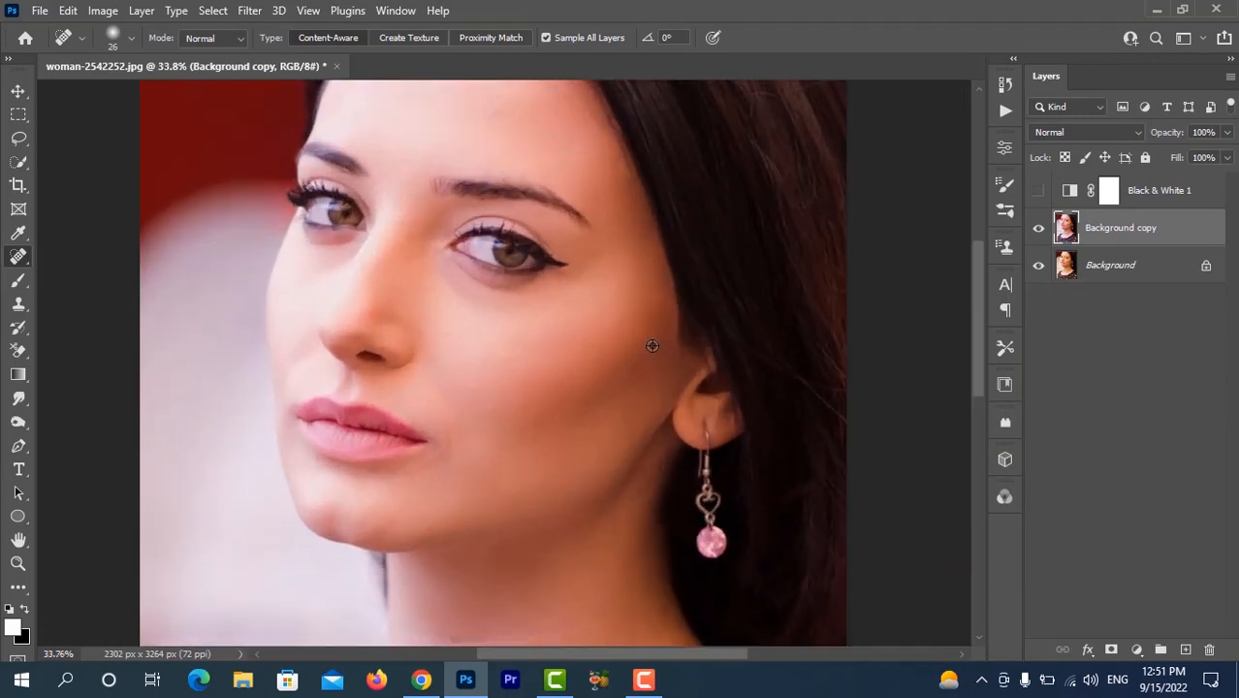
{"action": "scroll", "coordinate": [646, 349], "scroll_direction": "down", "scroll_amount": 3}
{"action": "scroll", "coordinate": [626, 329], "scroll_direction": "up", "scroll_amount": 2}
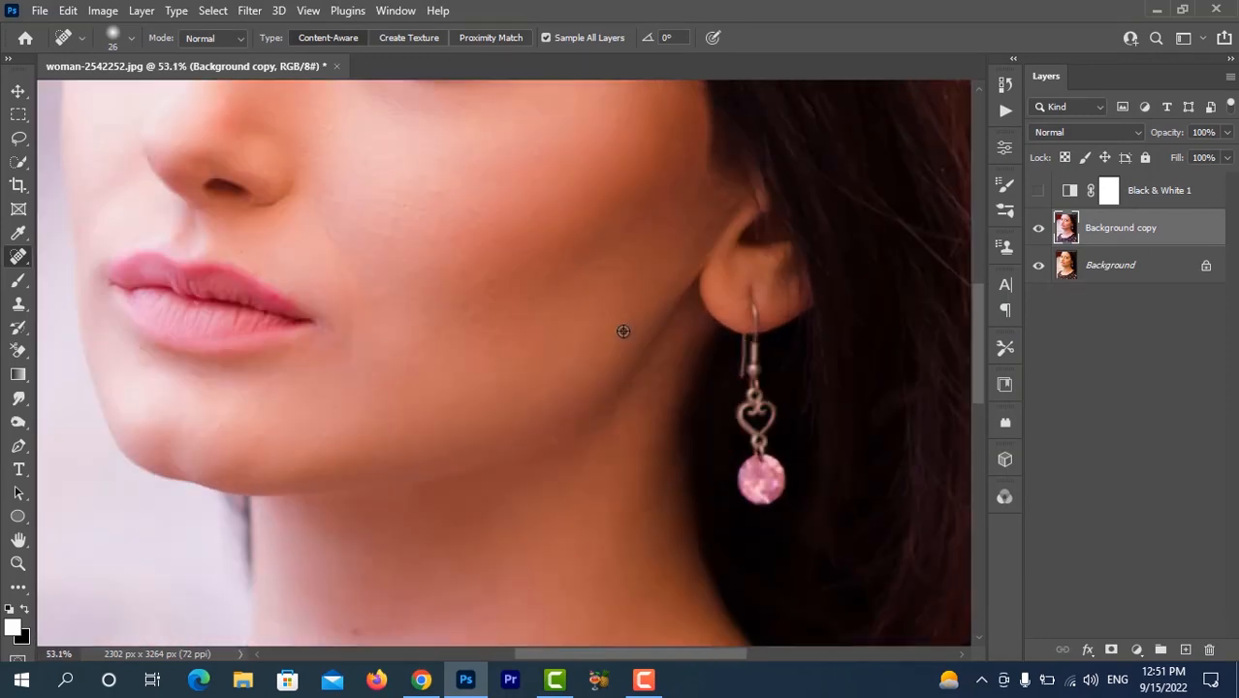
{"action": "scroll", "coordinate": [620, 332], "scroll_direction": "down", "scroll_amount": 2}
{"action": "scroll", "coordinate": [611, 332], "scroll_direction": "up", "scroll_amount": 2}
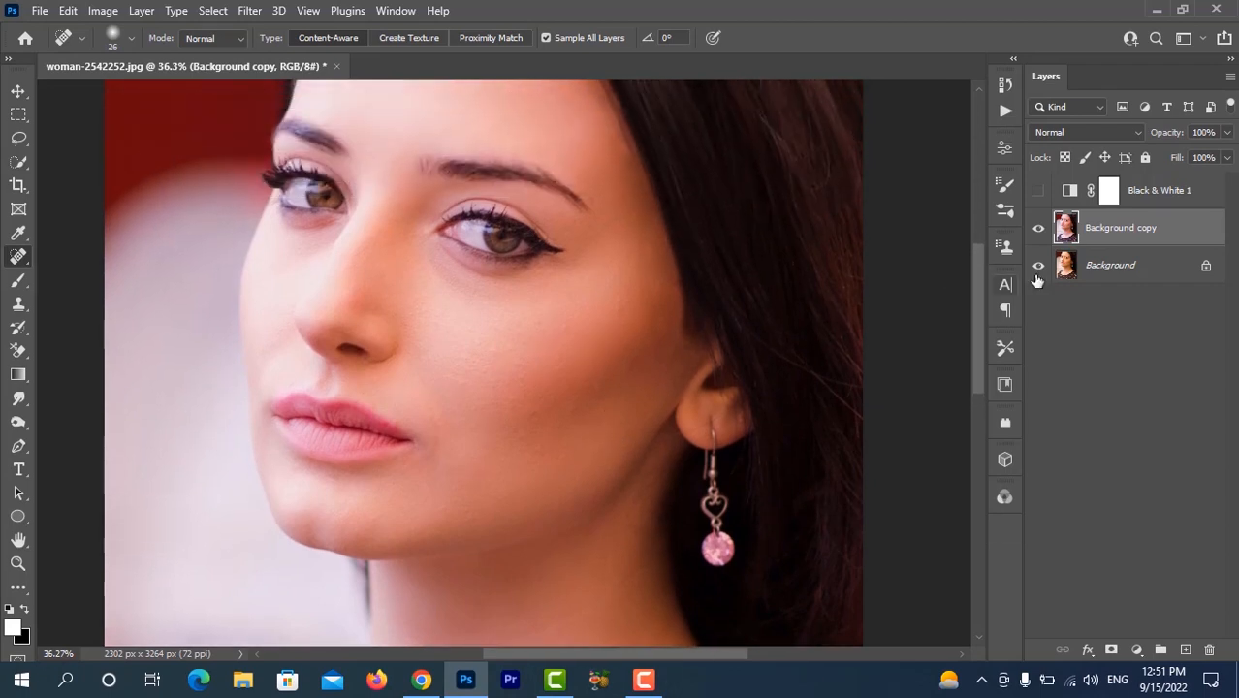
{"action": "left_click_drag", "start_coordinate": [1129, 242], "coordinate": [1185, 649]}
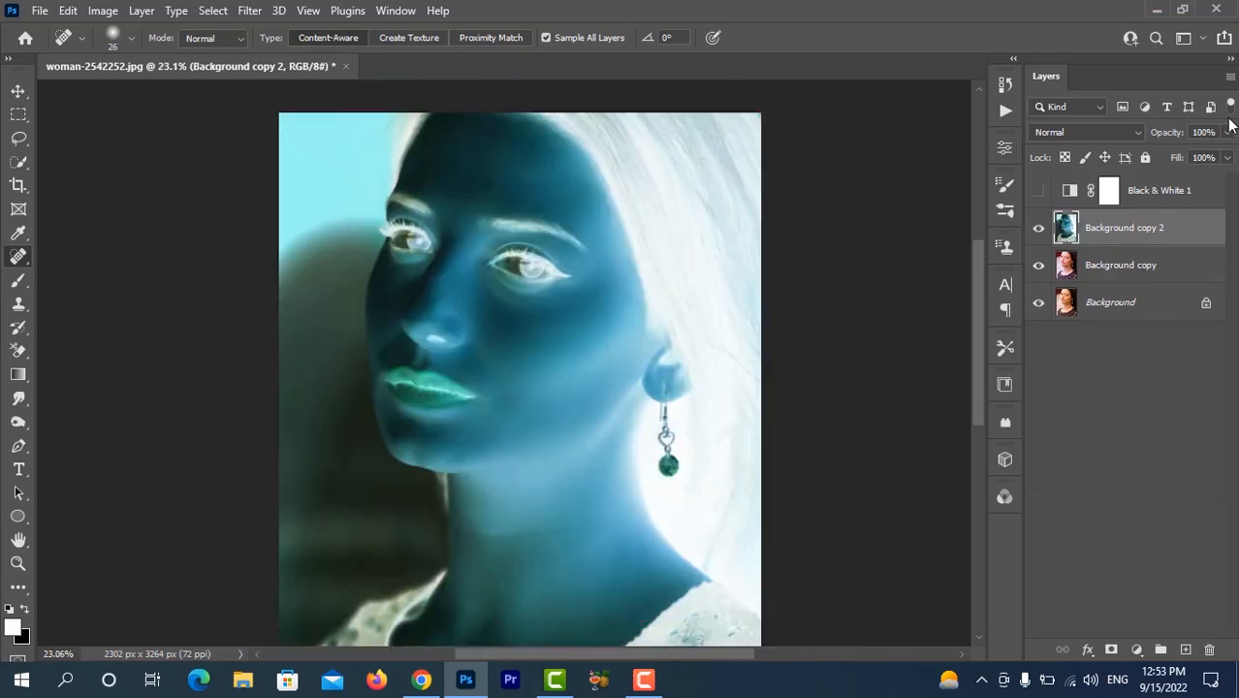
- Set the inverted Background copy 2 layer's blend mode to Linear Light and apply a High Pass filter with a 3.5-pixel radius
{"action": "left_click", "coordinate": [1115, 132]}
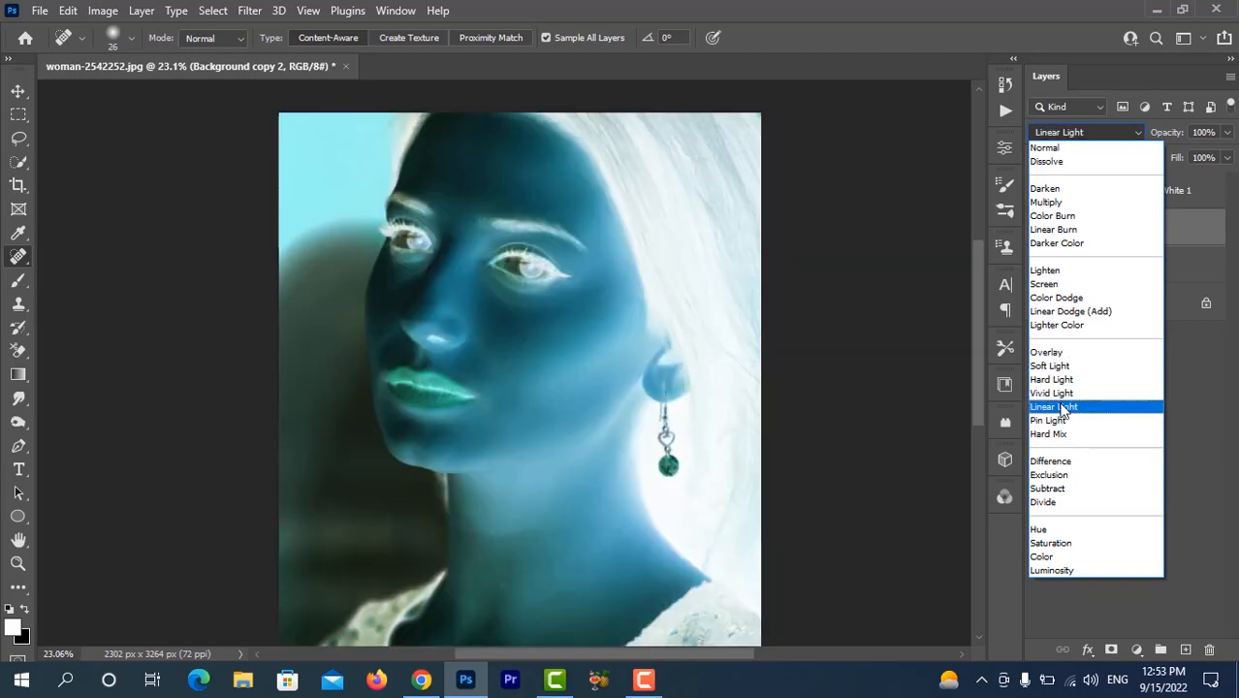
{"action": "left_click", "coordinate": [1063, 408]}
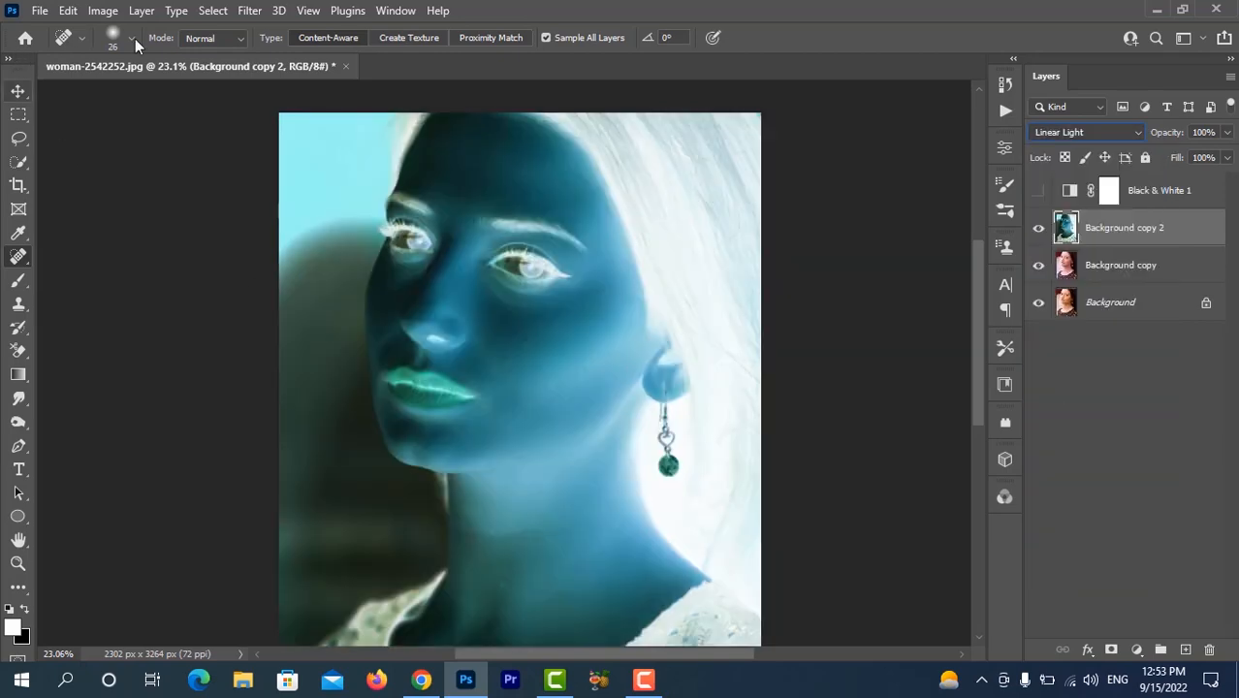
{"action": "left_click", "coordinate": [249, 11]}
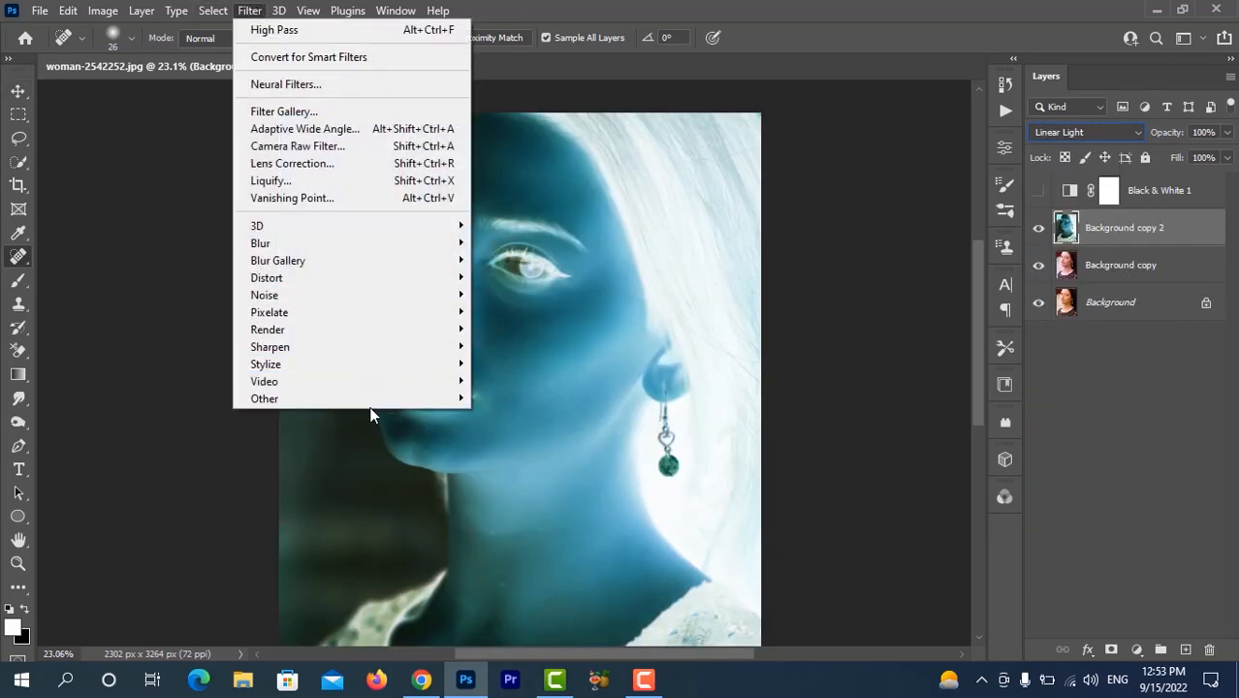
{"action": "mouse_move", "coordinate": [451, 399]}
{"action": "left_click", "coordinate": [522, 416]}
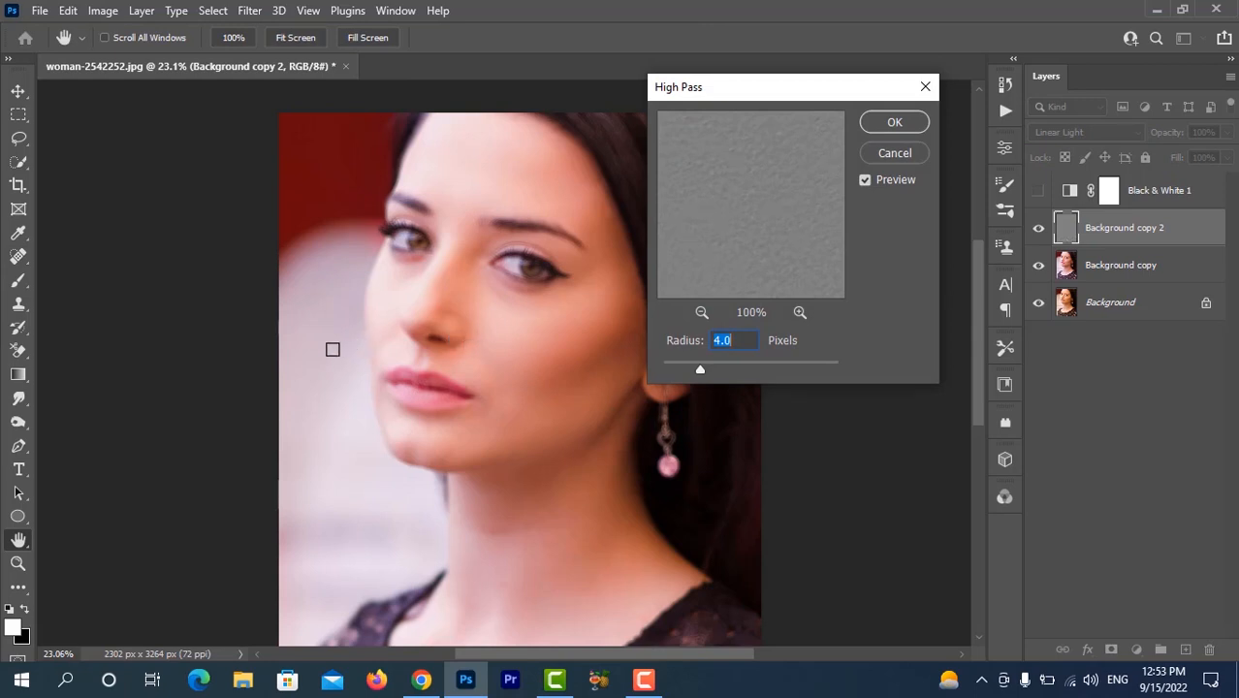
{"action": "key", "text": "alt"}
{"action": "left_click", "coordinate": [577, 335], "text": "ctrl"}
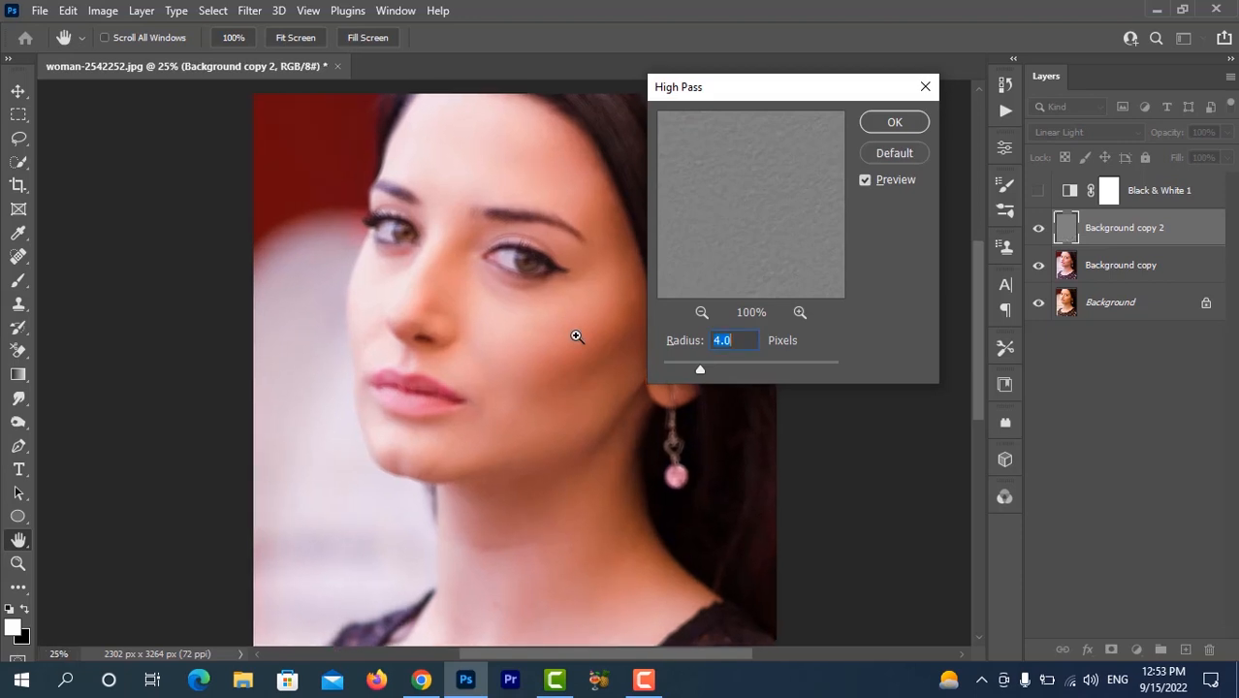
{"action": "left_click", "coordinate": [578, 334], "text": "ctrl"}
{"action": "left_click", "coordinate": [577, 335], "text": "ctrl"}
{"action": "left_click", "coordinate": [574, 337], "text": "ctrl"}
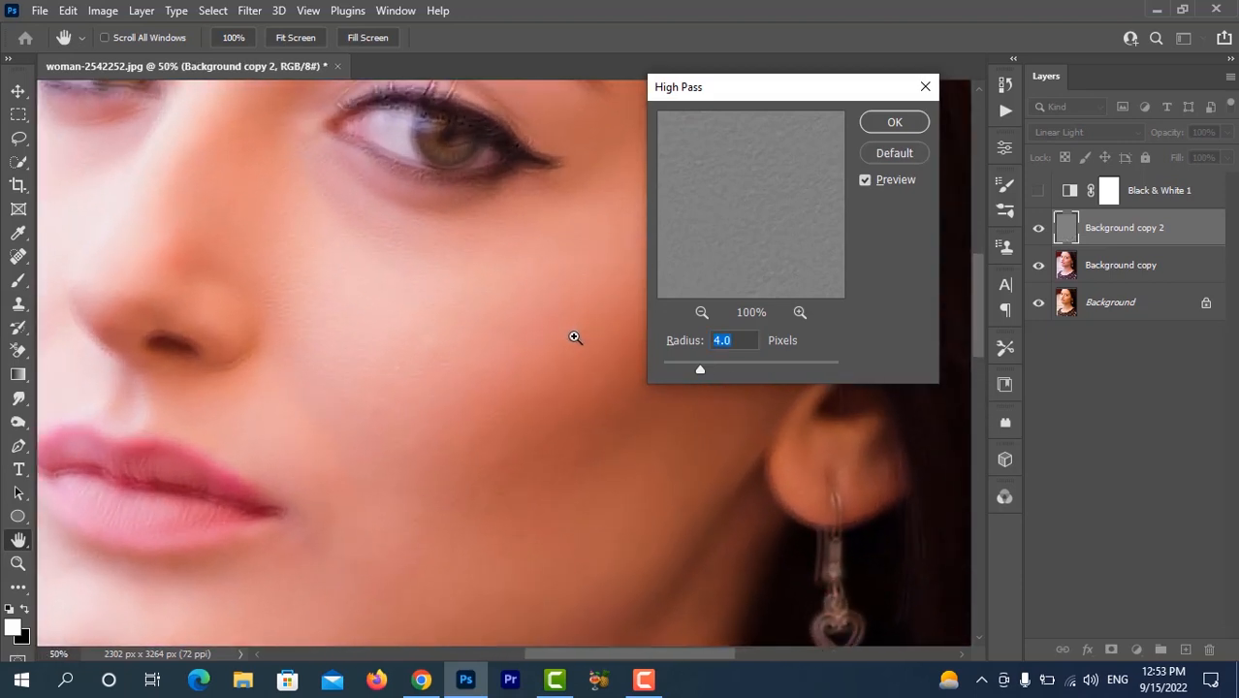
{"action": "left_click_drag", "start_coordinate": [975, 320], "coordinate": [935, 355]}
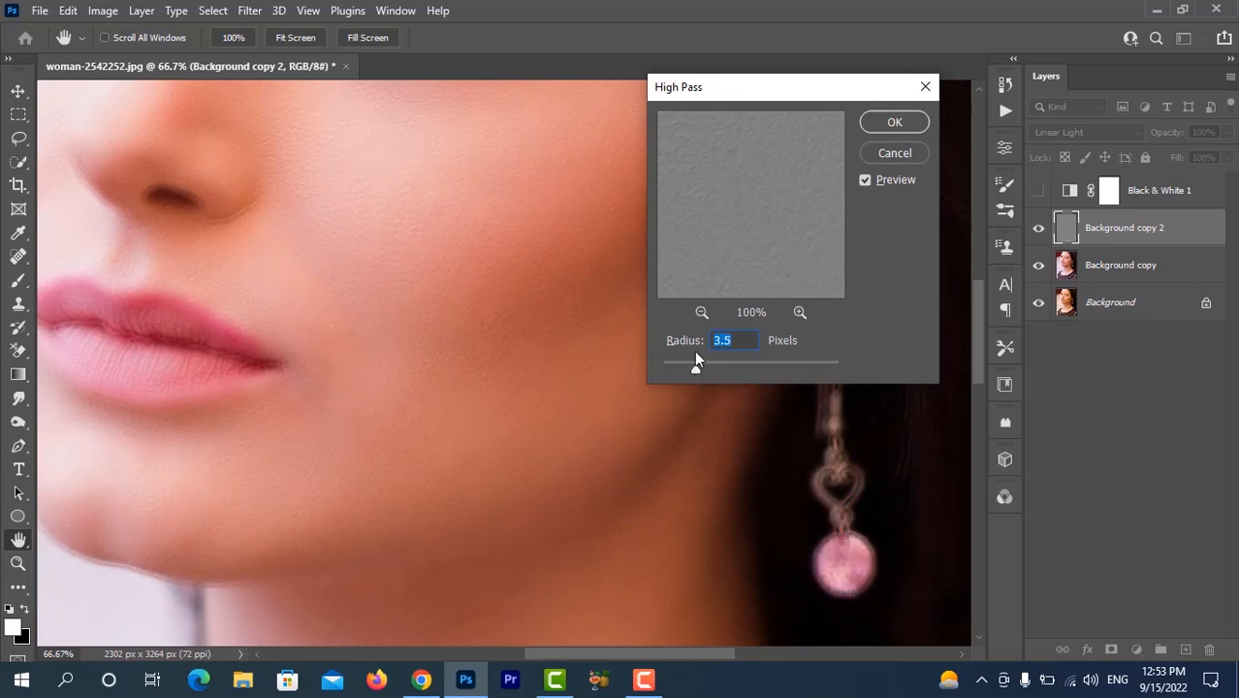
{"action": "left_click", "coordinate": [895, 122]}
{"action": "key", "text": "j"}
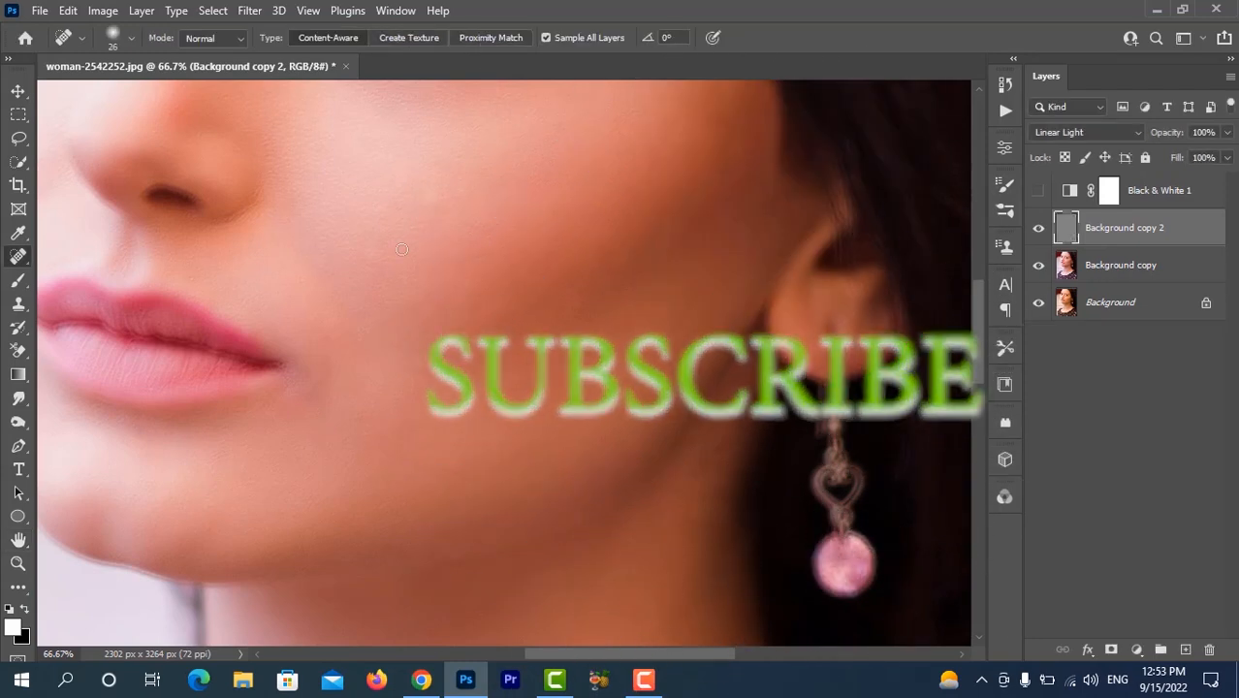
- Apply a Gaussian Blur with a 1.0-pixel radius to the high-pass layer
{"action": "left_click", "coordinate": [252, 10]}
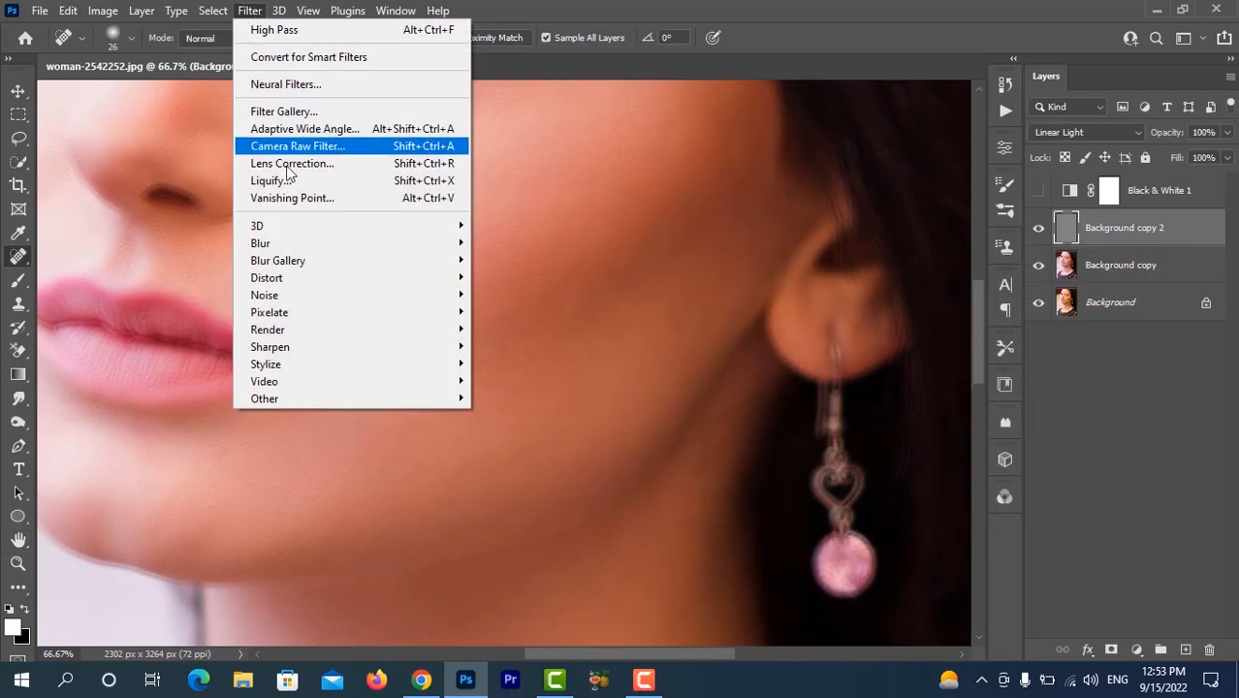
{"action": "mouse_move", "coordinate": [330, 244]}
{"action": "left_click", "coordinate": [523, 311]}
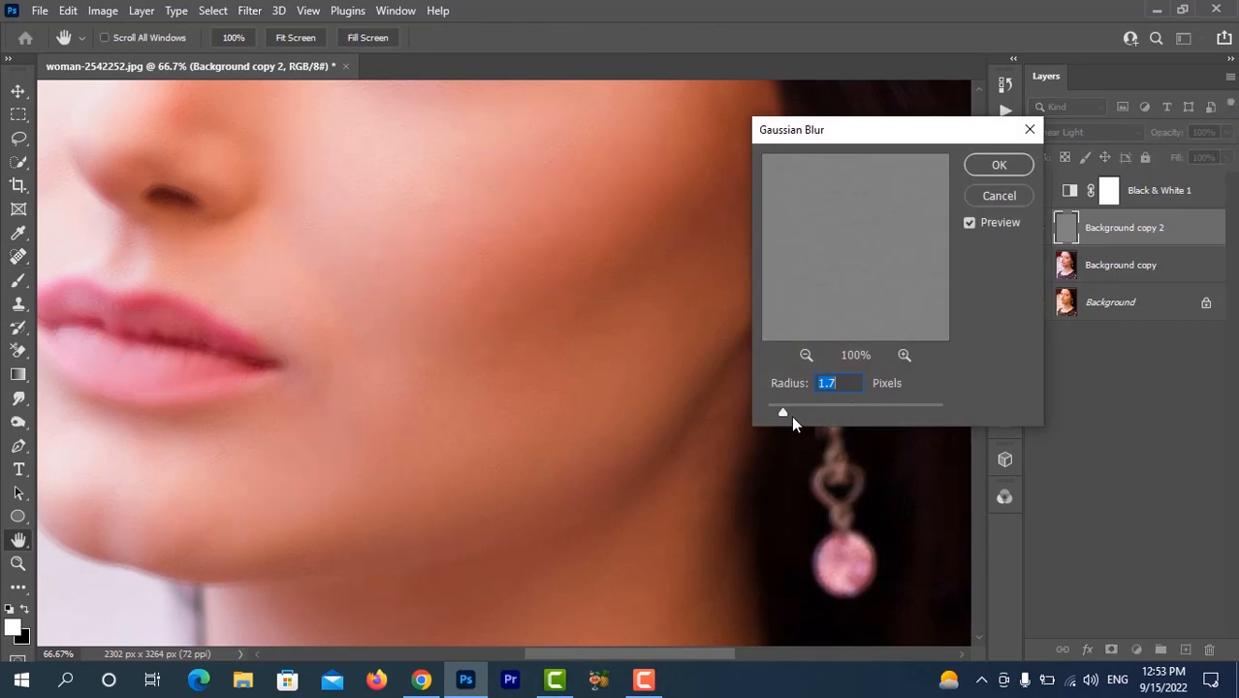
{"action": "left_click_drag", "start_coordinate": [784, 410], "coordinate": [791, 410]}
{"action": "left_click_drag", "start_coordinate": [793, 409], "coordinate": [803, 410]}
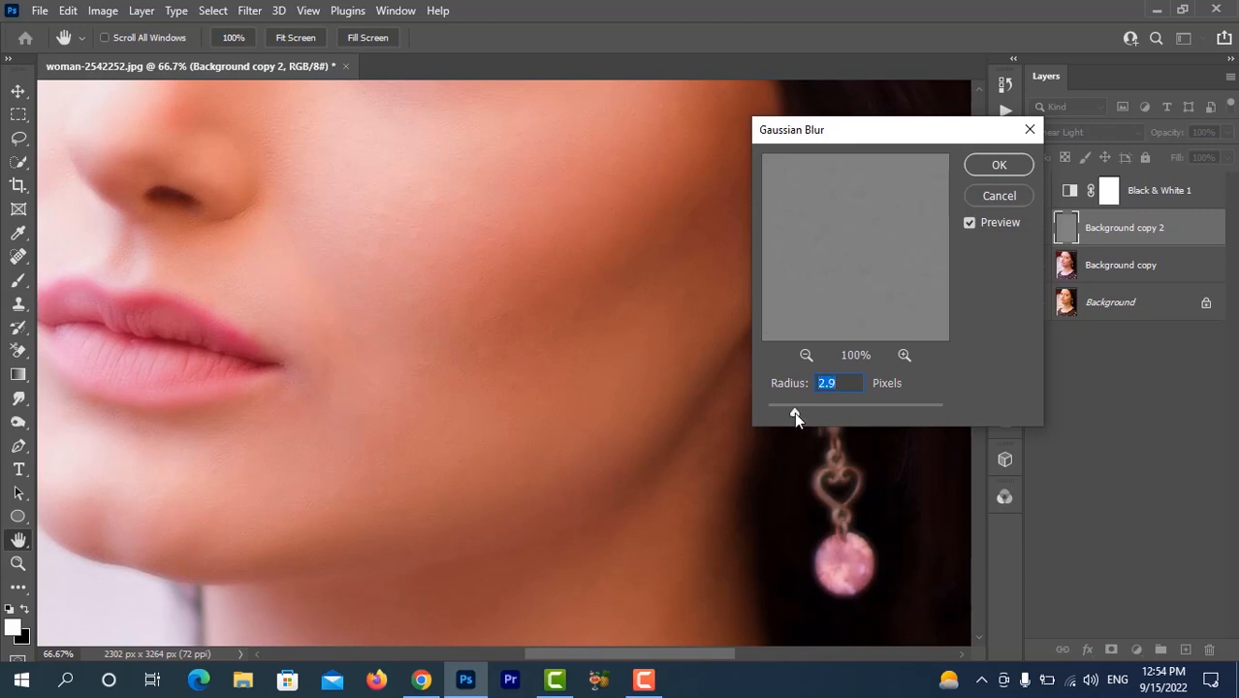
{"action": "left_click_drag", "start_coordinate": [794, 412], "coordinate": [776, 410]}
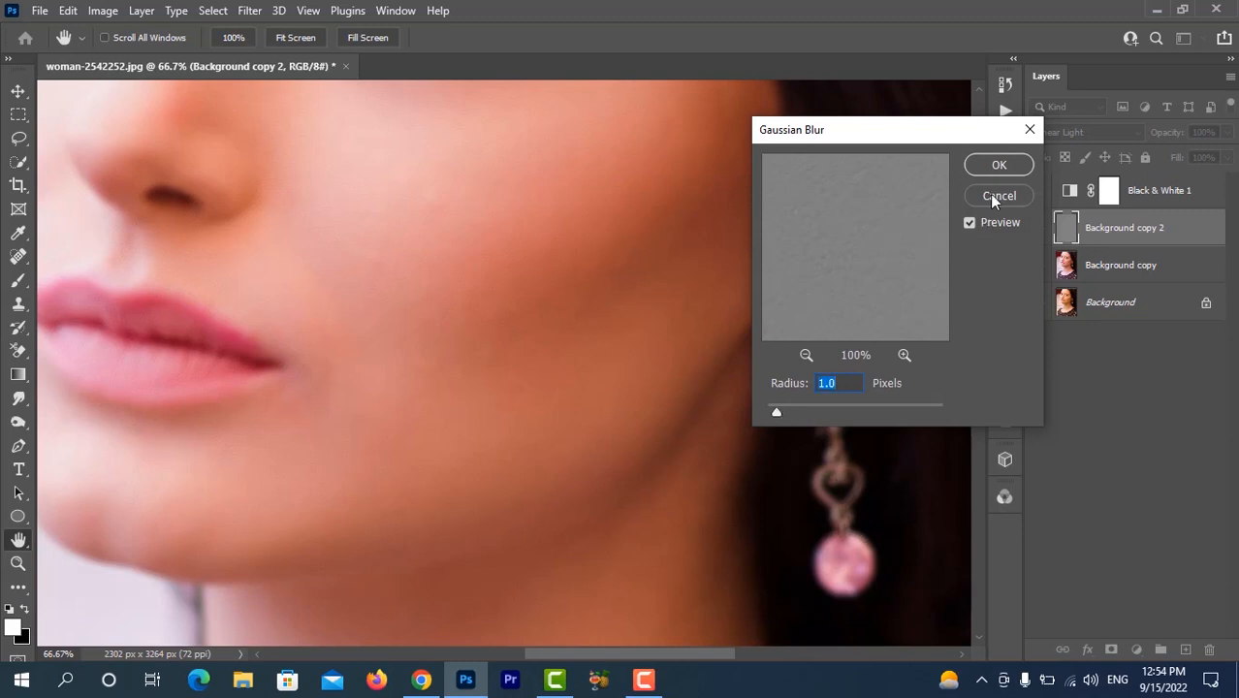
{"action": "left_click", "coordinate": [990, 169]}
{"action": "key", "text": "j"}
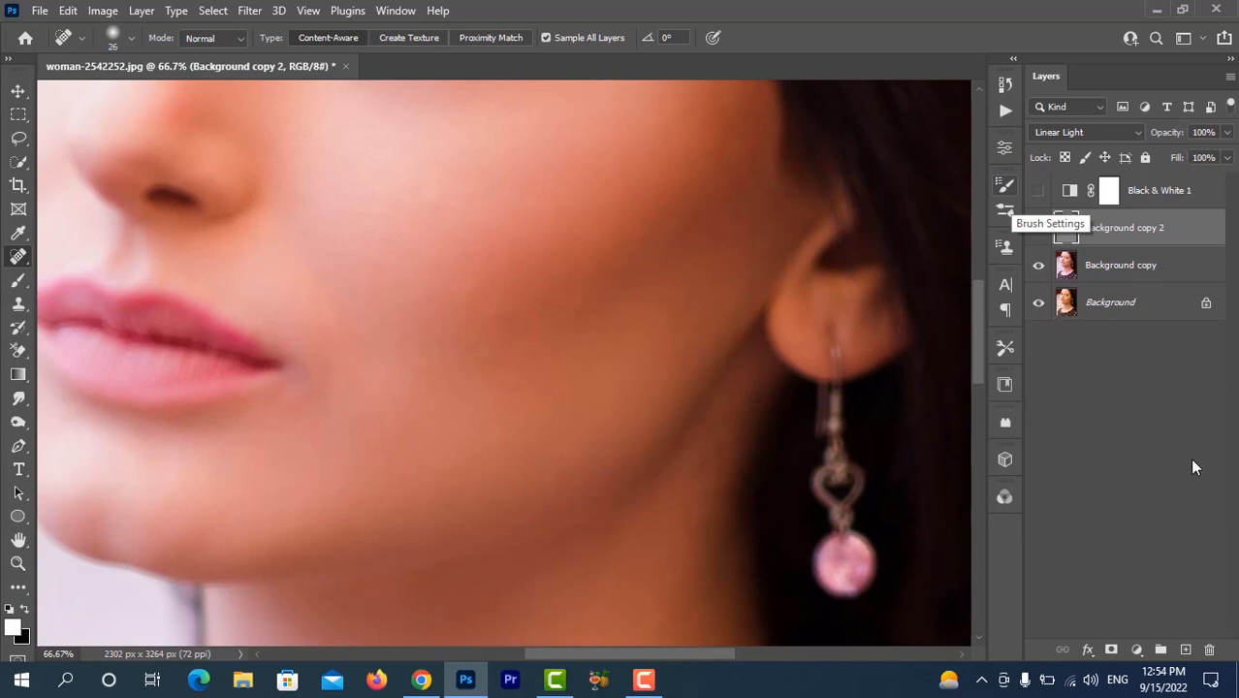
- Add a black layer mask to Background copy 2 that hides the whole smoothing effect
{"action": "left_click", "coordinate": [1138, 650]}
{"action": "key", "text": "Escape"}
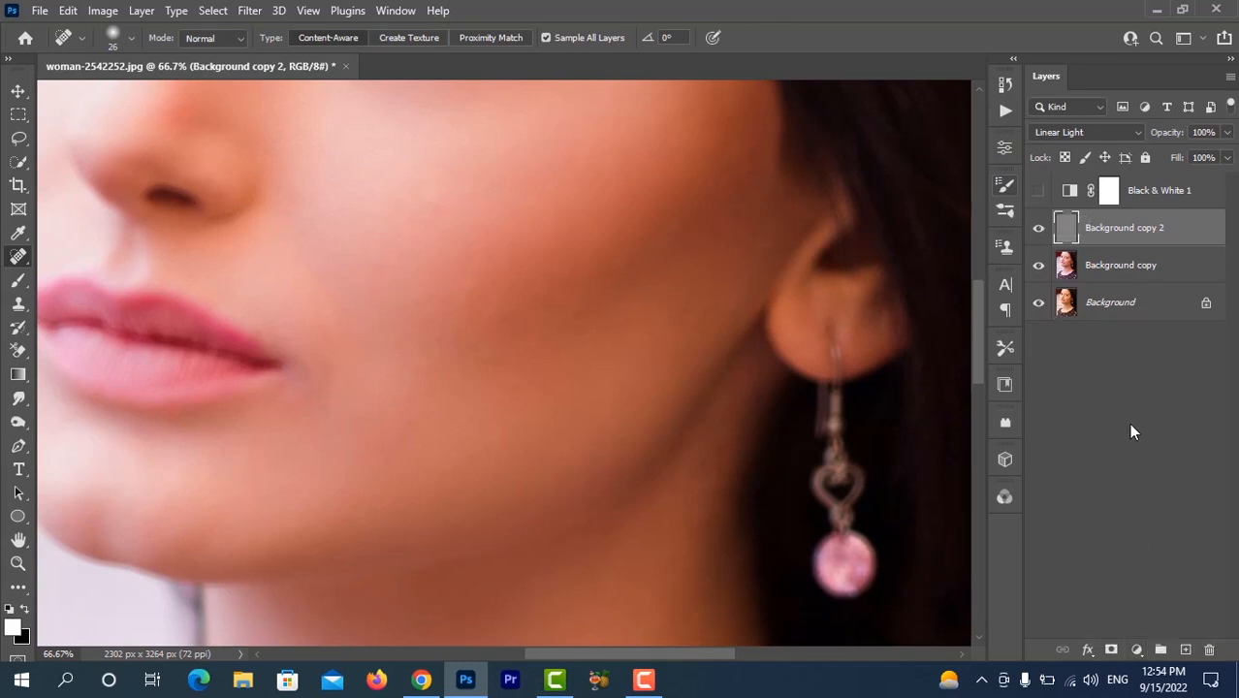
{"action": "left_click", "coordinate": [1113, 649], "text": "alt"}
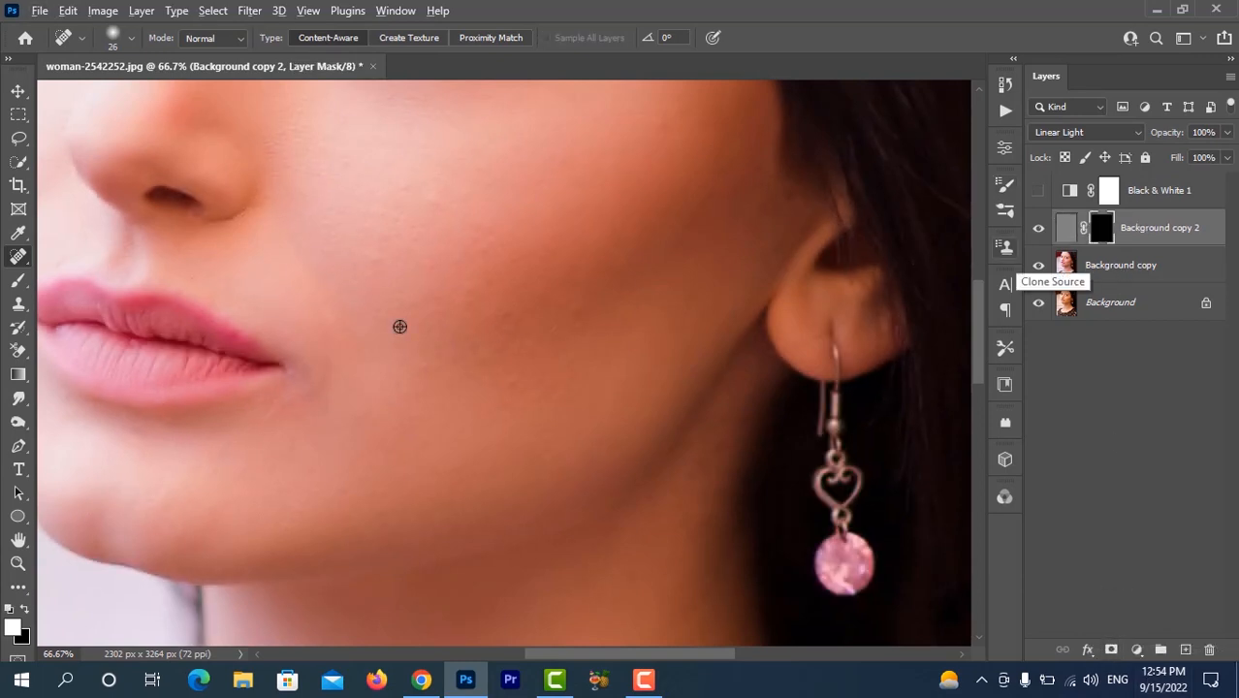
- Paint white on the layer mask over the cheek with a soft brush about 283 px wide to reveal the smoothing
{"action": "scroll", "coordinate": [396, 332], "scroll_direction": "down", "scroll_amount": 2}
{"action": "scroll", "coordinate": [426, 332], "scroll_direction": "up", "scroll_amount": 3}
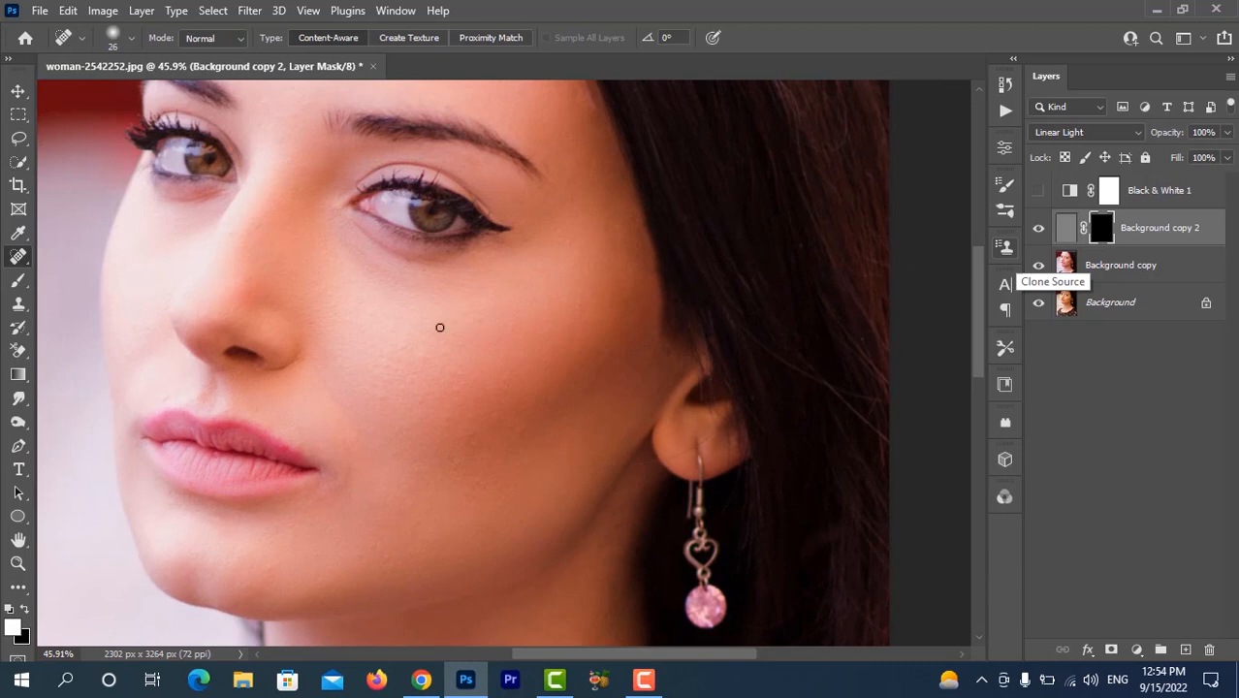
{"action": "left_click", "coordinate": [18, 281]}
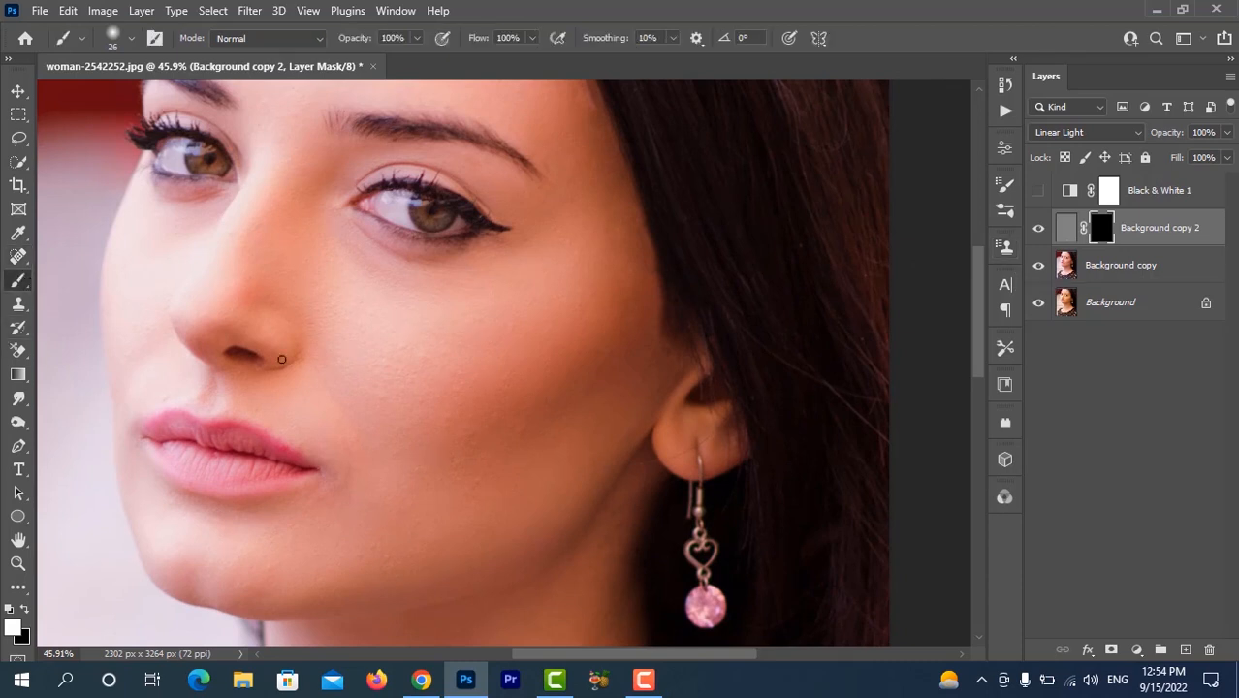
{"action": "left_click_drag", "start_coordinate": [424, 376], "coordinate": [479, 379]}
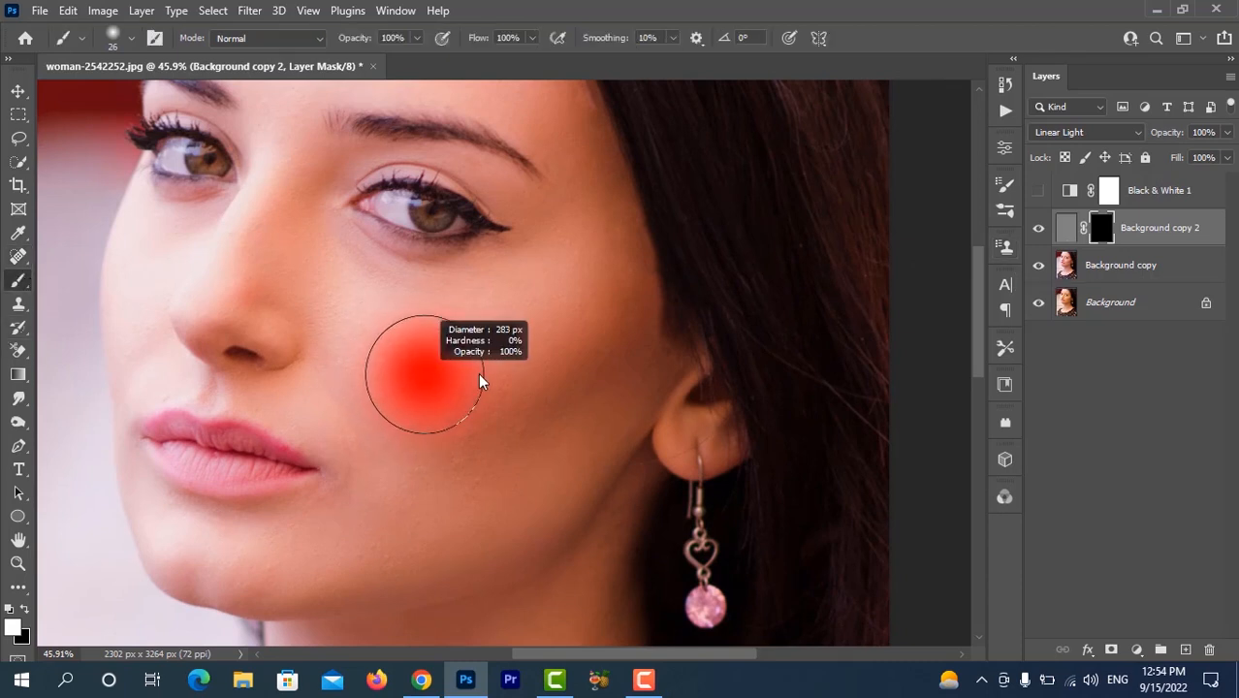
{"action": "scroll", "coordinate": [451, 368], "scroll_direction": "up", "scroll_amount": 4}
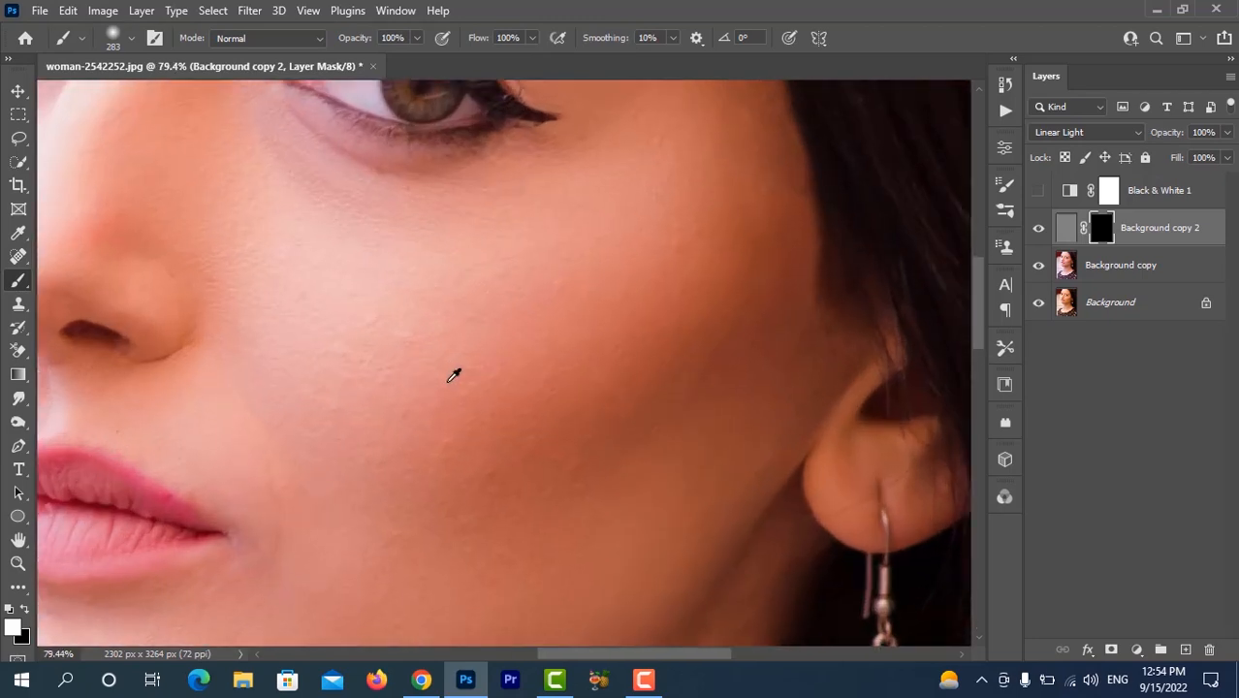
{"action": "scroll", "coordinate": [464, 367], "scroll_direction": "up", "scroll_amount": 1}
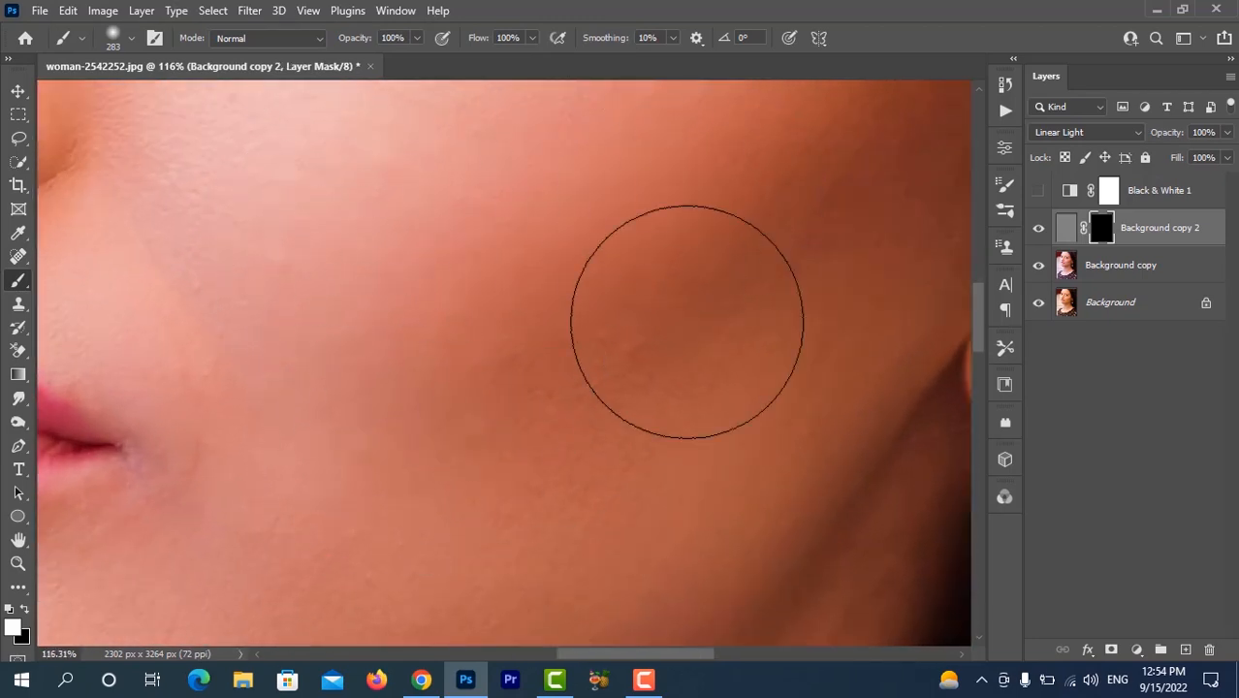
{"action": "left_click_drag", "start_coordinate": [609, 221], "coordinate": [535, 367]}
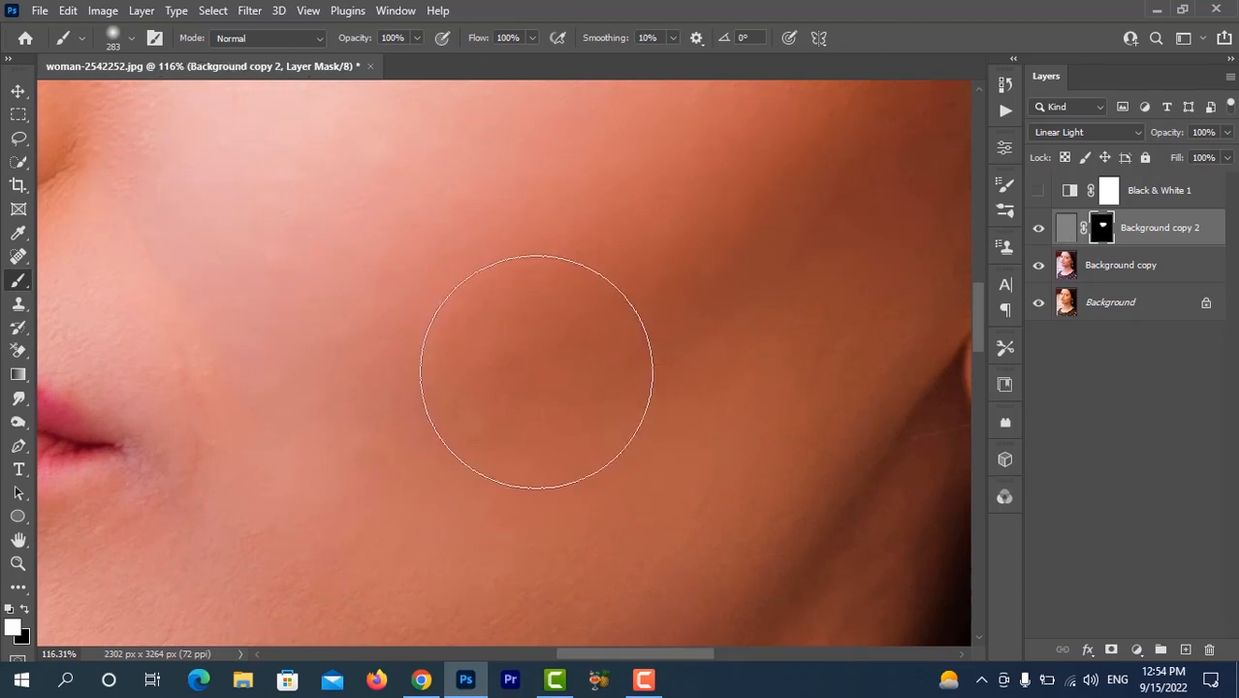
{"action": "scroll", "coordinate": [550, 360], "scroll_direction": "down", "scroll_amount": 2}
{"action": "scroll", "coordinate": [551, 360], "scroll_direction": "down", "scroll_amount": 1}
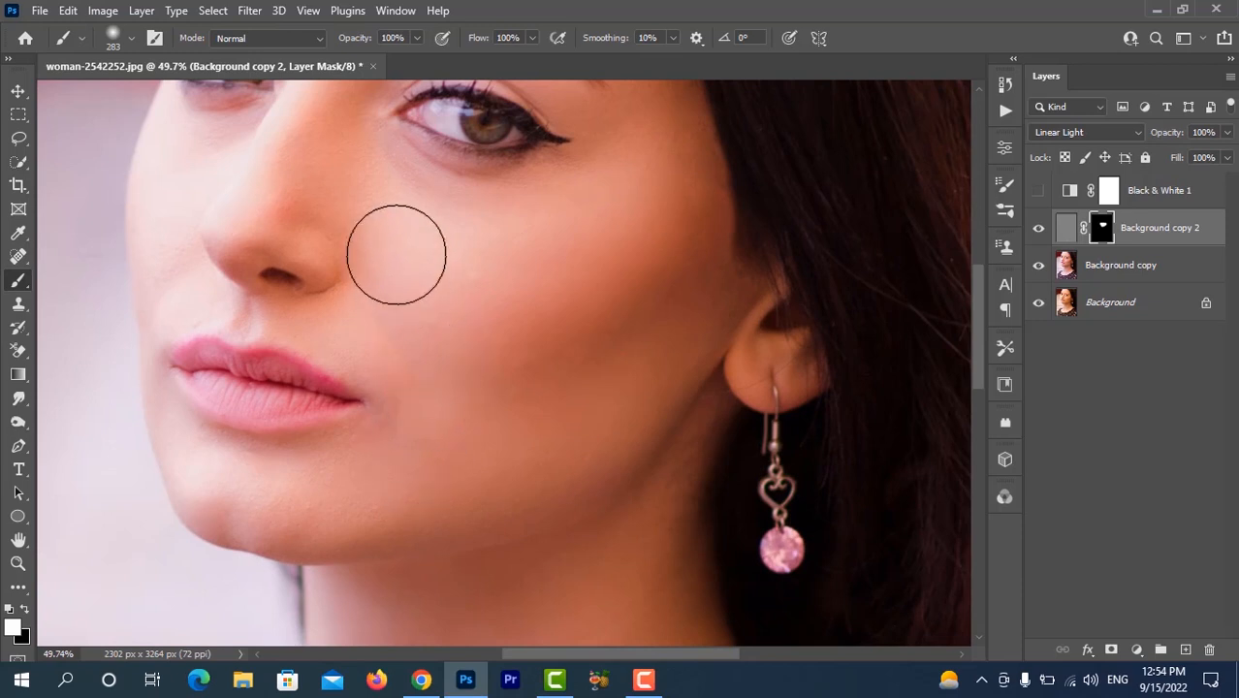
{"action": "scroll", "coordinate": [485, 398], "scroll_direction": "up", "scroll_amount": 3}
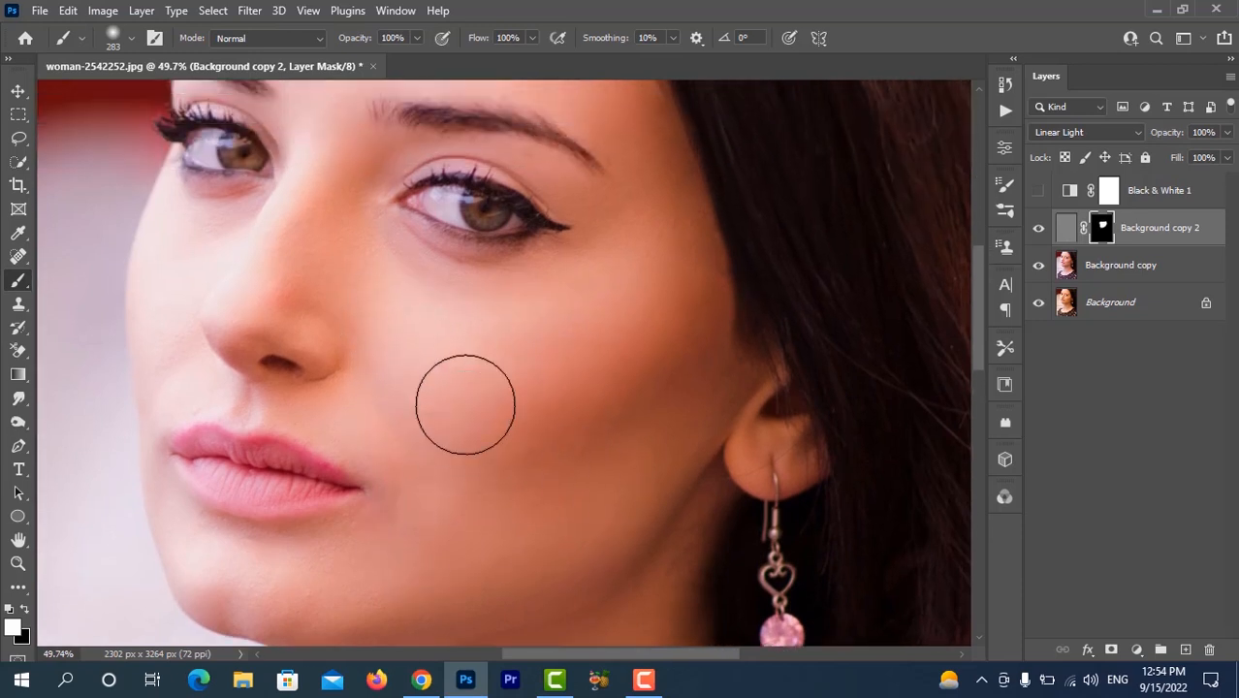
- Paint white on the mask over the nose with a 106 px brush and over the forehead with a 239 px brush
{"action": "left_click_drag", "start_coordinate": [390, 373], "coordinate": [311, 372]}
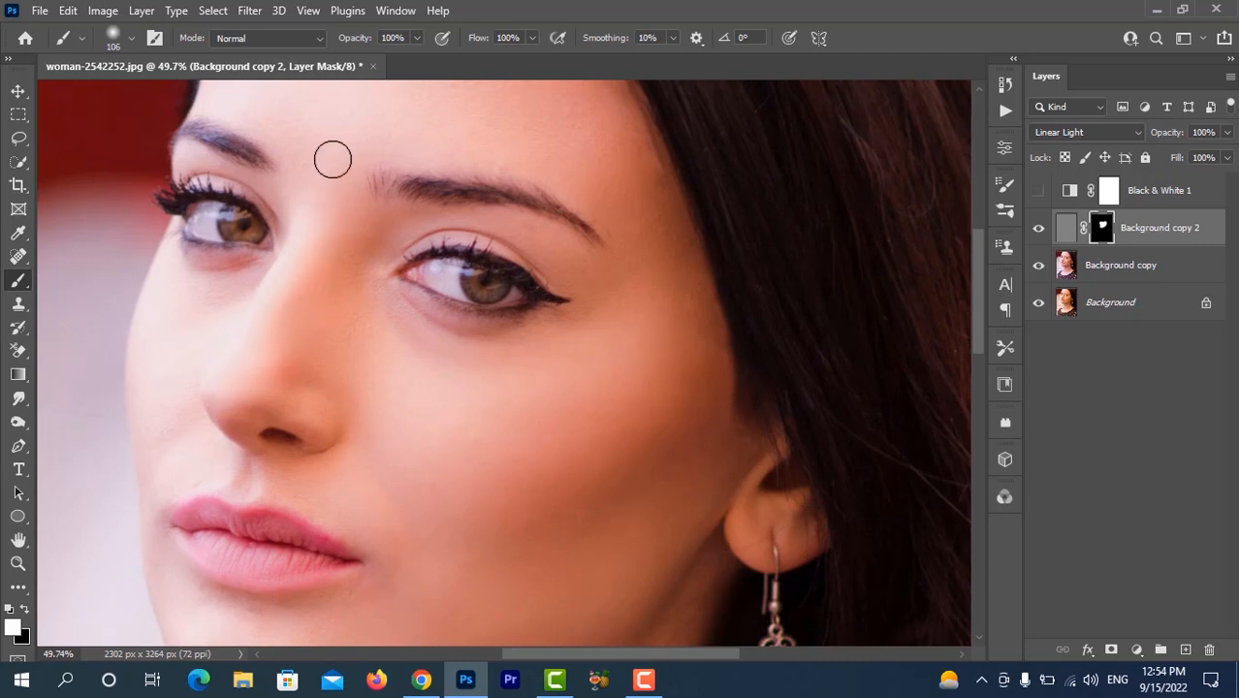
{"action": "scroll", "coordinate": [333, 180], "scroll_direction": "up", "scroll_amount": 2}
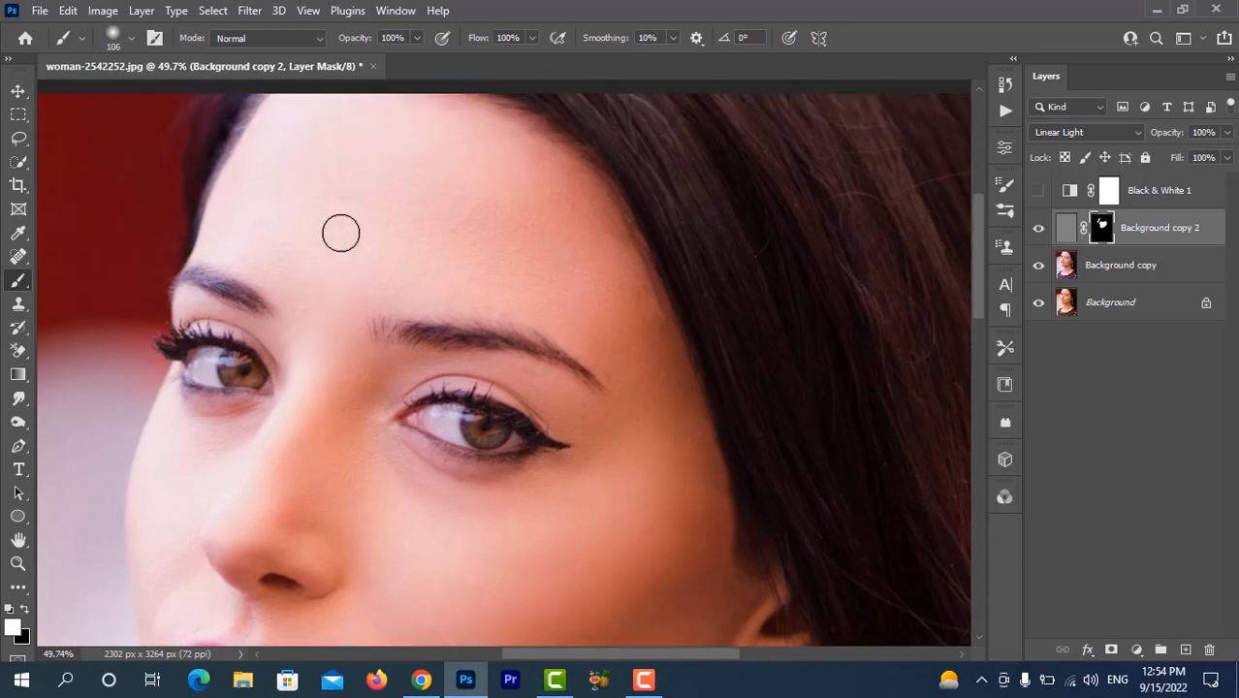
{"action": "scroll", "coordinate": [340, 232], "scroll_direction": "up", "scroll_amount": 2}
{"action": "left_click_drag", "start_coordinate": [343, 233], "coordinate": [446, 236]}
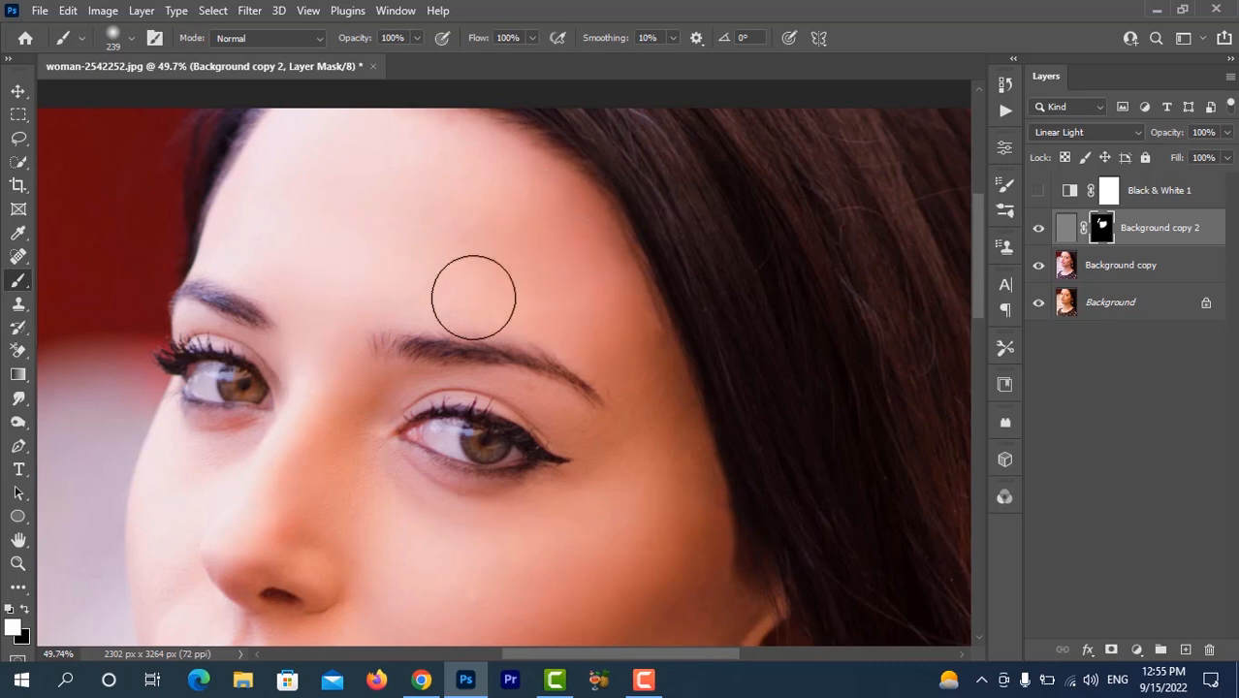
{"action": "left_click_drag", "start_coordinate": [298, 149], "coordinate": [254, 246]}
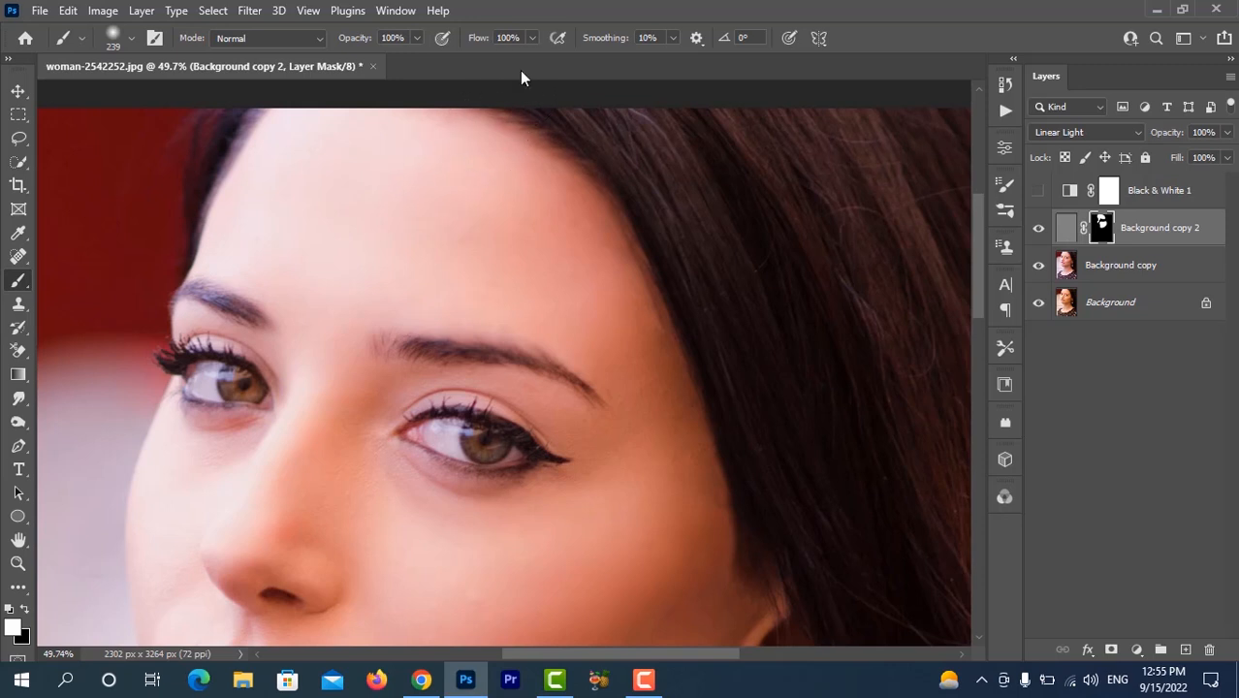
- Set the brush flow to 50% and paint the mask around the nearer eye and its upper lid with a 122 px brush
{"action": "left_click", "coordinate": [532, 40]}
{"action": "left_click", "coordinate": [534, 8]}
{"action": "scroll", "coordinate": [618, 360], "scroll_direction": "up", "scroll_amount": 2, "text": "alt"}
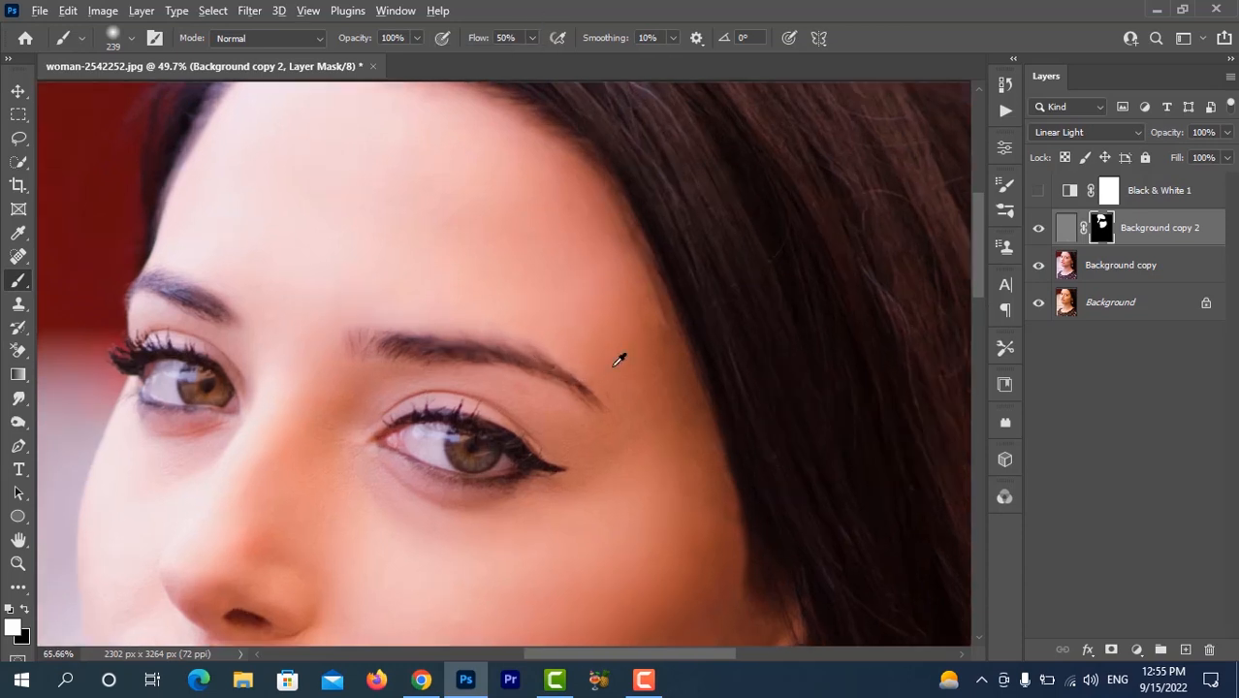
{"action": "scroll", "coordinate": [619, 360], "scroll_direction": "up", "scroll_amount": 1}
{"action": "left_click_drag", "start_coordinate": [643, 346], "coordinate": [600, 347]}
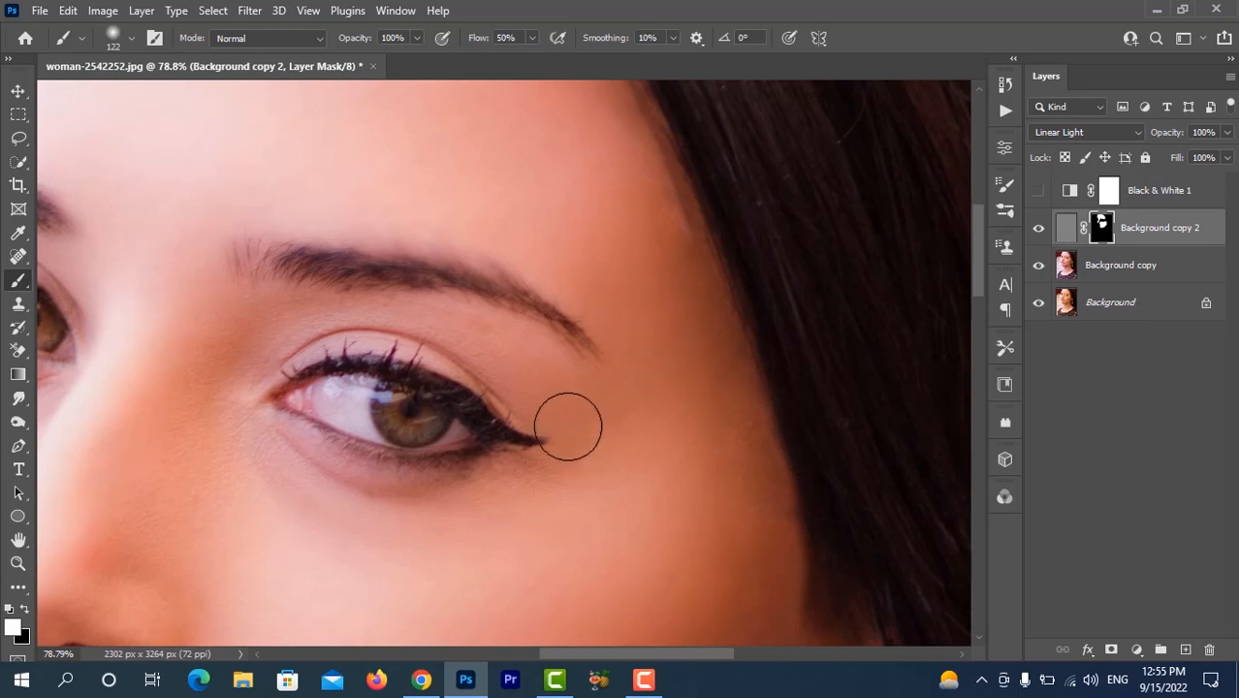
{"action": "mouse_move", "coordinate": [351, 324]}
{"action": "left_mouse_down"}
{"action": "mouse_move", "coordinate": [282, 332]}
{"action": "mouse_move", "coordinate": [252, 354]}
{"action": "left_mouse_up"}
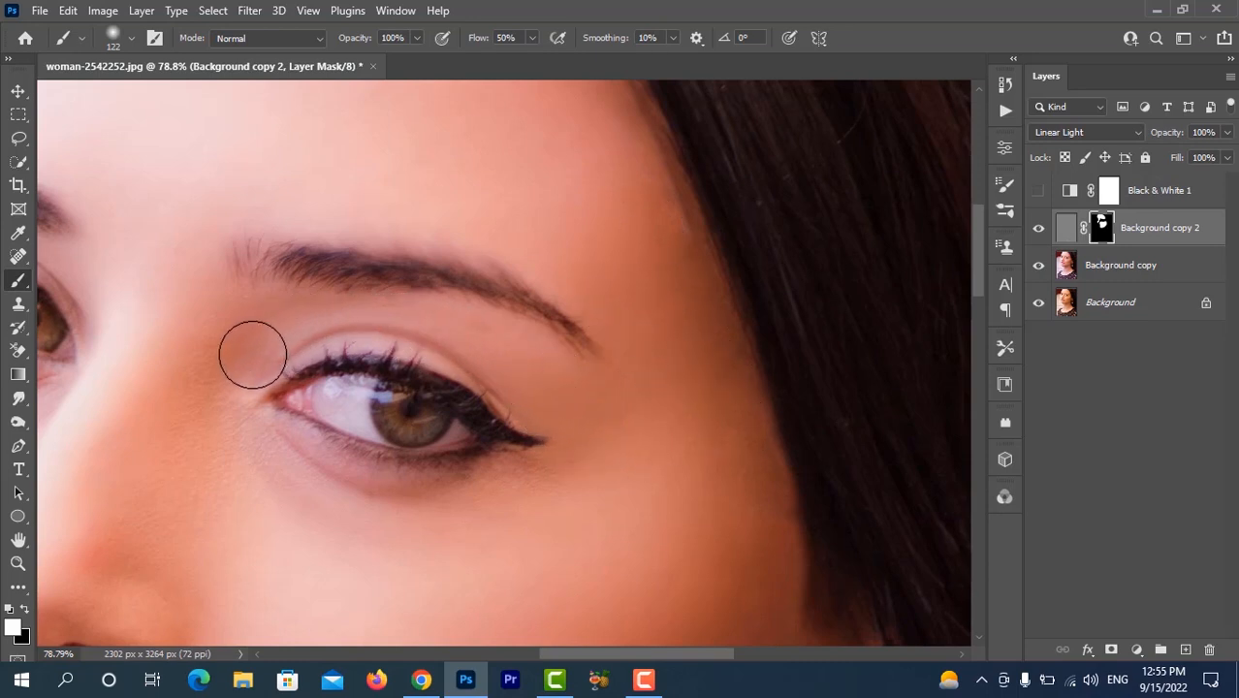
- Paint white on the Background copy 2 mask beneath the nearer eye and across the cheek to the jawline with the 122 px brush
{"action": "scroll", "coordinate": [204, 461], "scroll_direction": "down", "scroll_amount": 2}
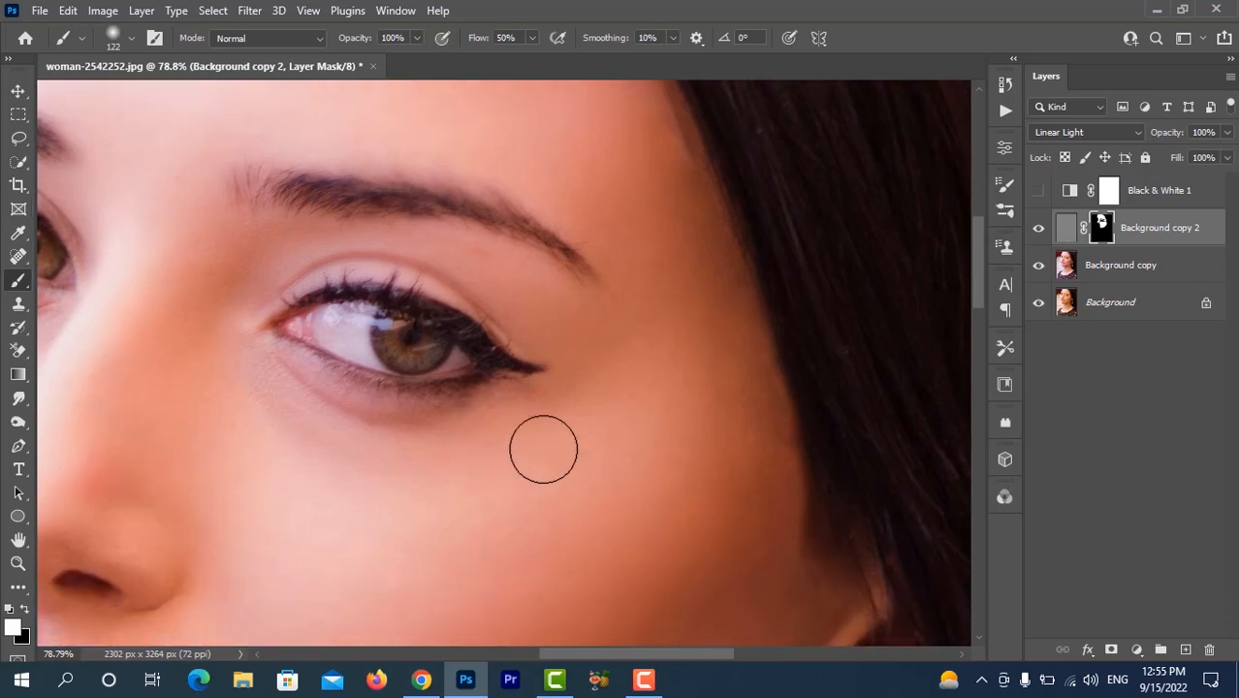
{"action": "scroll", "coordinate": [730, 465], "scroll_direction": "down", "scroll_amount": 2}
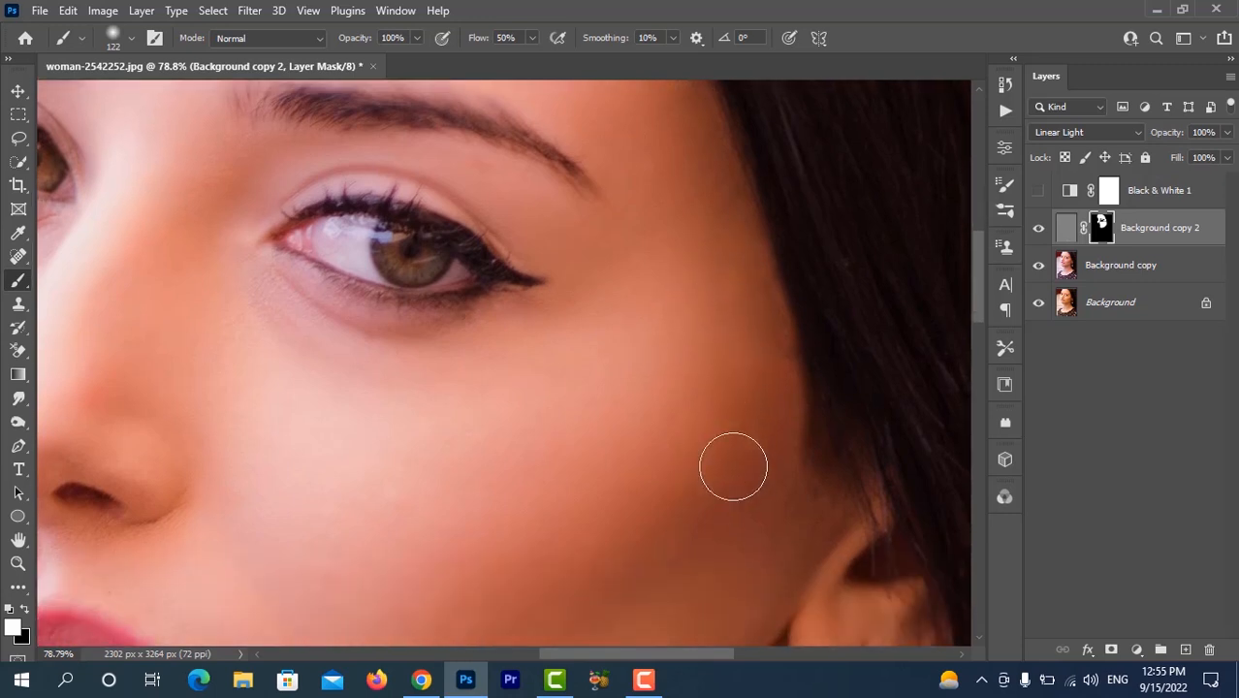
{"action": "scroll", "coordinate": [733, 466], "scroll_direction": "down", "scroll_amount": 1}
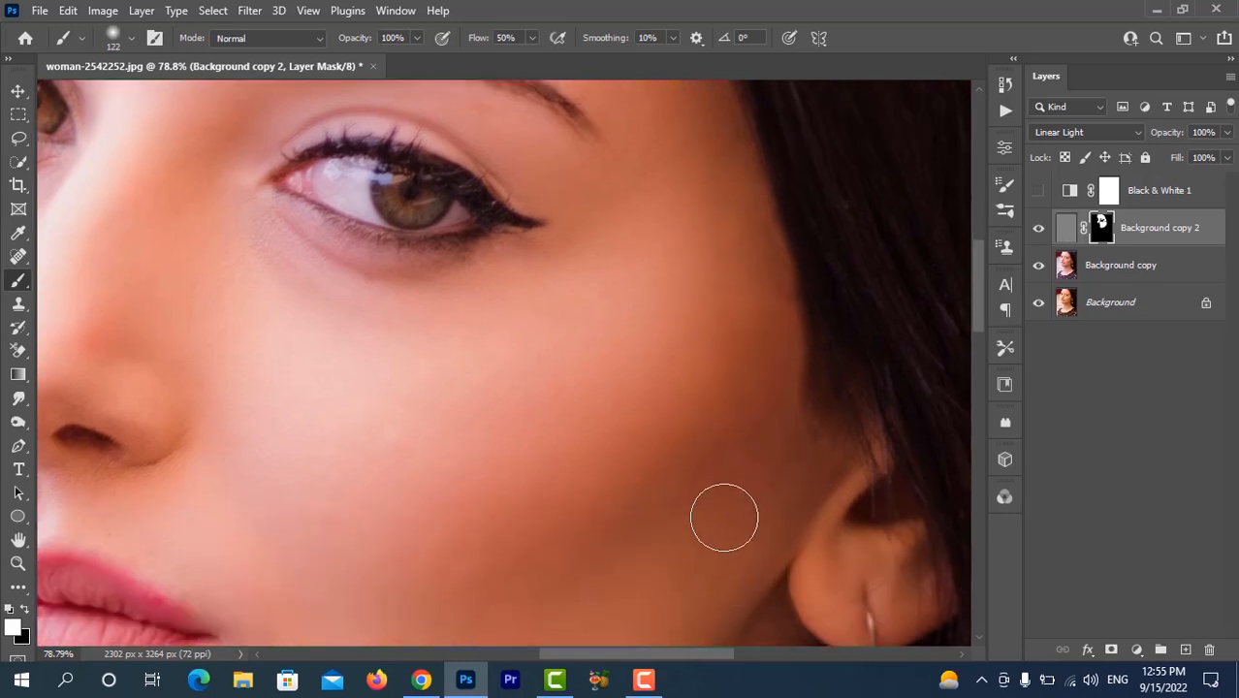
{"action": "scroll", "coordinate": [727, 499], "scroll_direction": "down", "scroll_amount": 4}
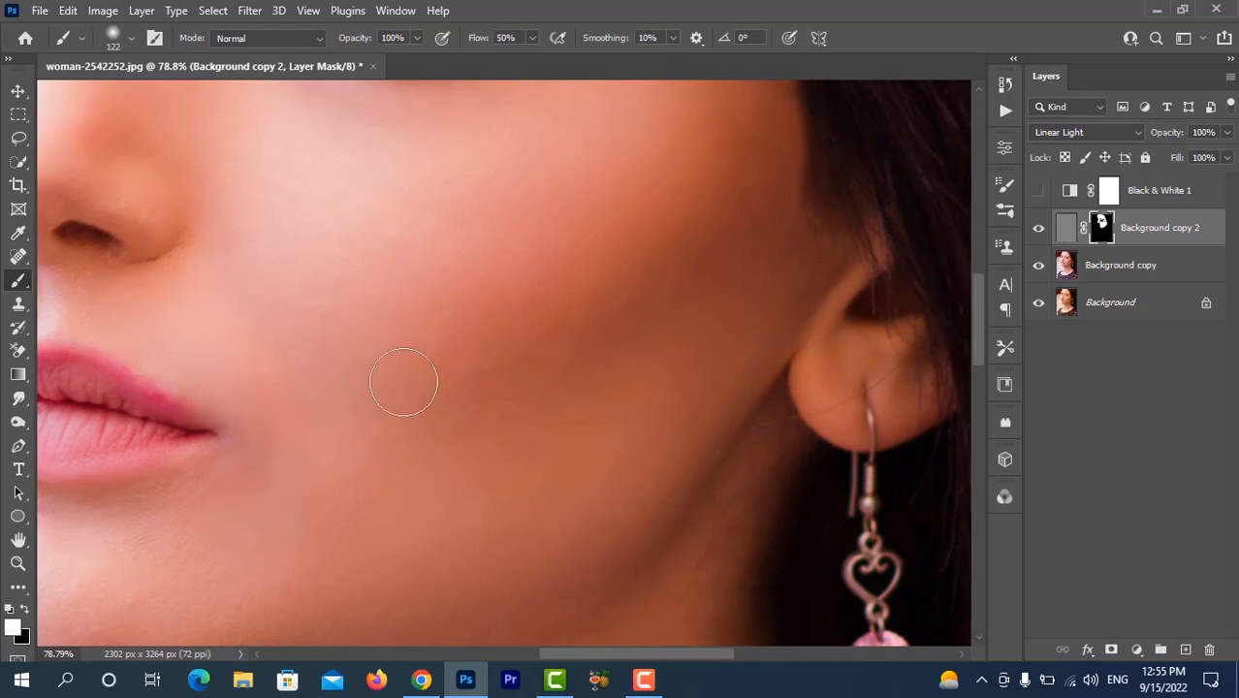
{"action": "scroll", "coordinate": [462, 296], "scroll_direction": "down", "scroll_amount": 4}
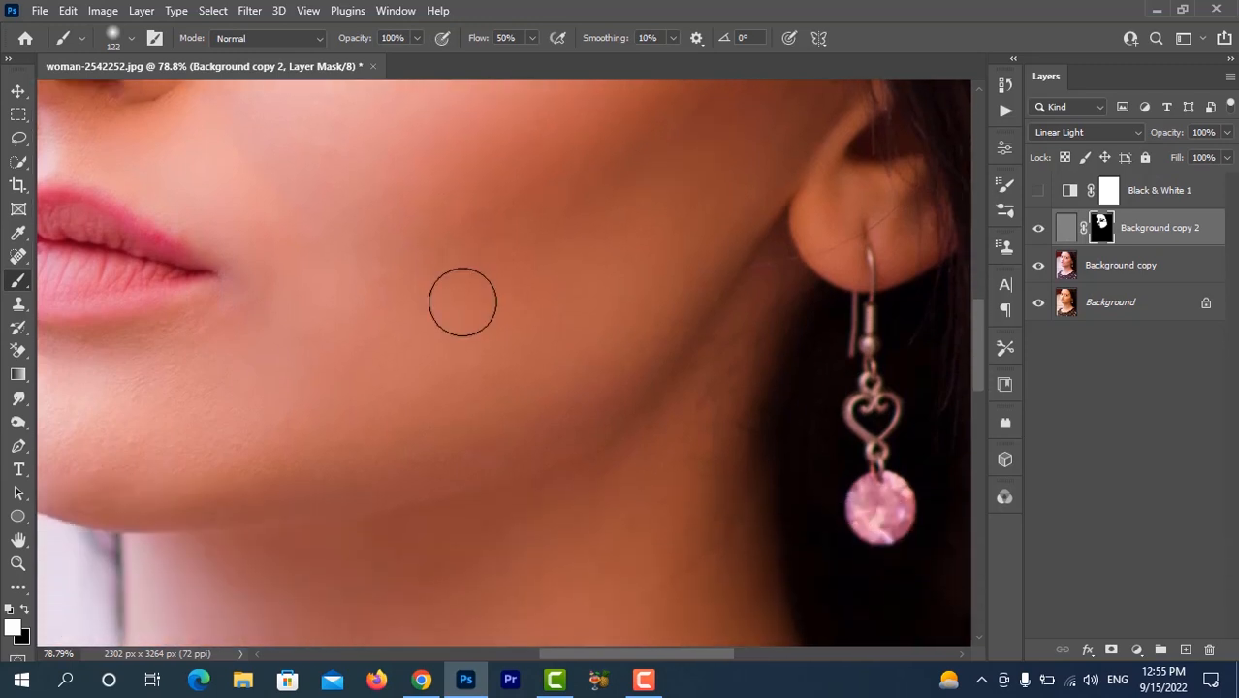
- Paint the smoothing mask over the chin, the skin below the lips and the mouth corner at 50% flow
{"action": "scroll", "coordinate": [402, 424], "scroll_direction": "left", "scroll_amount": 4}
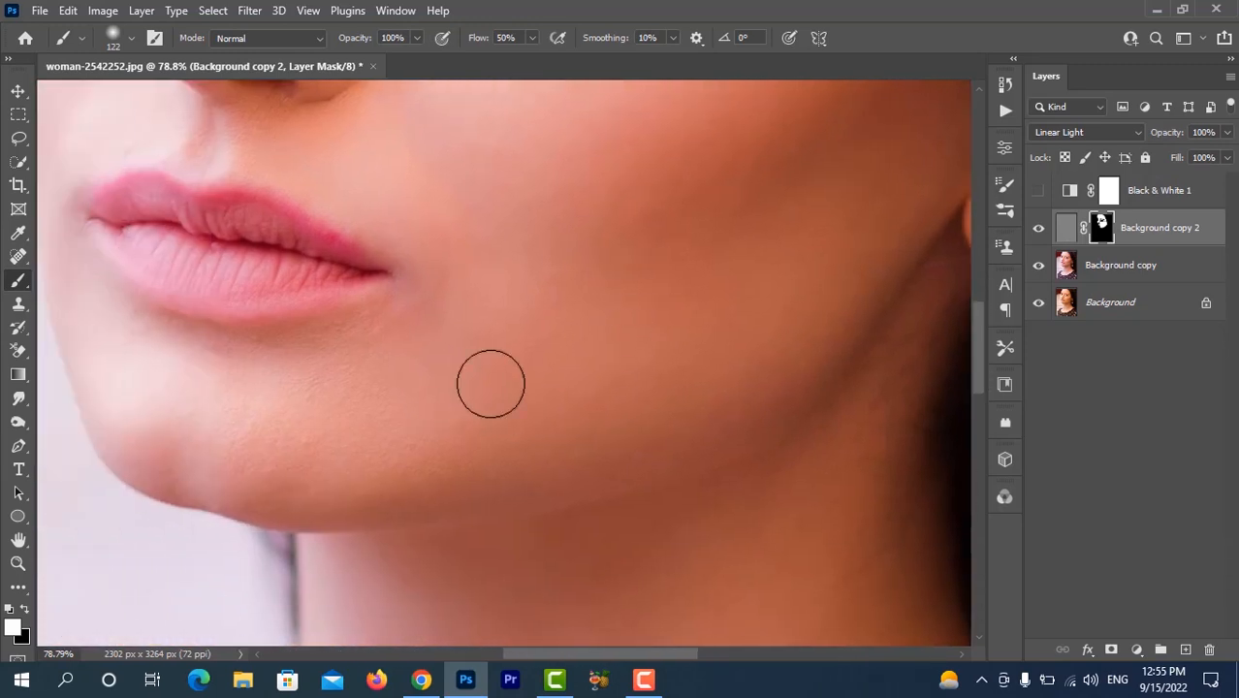
{"action": "scroll", "coordinate": [461, 390], "scroll_direction": "down", "scroll_amount": 2}
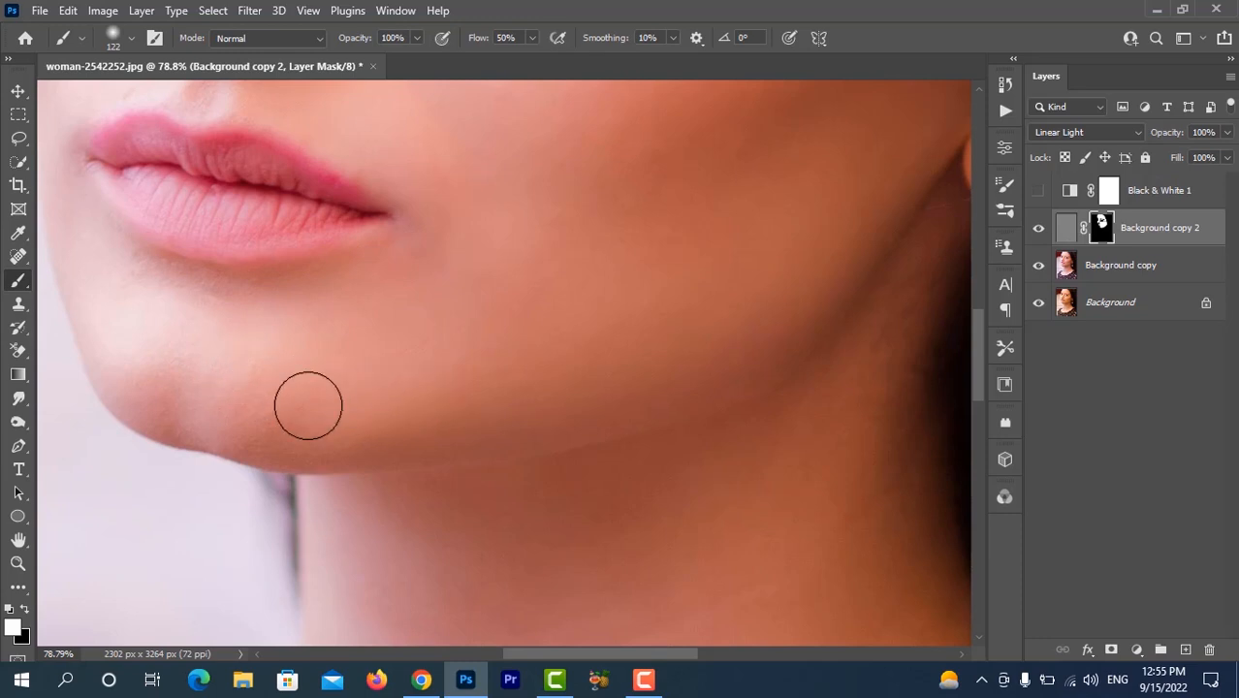
{"action": "scroll", "coordinate": [341, 434], "scroll_direction": "left", "scroll_amount": 5}
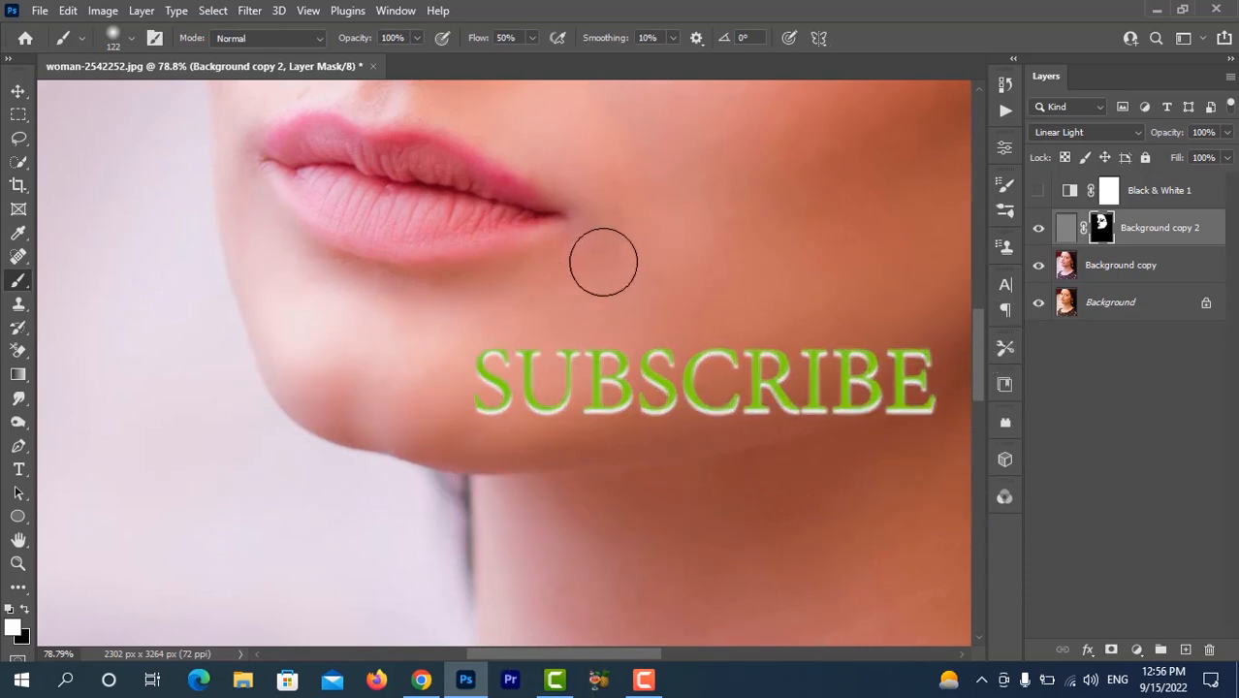
{"action": "scroll", "coordinate": [465, 376], "scroll_direction": "up", "scroll_amount": 5}
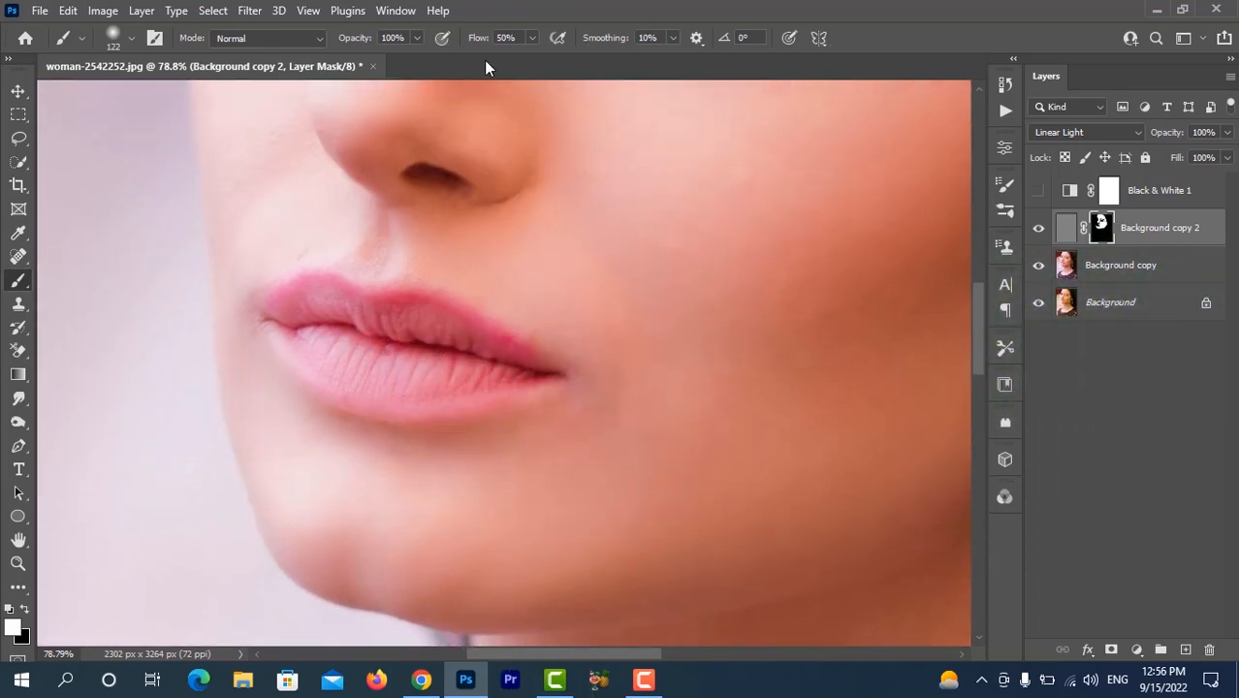
- Set the brush flow to 37% and paint the mask above the lips and over the far cheek with a 61 px brush
{"action": "left_click_drag", "start_coordinate": [533, 58], "coordinate": [521, 59]}
{"action": "left_click_drag", "start_coordinate": [392, 288], "coordinate": [373, 335]}
{"action": "left_click_drag", "start_coordinate": [341, 431], "coordinate": [338, 442]}
{"action": "scroll", "coordinate": [299, 255], "scroll_direction": "up", "scroll_amount": 3}
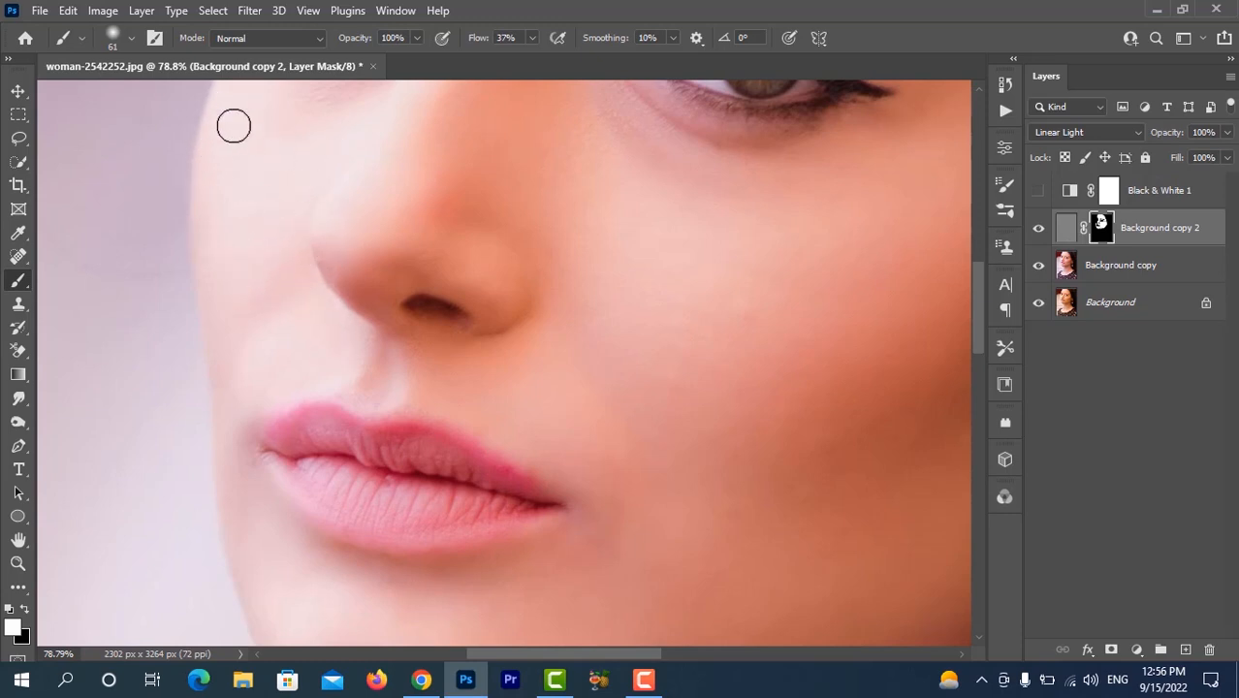
{"action": "scroll", "coordinate": [308, 249], "scroll_direction": "up", "scroll_amount": 4}
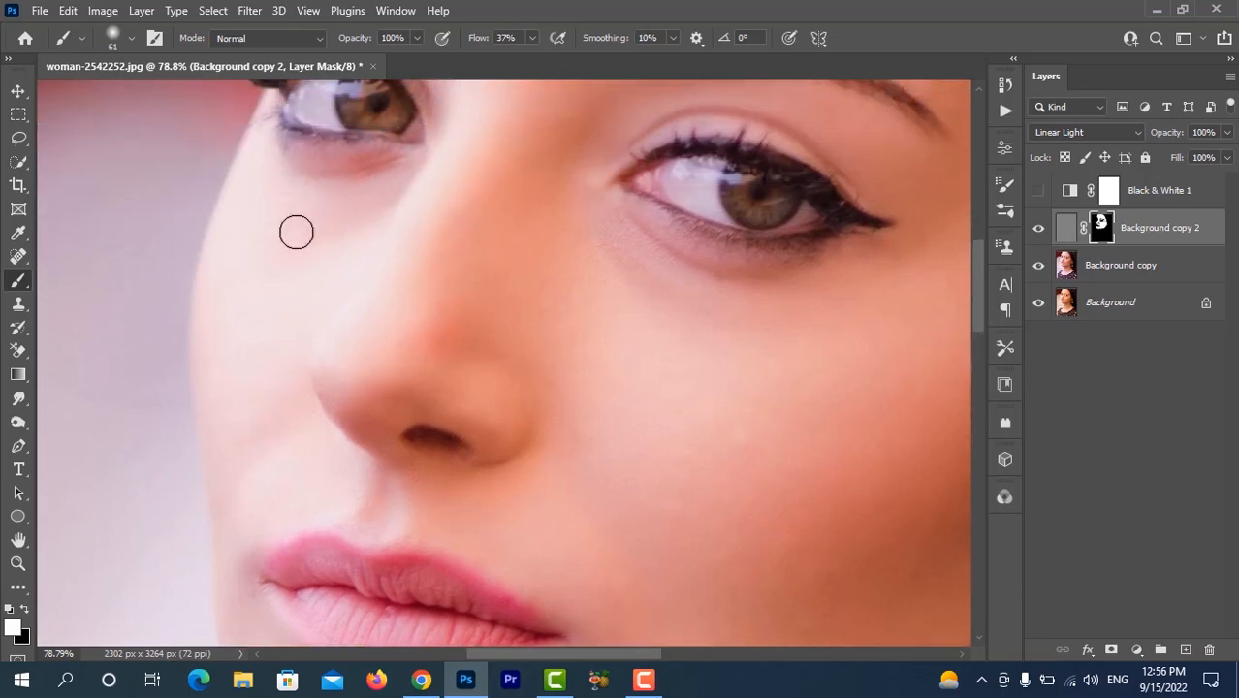
{"action": "scroll", "coordinate": [385, 274], "scroll_direction": "up", "scroll_amount": 4}
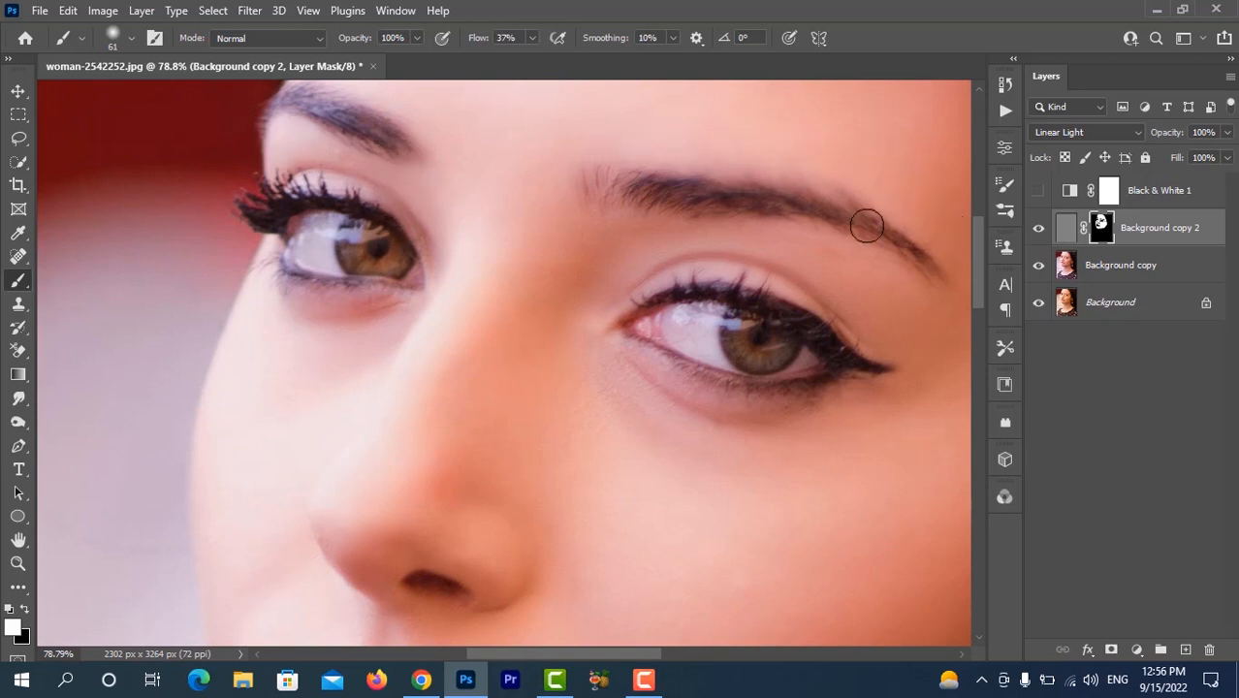
{"action": "scroll", "coordinate": [362, 351], "scroll_direction": "up", "scroll_amount": 4}
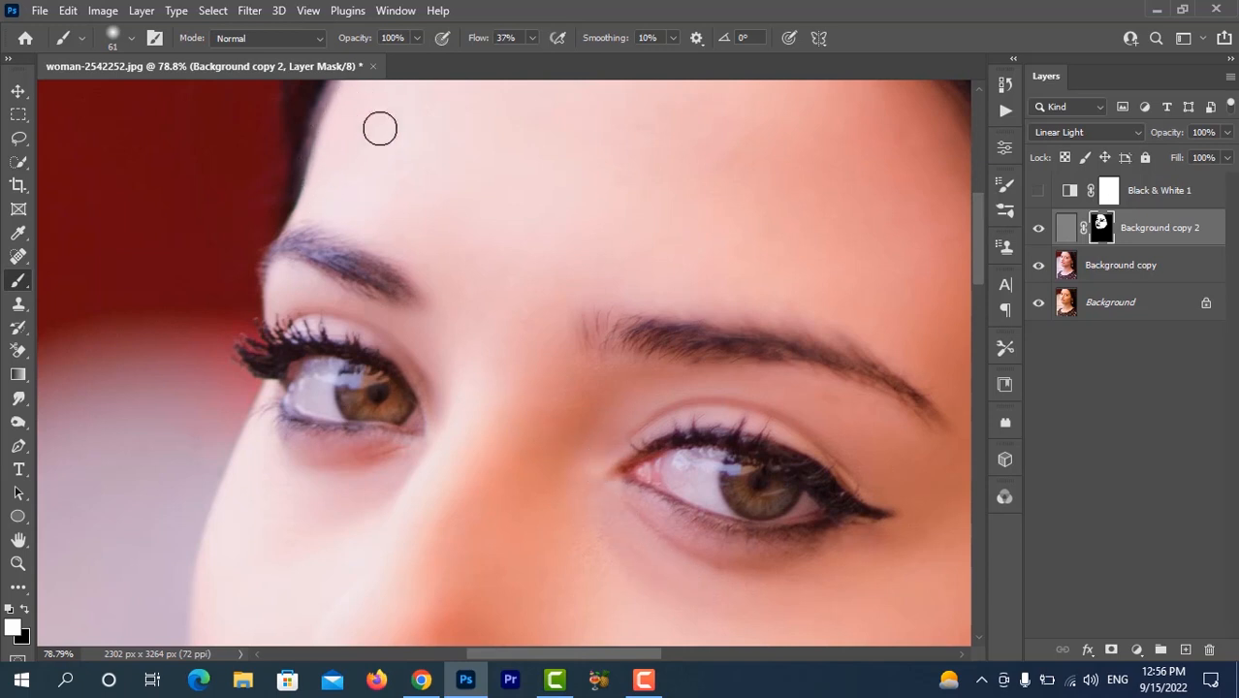
- Enlarge the brush to 309 px and paint the mask over the neck and upper chest to smooth the skin
{"action": "scroll", "coordinate": [466, 272], "scroll_direction": "down", "scroll_amount": 4}
{"action": "scroll", "coordinate": [606, 504], "scroll_direction": "down", "scroll_amount": 5}
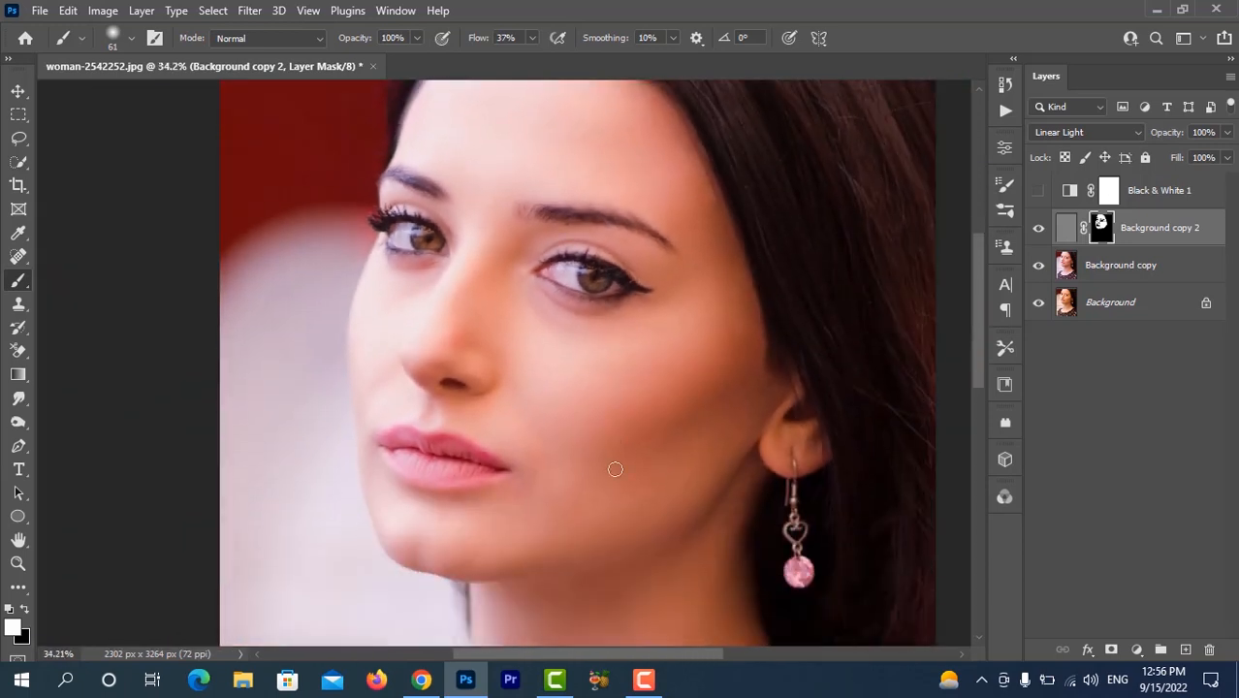
{"action": "scroll", "coordinate": [658, 420], "scroll_direction": "down", "scroll_amount": 3}
{"action": "scroll", "coordinate": [676, 383], "scroll_direction": "up", "scroll_amount": 2}
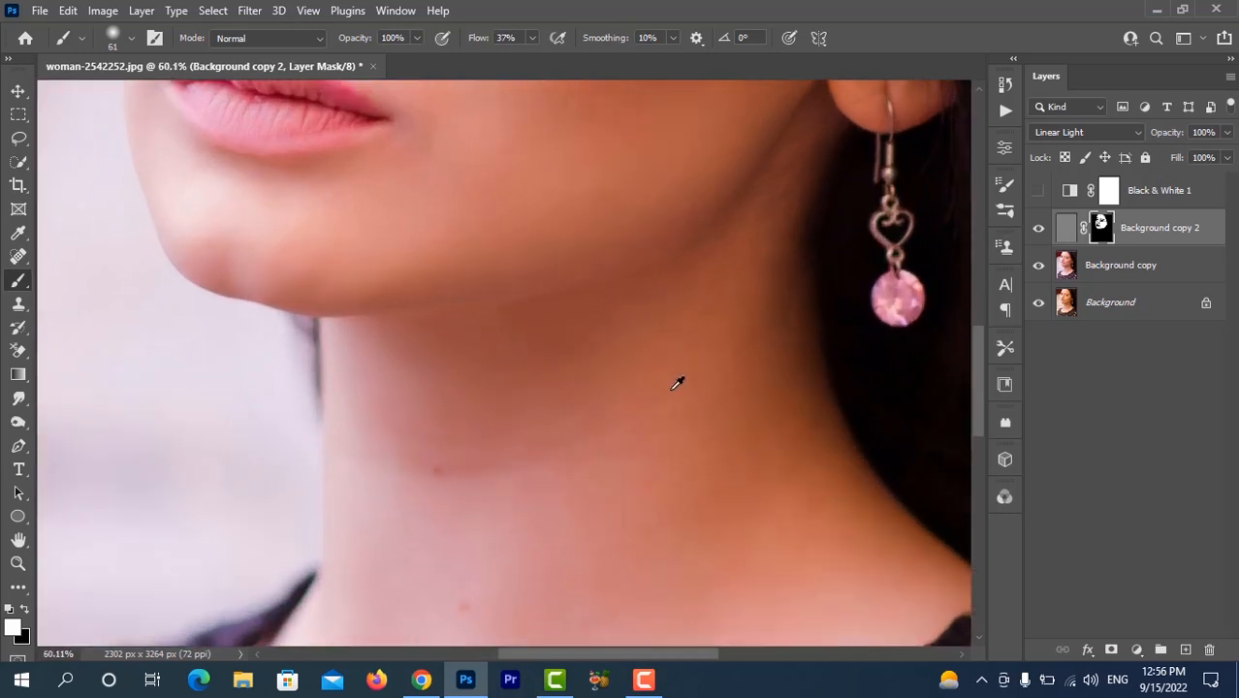
{"action": "scroll", "coordinate": [679, 379], "scroll_direction": "down", "scroll_amount": 1}
{"action": "scroll", "coordinate": [694, 381], "scroll_direction": "down", "scroll_amount": 1}
{"action": "right_click", "coordinate": [688, 394], "text": "alt"}
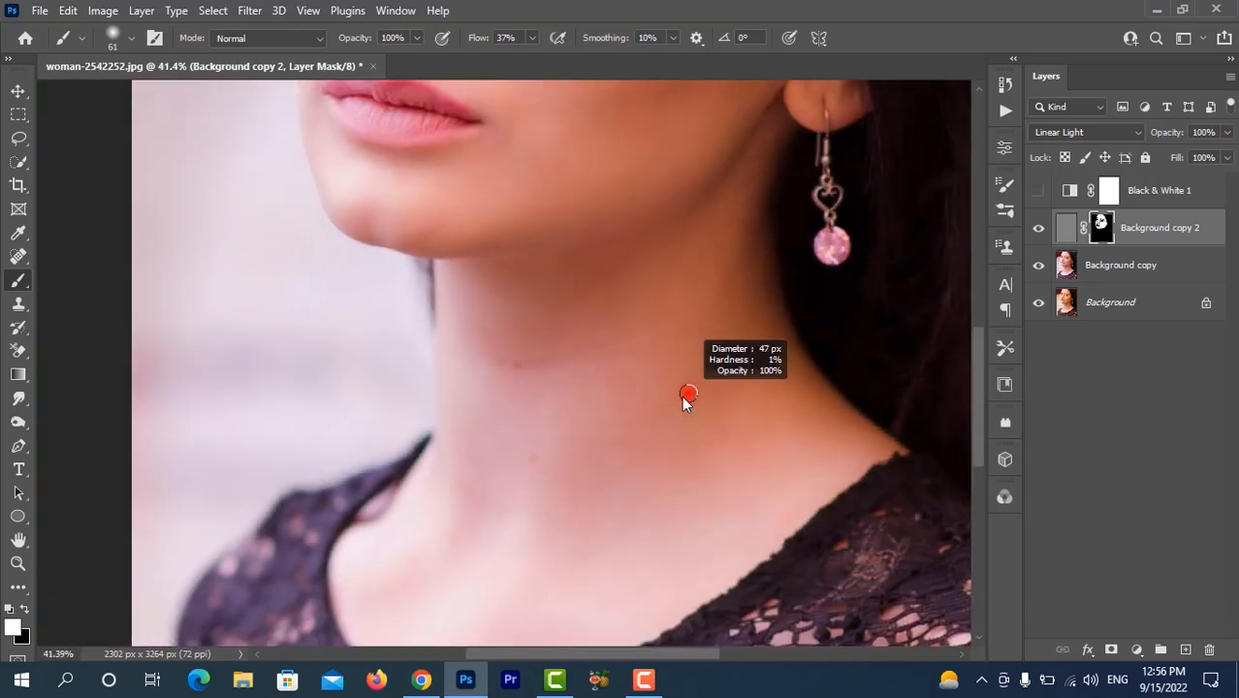
{"action": "left_click_drag", "start_coordinate": [689, 398], "coordinate": [717, 397]}
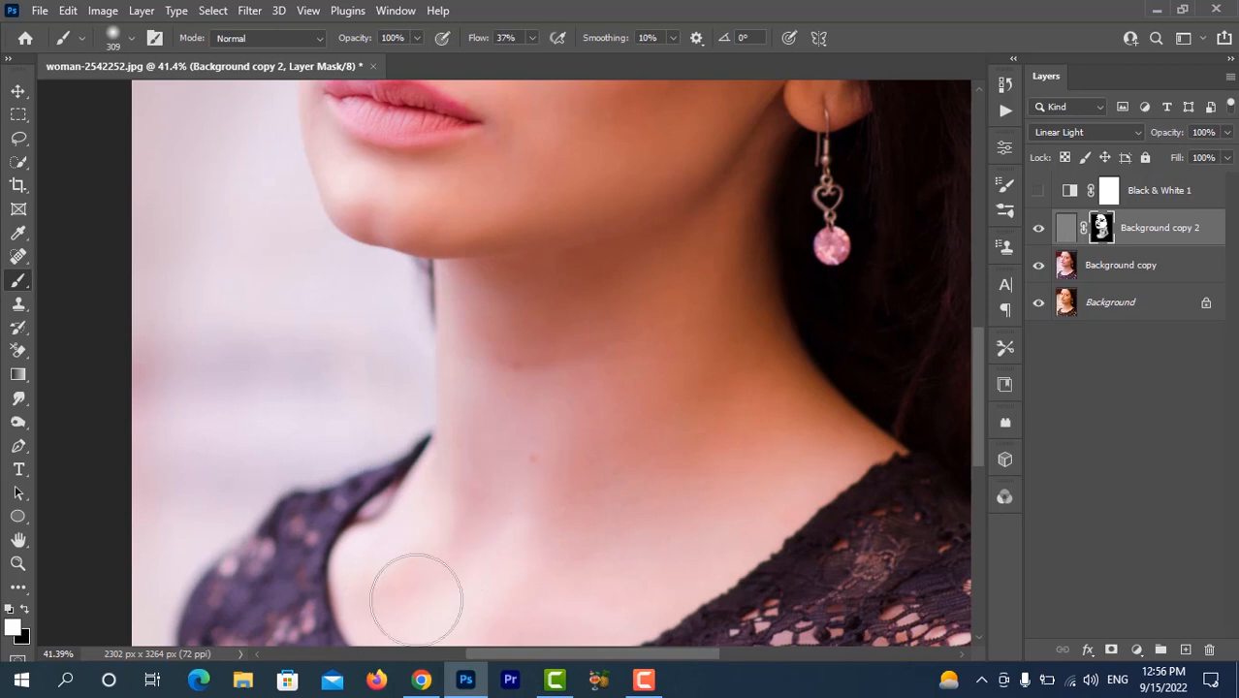
{"action": "scroll", "coordinate": [562, 462], "scroll_direction": "down", "scroll_amount": 3}
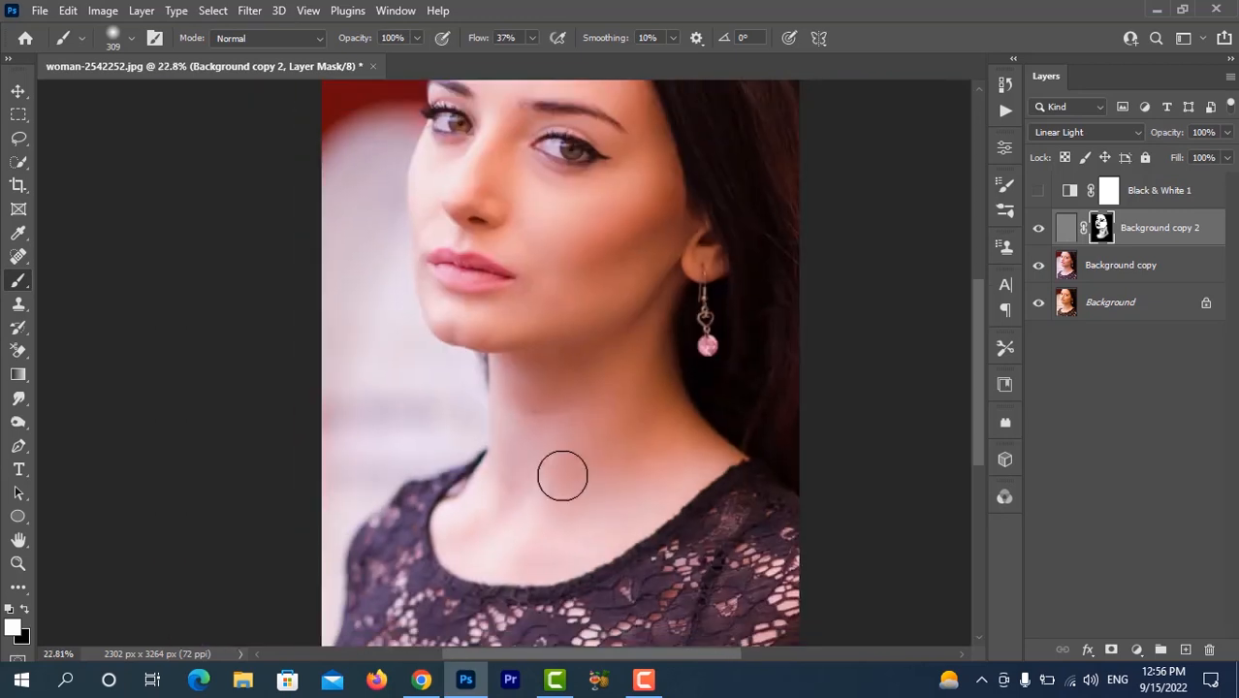
- Compare the retouched portrait with the original by isolating and restoring the Background layer, and examine the smoothed cheek up close
{"action": "scroll", "coordinate": [564, 476], "scroll_direction": "up", "scroll_amount": 2}
{"action": "scroll", "coordinate": [564, 476], "scroll_direction": "up", "scroll_amount": 2}
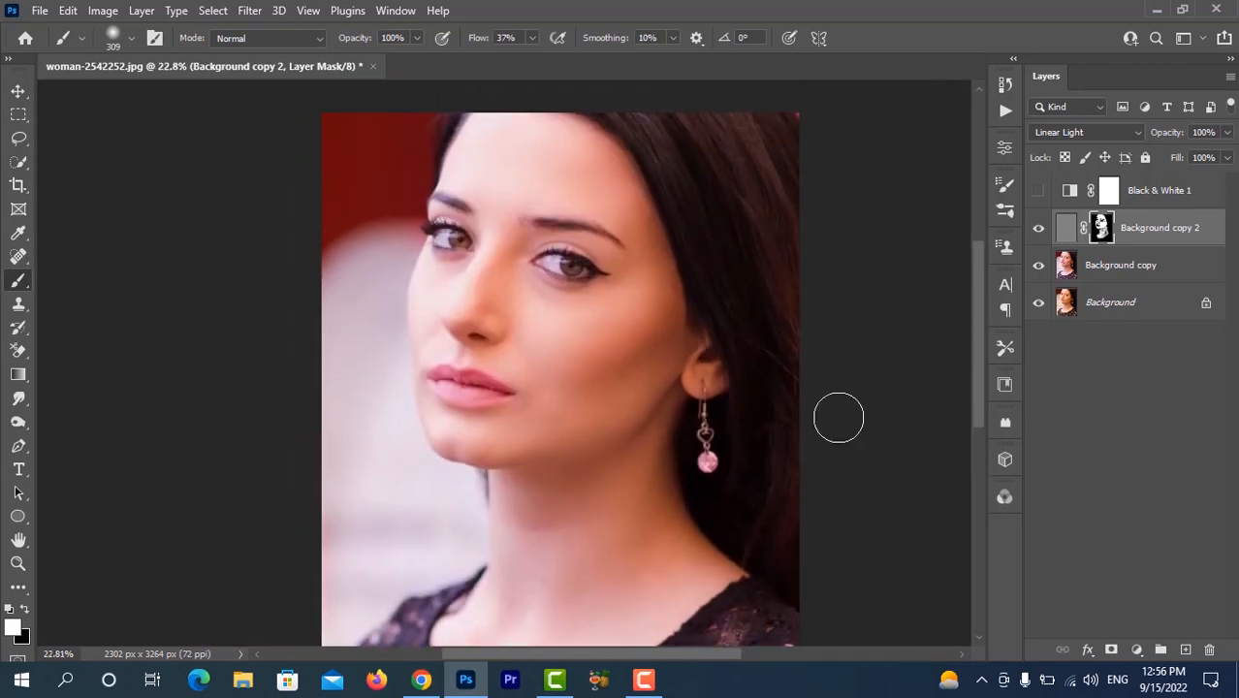
{"action": "left_click", "coordinate": [1038, 306], "text": "alt"}
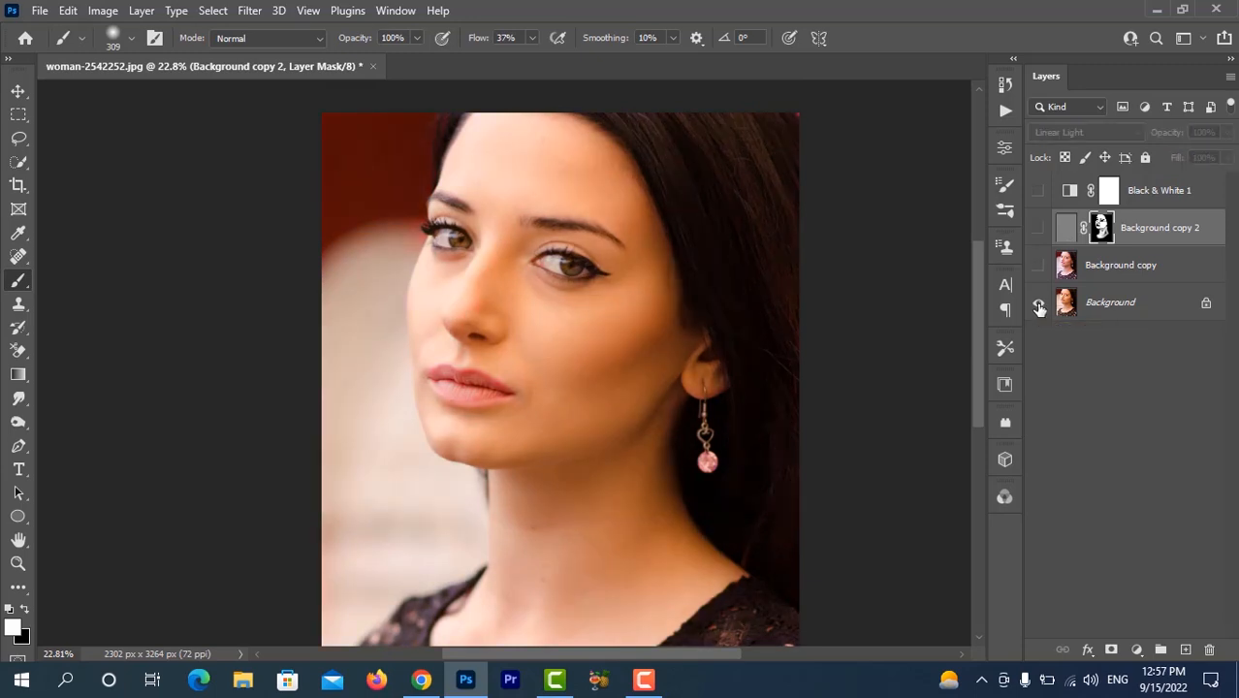
{"action": "left_click", "coordinate": [1039, 306], "text": "alt"}
{"action": "left_click", "coordinate": [1038, 306], "text": "alt"}
{"action": "left_click", "coordinate": [1039, 306], "text": "alt"}
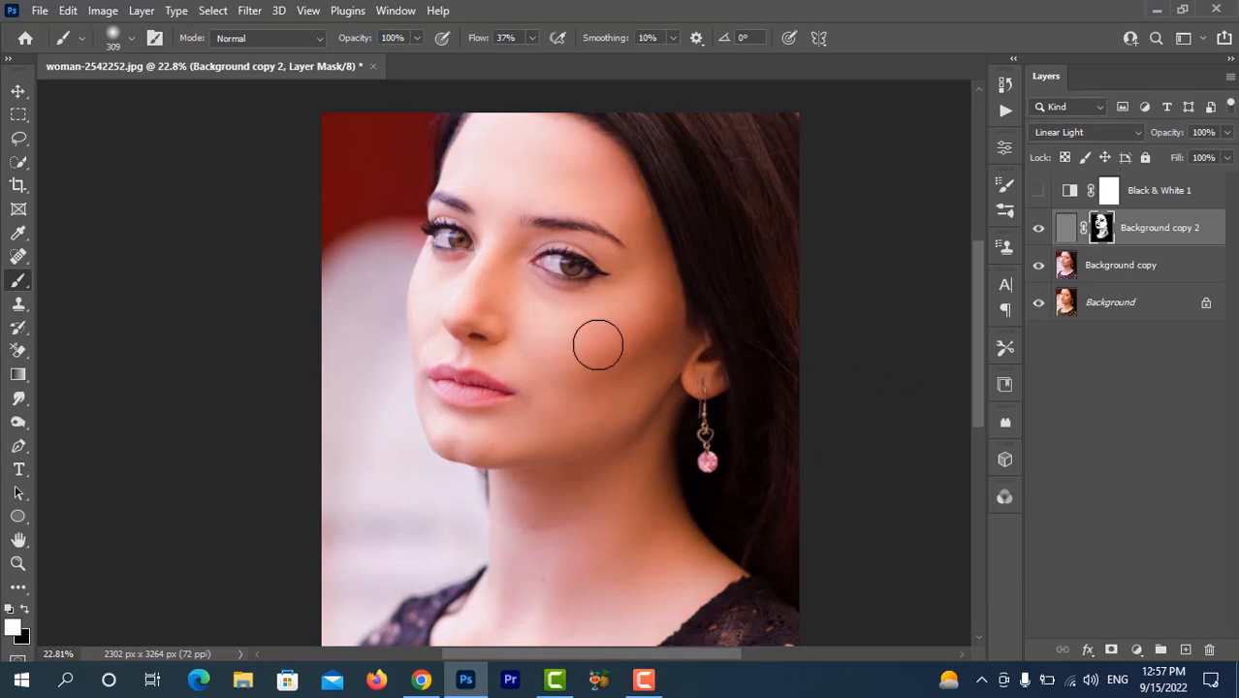
{"action": "scroll", "coordinate": [609, 333], "scroll_direction": "up", "scroll_amount": 5}
{"action": "scroll", "coordinate": [609, 337], "scroll_direction": "down", "scroll_amount": 2}
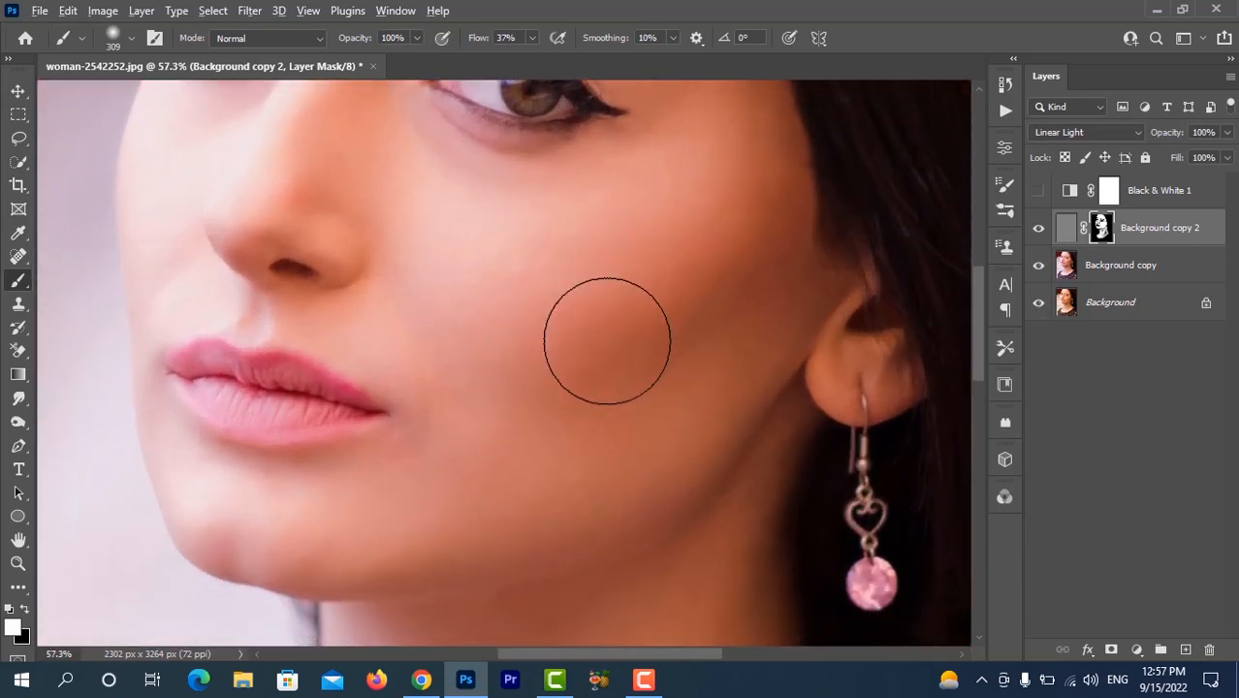
{"action": "scroll", "coordinate": [607, 340], "scroll_direction": "down", "scroll_amount": 3}
{"action": "scroll", "coordinate": [612, 334], "scroll_direction": "down", "scroll_amount": 2}
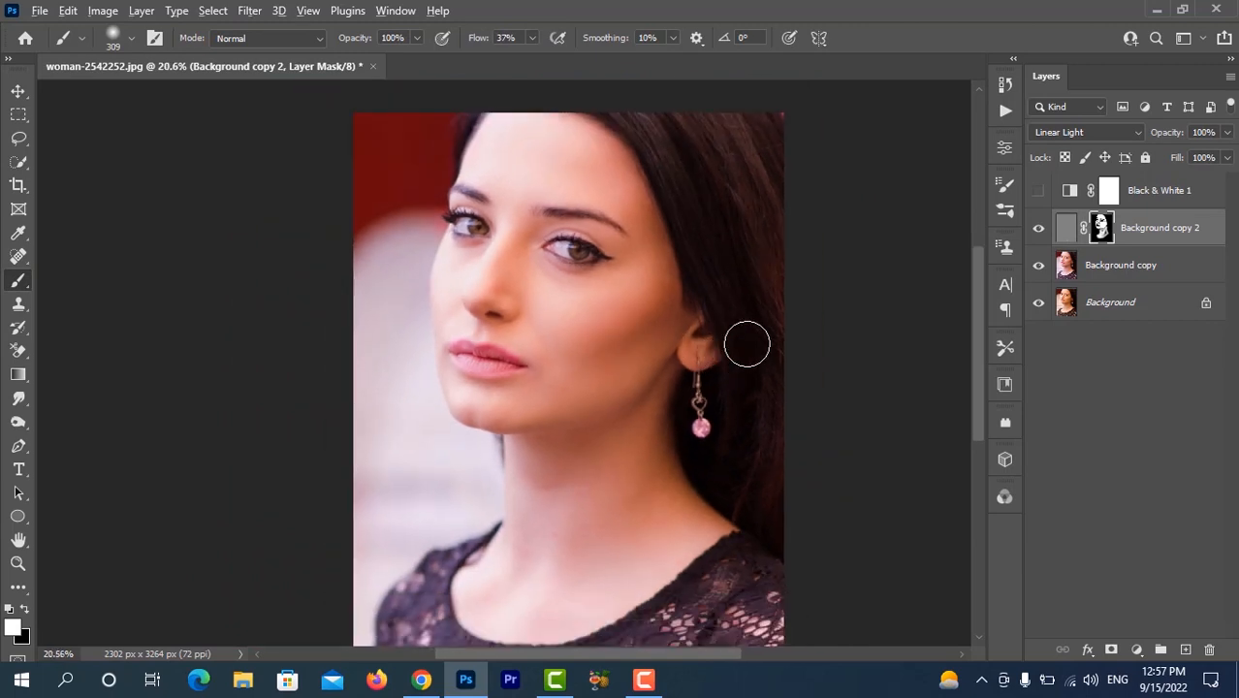
- Stamp all visible layers into a new layer and apply the Texturizer filter to it with the Sandstone texture and 76% scaling
{"action": "key", "text": "ctrl+shift+alt+e"}
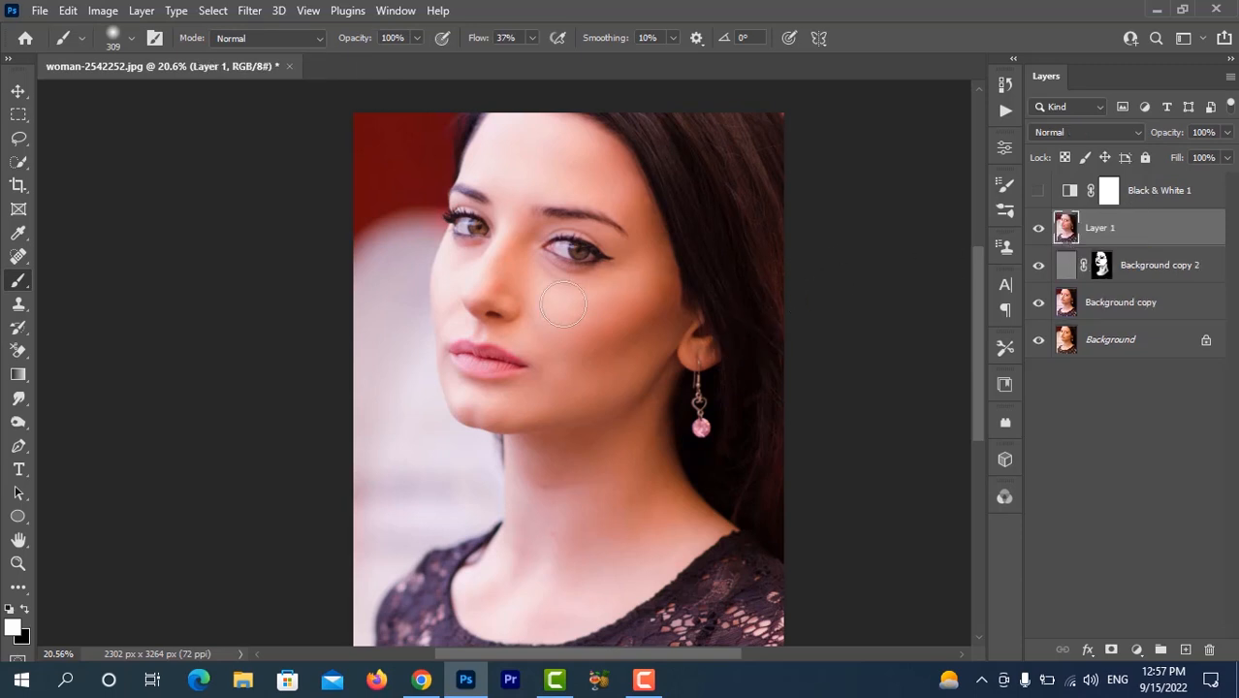
{"action": "left_click", "coordinate": [249, 10]}
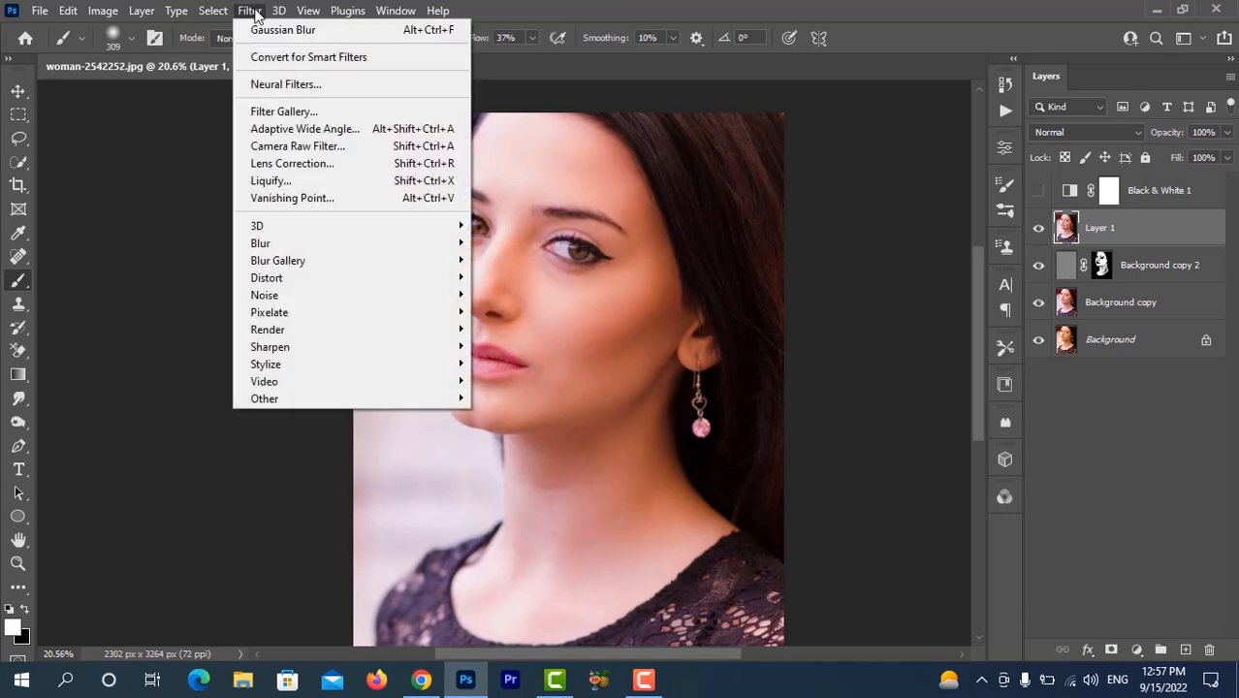
{"action": "left_click", "coordinate": [340, 113]}
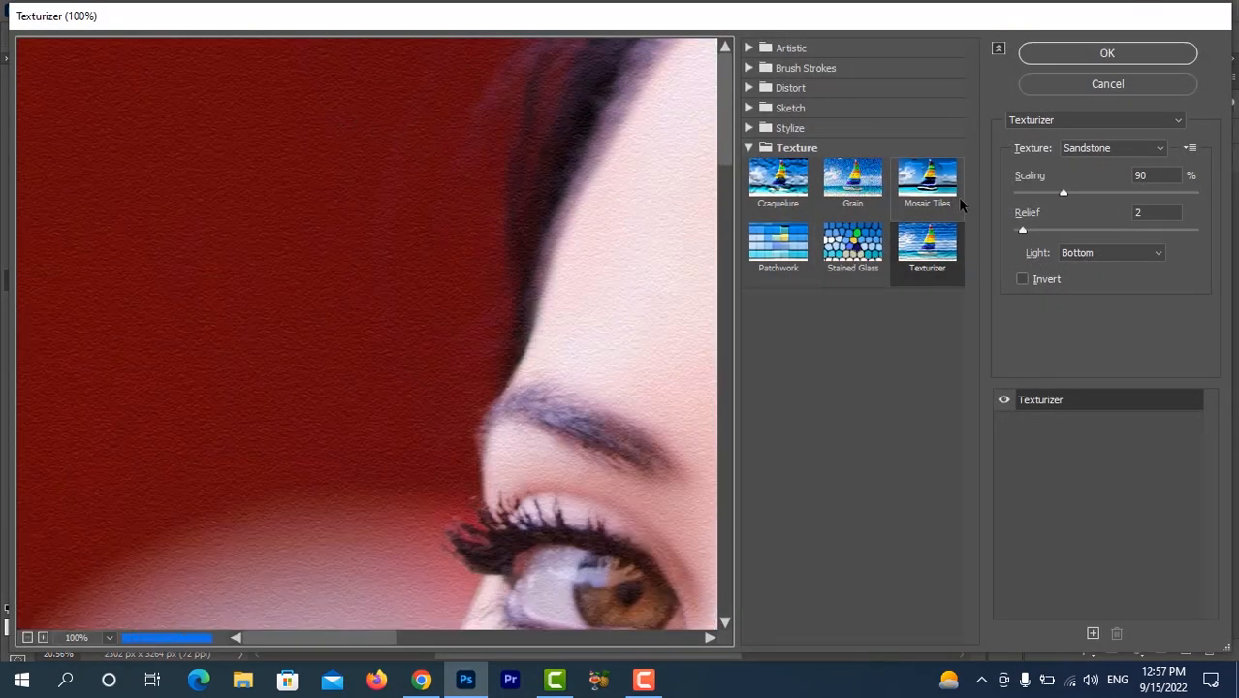
{"action": "left_click", "coordinate": [1064, 194]}
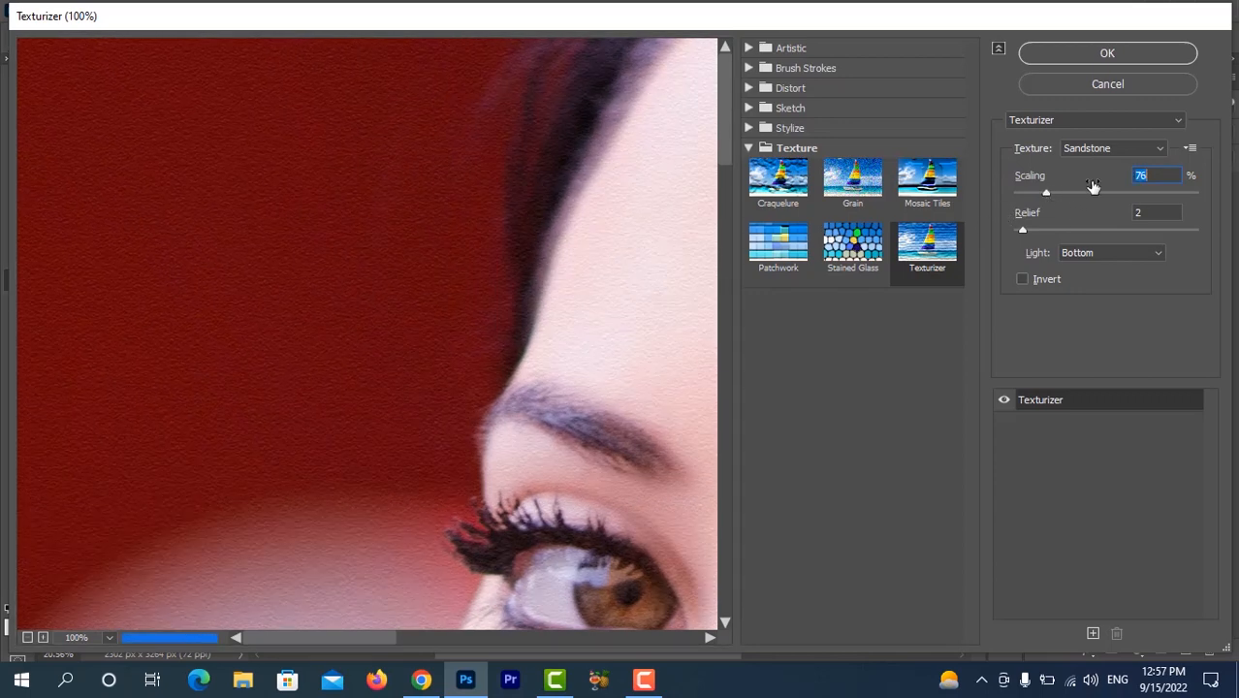
{"action": "left_click", "coordinate": [1107, 53]}
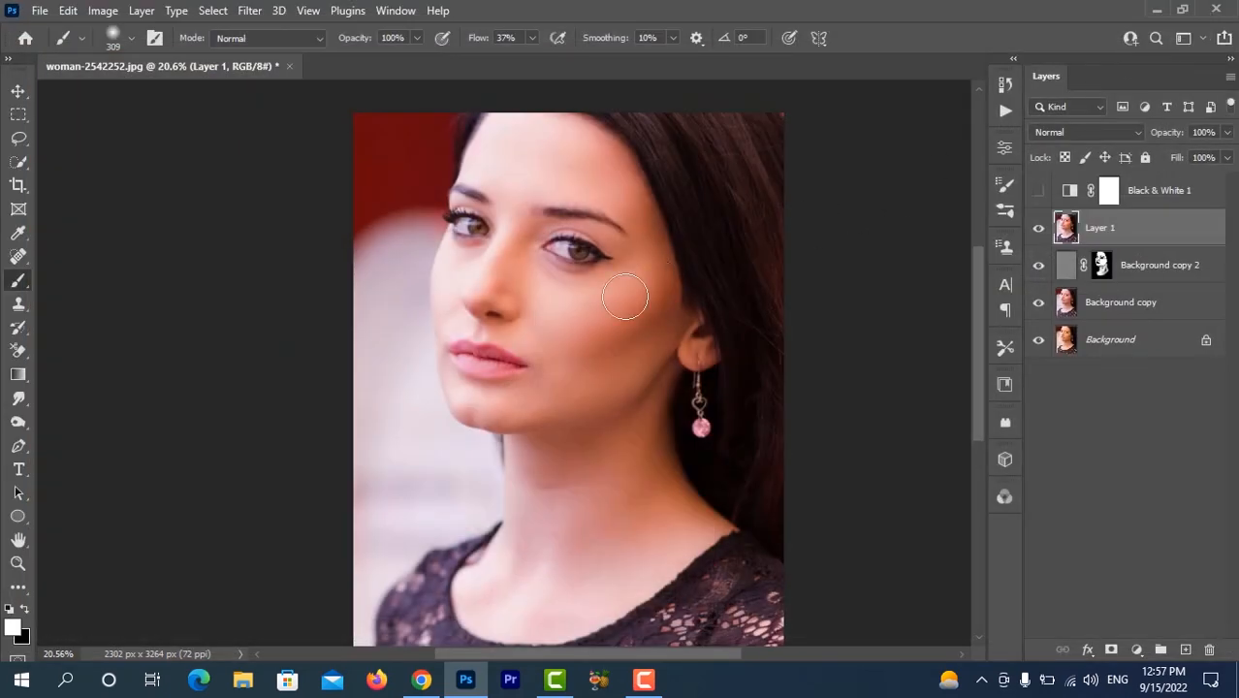
- Check the skin texture on the cheek and add a black layer mask to Layer 1 that hides the whole texture effect
{"action": "scroll", "coordinate": [672, 326], "scroll_direction": "up", "scroll_amount": 8}
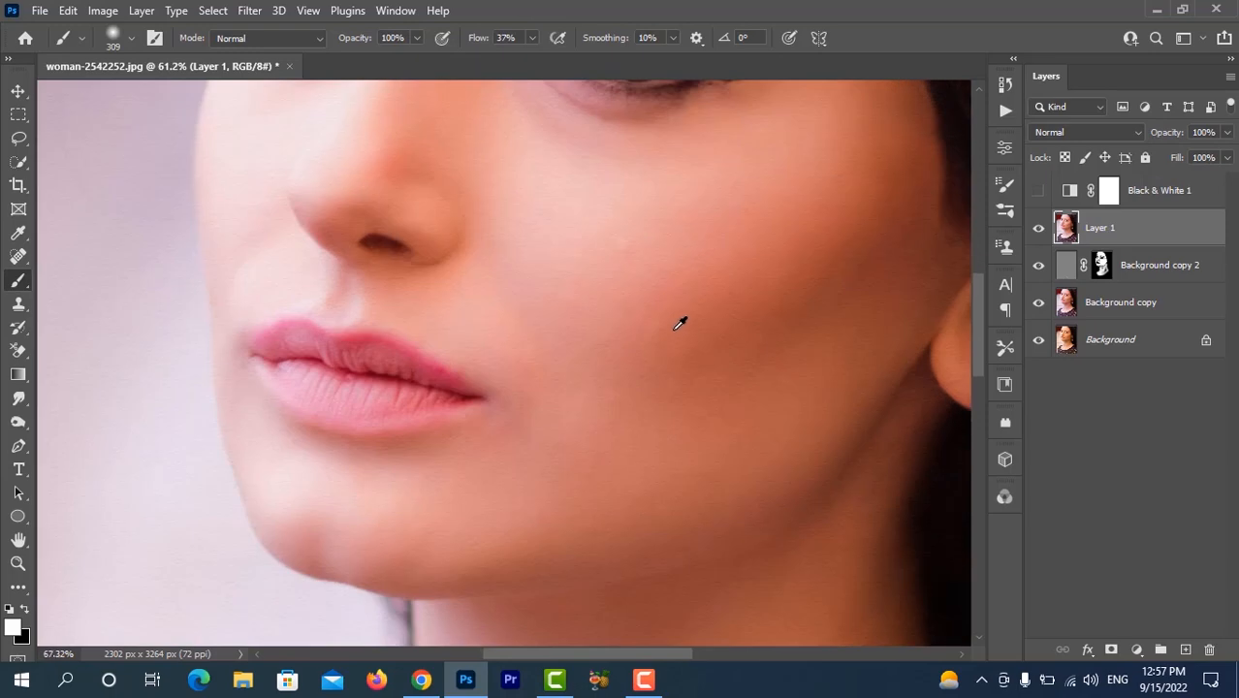
{"action": "scroll", "coordinate": [714, 343], "scroll_direction": "down", "scroll_amount": 3}
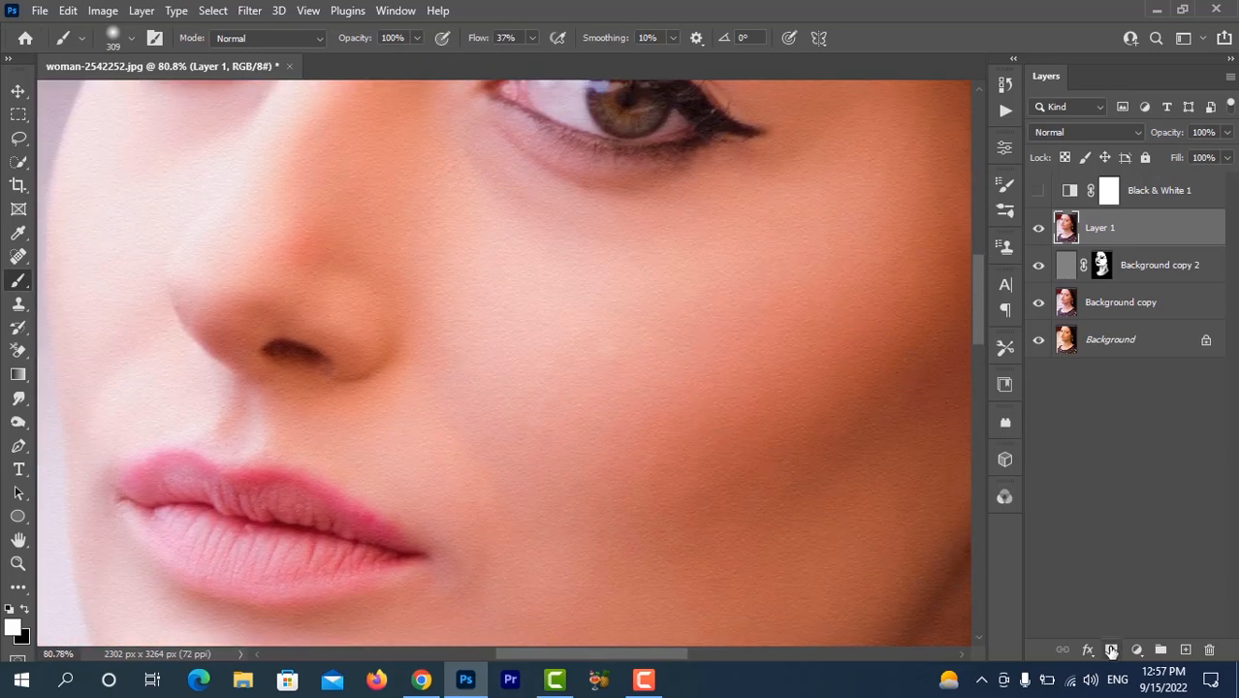
{"action": "left_click", "coordinate": [1111, 650], "text": "alt"}
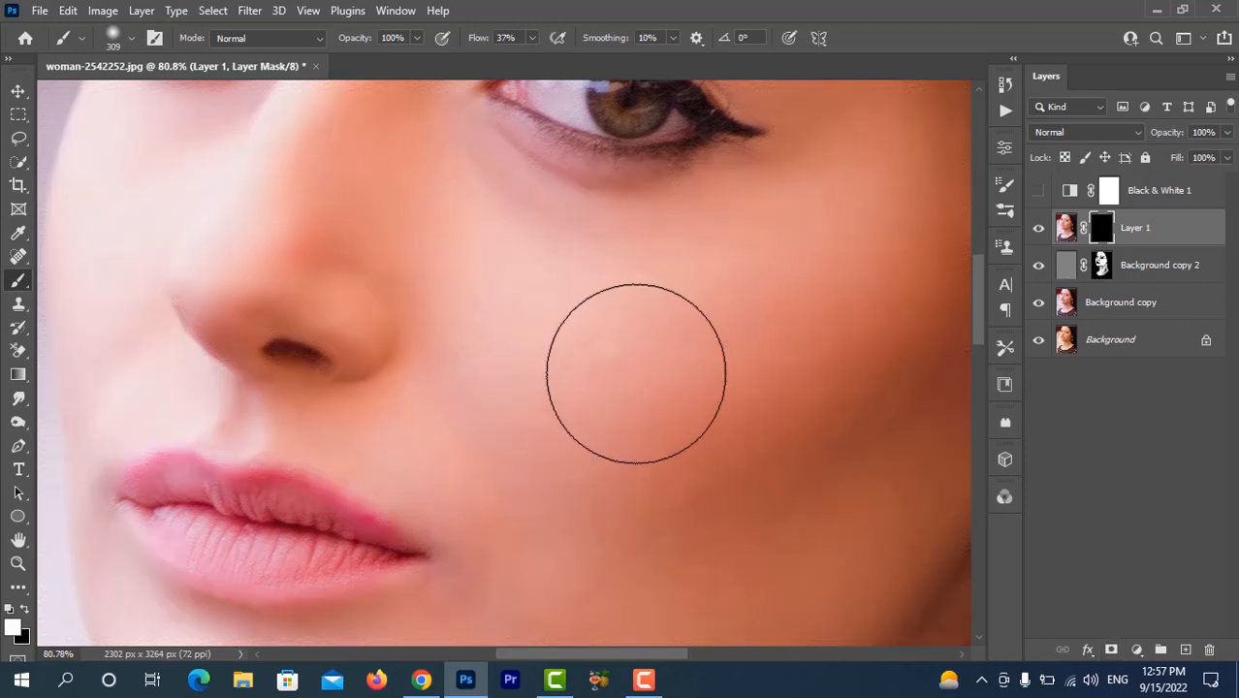
- Set the brush flow to 25% and paint white on the Layer 1 mask over the cheek with the 309 px brush
{"action": "scroll", "coordinate": [645, 366], "scroll_direction": "down", "scroll_amount": 2}
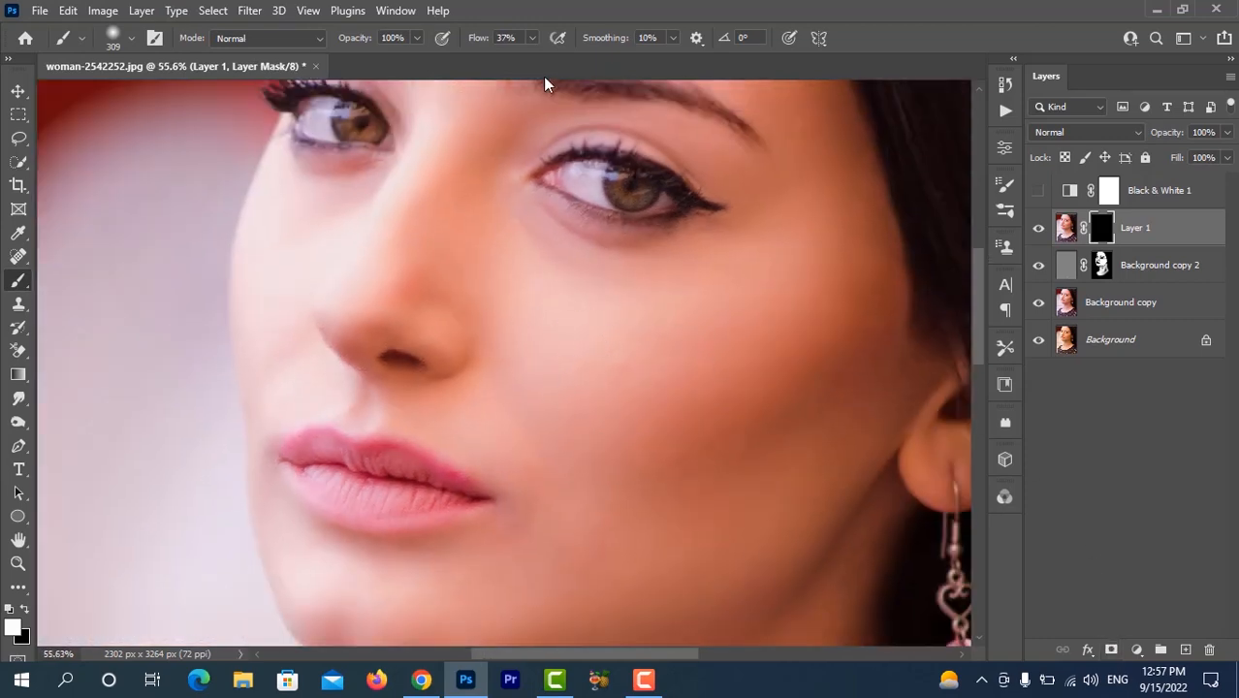
{"action": "left_click", "coordinate": [532, 38]}
{"action": "left_click", "coordinate": [520, 40]}
{"action": "type", "text": "25"}
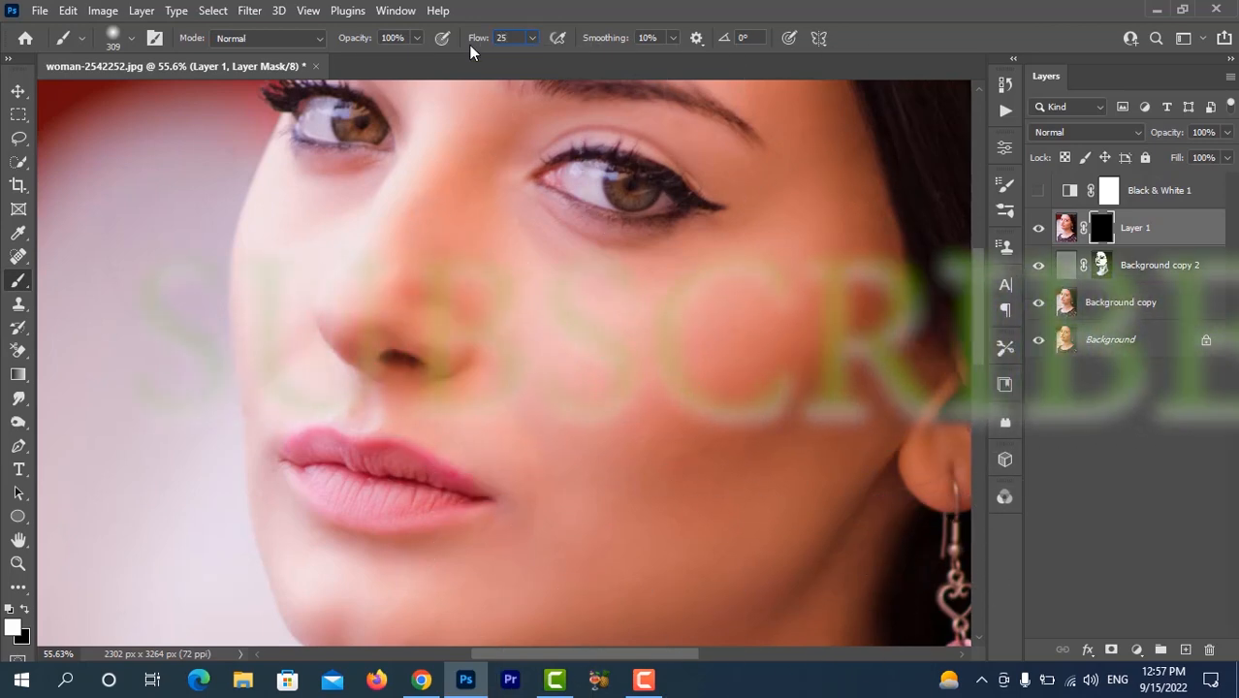
{"action": "key", "text": "Return"}
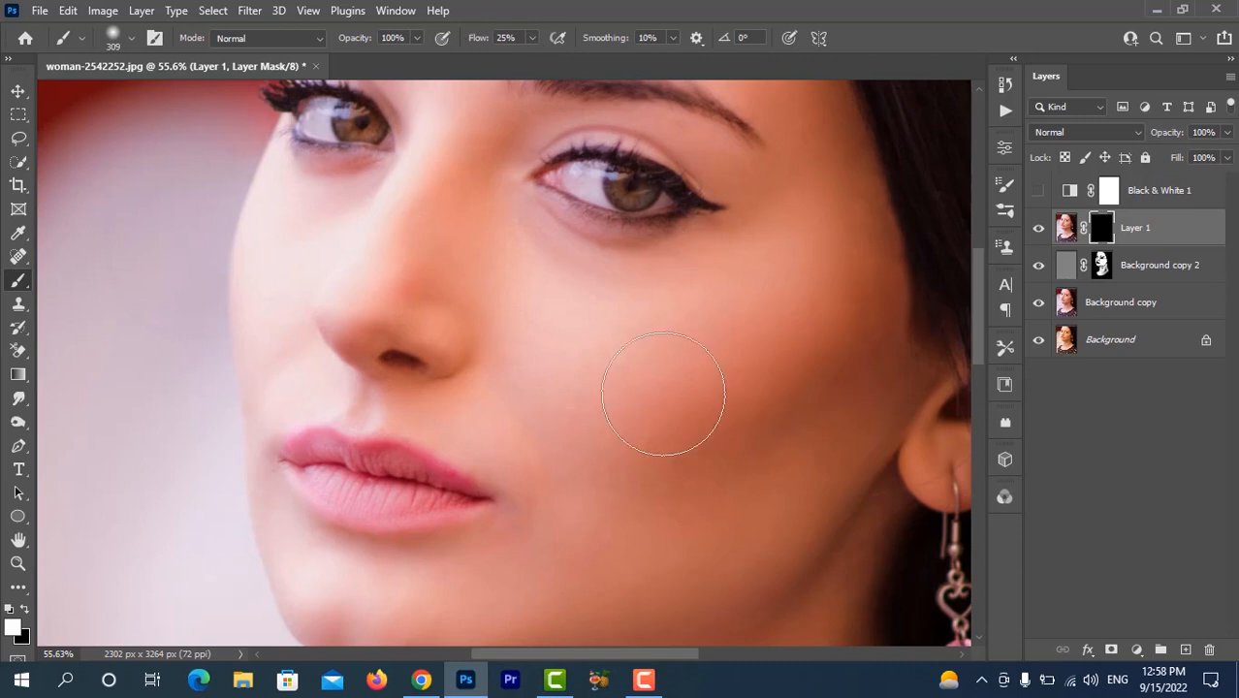
{"action": "mouse_move", "coordinate": [663, 393]}
{"action": "left_mouse_down"}
{"action": "mouse_move", "coordinate": [612, 347]}
{"action": "mouse_move", "coordinate": [697, 347]}
{"action": "mouse_move", "coordinate": [771, 313]}
{"action": "mouse_move", "coordinate": [597, 354]}
{"action": "mouse_move", "coordinate": [638, 391]}
{"action": "mouse_move", "coordinate": [661, 368]}
{"action": "left_mouse_up"}
{"action": "scroll", "coordinate": [668, 361], "scroll_direction": "up", "scroll_amount": 3}
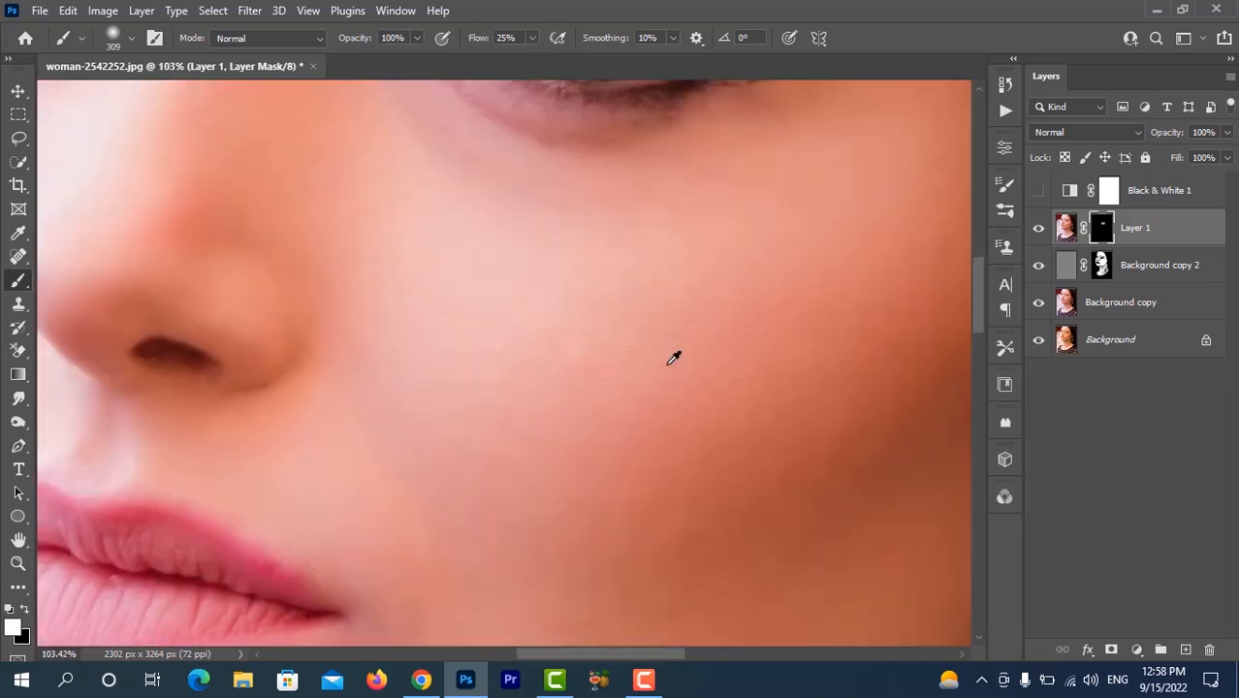
- Paint white on the Layer 1 mask over the lower cheek, jaw and chin with the 309 px brush
{"action": "scroll", "coordinate": [673, 361], "scroll_direction": "up", "scroll_amount": 2}
{"action": "scroll", "coordinate": [672, 388], "scroll_direction": "down", "scroll_amount": 1}
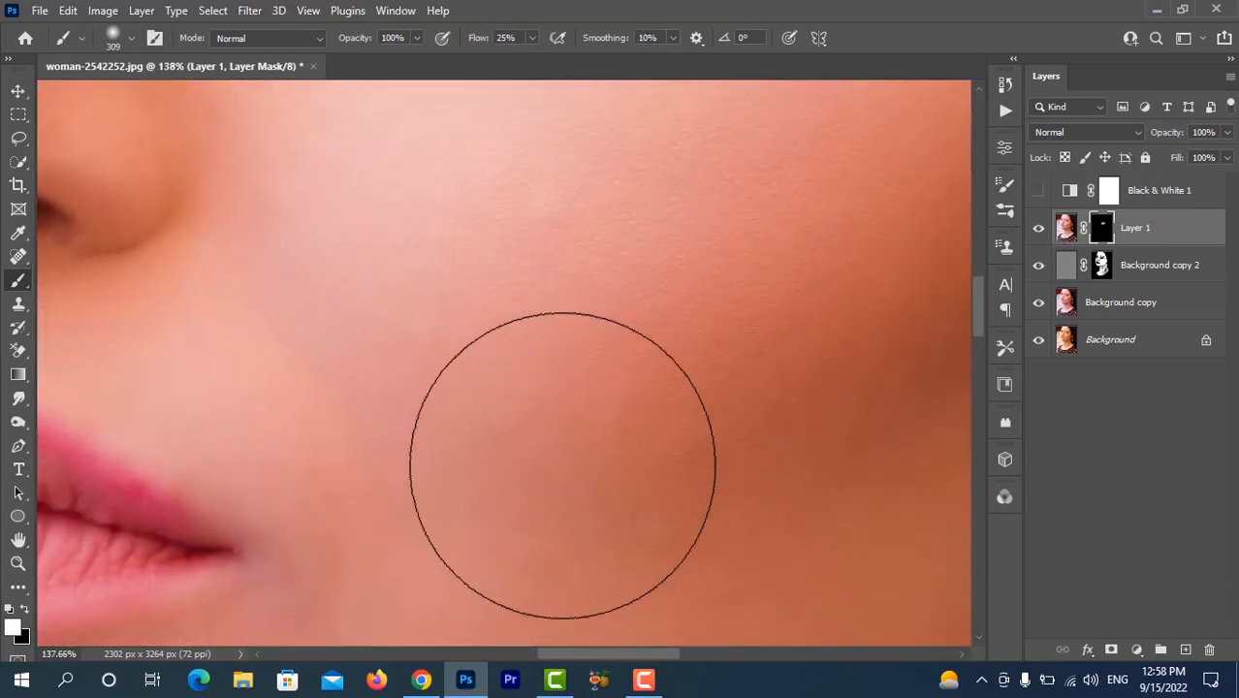
{"action": "scroll", "coordinate": [678, 299], "scroll_direction": "down", "scroll_amount": 3}
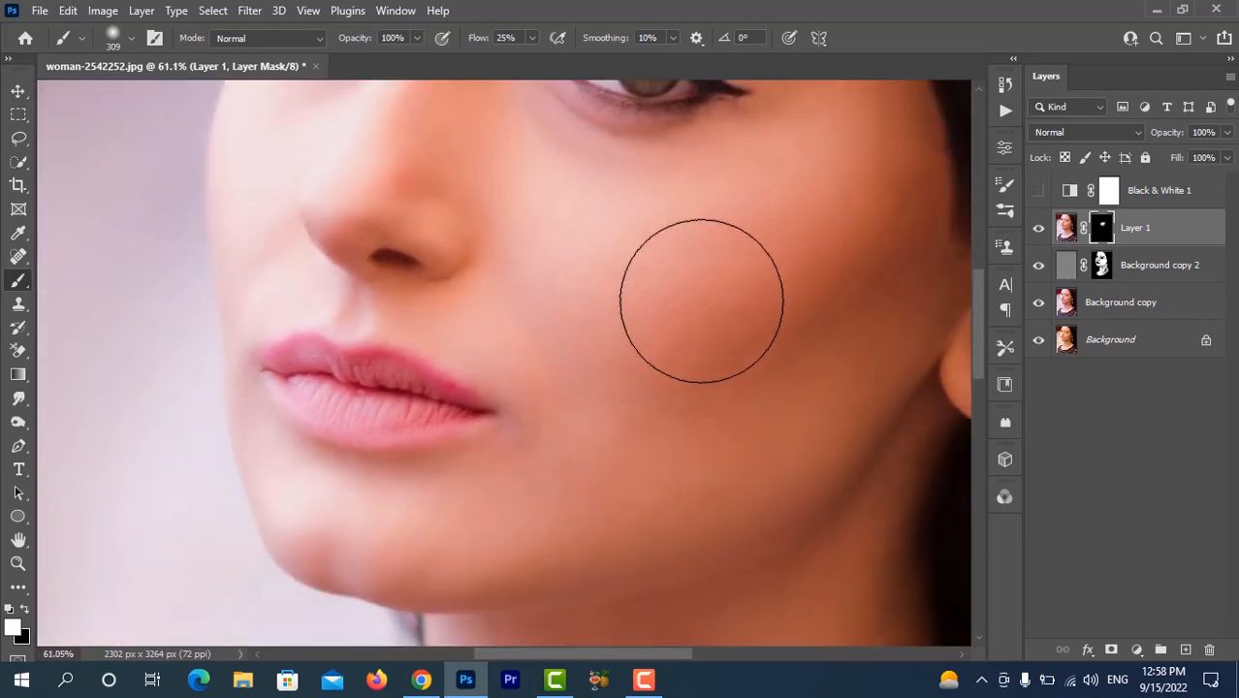
{"action": "mouse_move", "coordinate": [701, 301]}
{"action": "left_mouse_down"}
{"action": "mouse_move", "coordinate": [622, 241]}
{"action": "mouse_move", "coordinate": [826, 146]}
{"action": "mouse_move", "coordinate": [866, 157]}
{"action": "mouse_move", "coordinate": [727, 392]}
{"action": "mouse_move", "coordinate": [644, 439]}
{"action": "mouse_move", "coordinate": [808, 376]}
{"action": "mouse_move", "coordinate": [732, 459]}
{"action": "mouse_move", "coordinate": [589, 503]}
{"action": "mouse_move", "coordinate": [627, 420]}
{"action": "mouse_move", "coordinate": [836, 254]}
{"action": "mouse_move", "coordinate": [630, 293]}
{"action": "mouse_move", "coordinate": [583, 350]}
{"action": "mouse_move", "coordinate": [535, 473]}
{"action": "mouse_move", "coordinate": [446, 538]}
{"action": "left_mouse_up"}
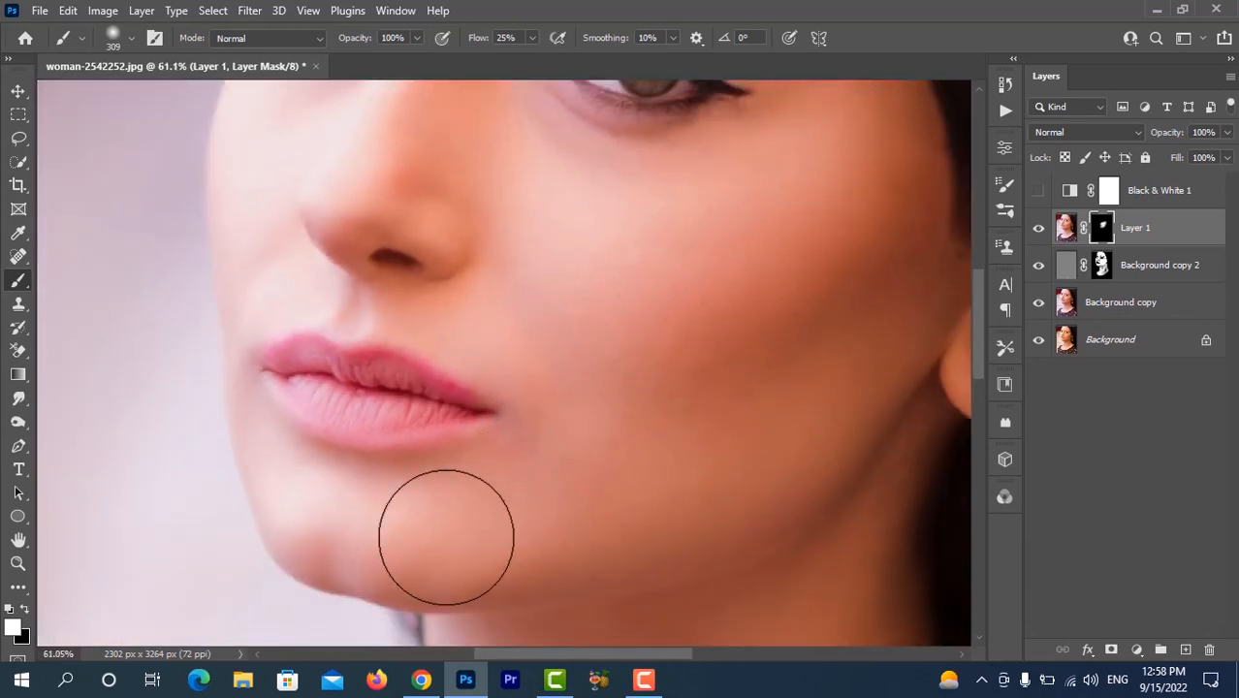
- Paint white on the Layer 1 mask over the nose with a 126 px brush and over the forehead with a 218 px brush
{"action": "scroll", "coordinate": [516, 443], "scroll_direction": "up", "scroll_amount": 4}
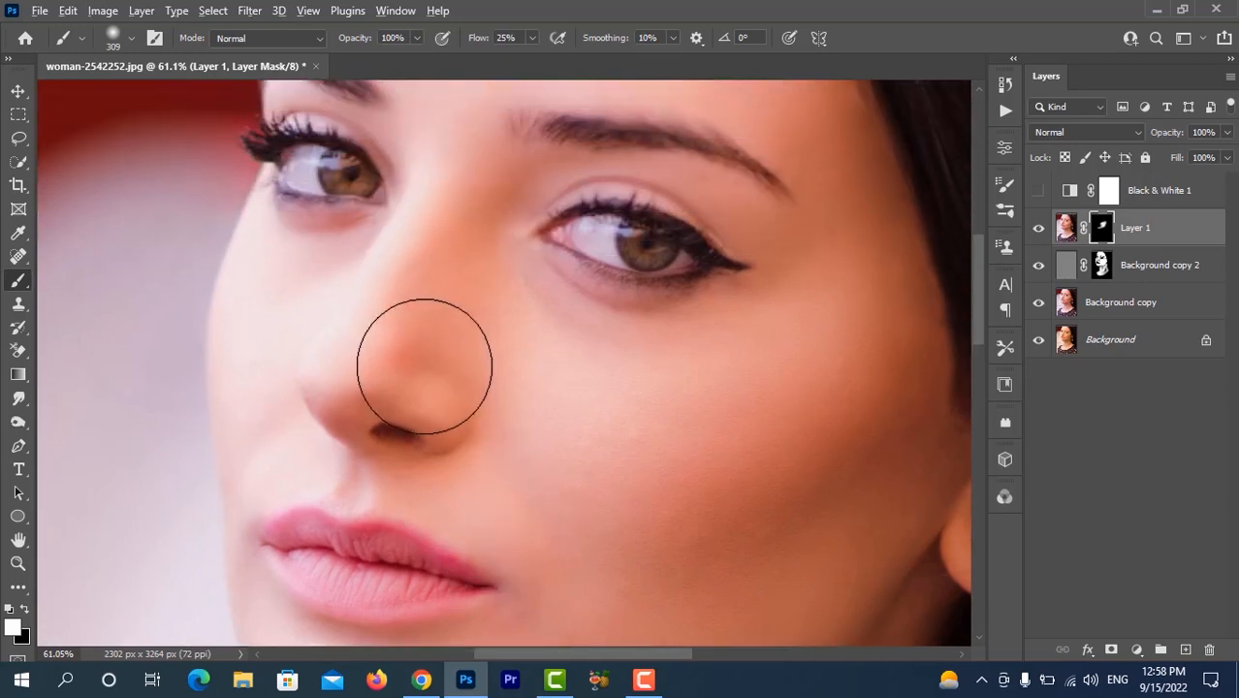
{"action": "left_click_drag", "start_coordinate": [425, 366], "coordinate": [372, 362]}
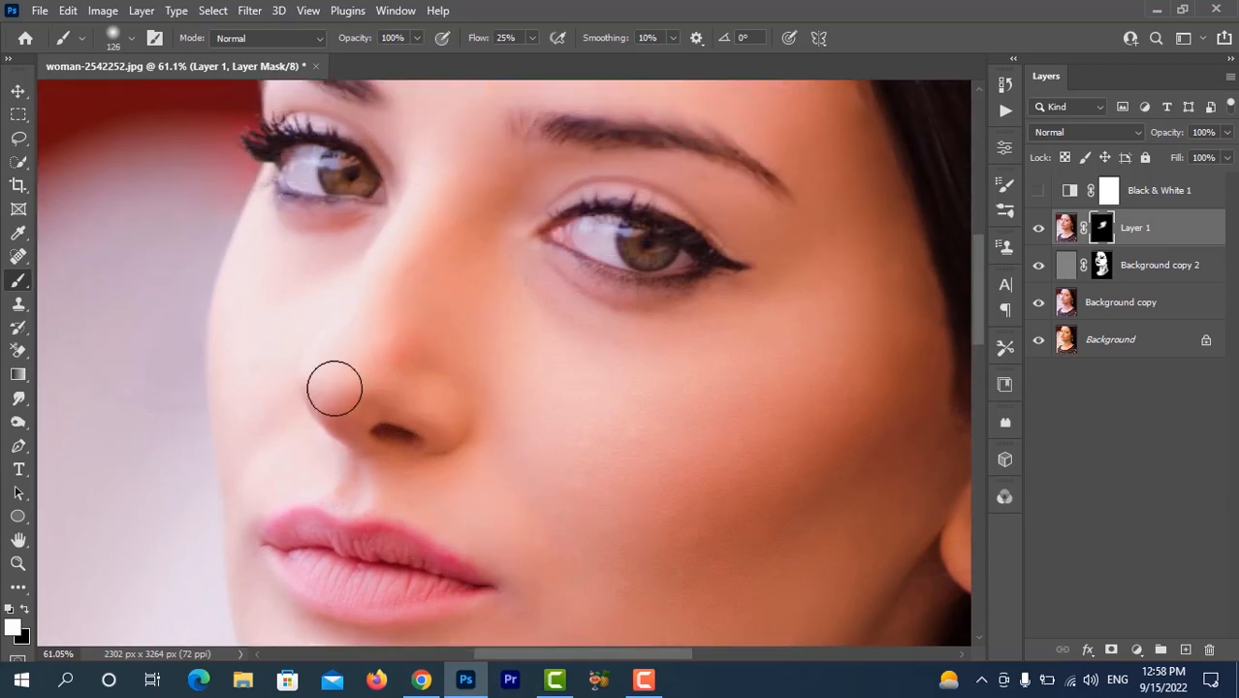
{"action": "scroll", "coordinate": [390, 272], "scroll_direction": "up", "scroll_amount": 4}
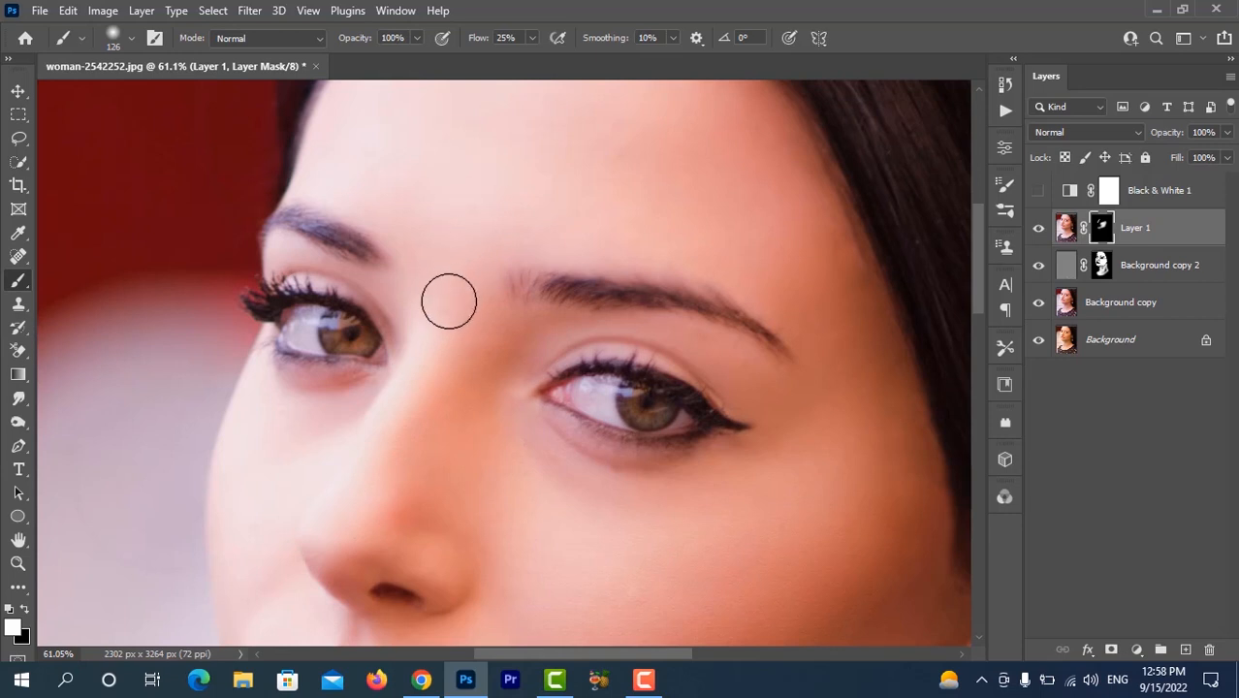
{"action": "scroll", "coordinate": [536, 202], "scroll_direction": "up", "scroll_amount": 2}
{"action": "left_click_drag", "start_coordinate": [495, 216], "coordinate": [514, 223]}
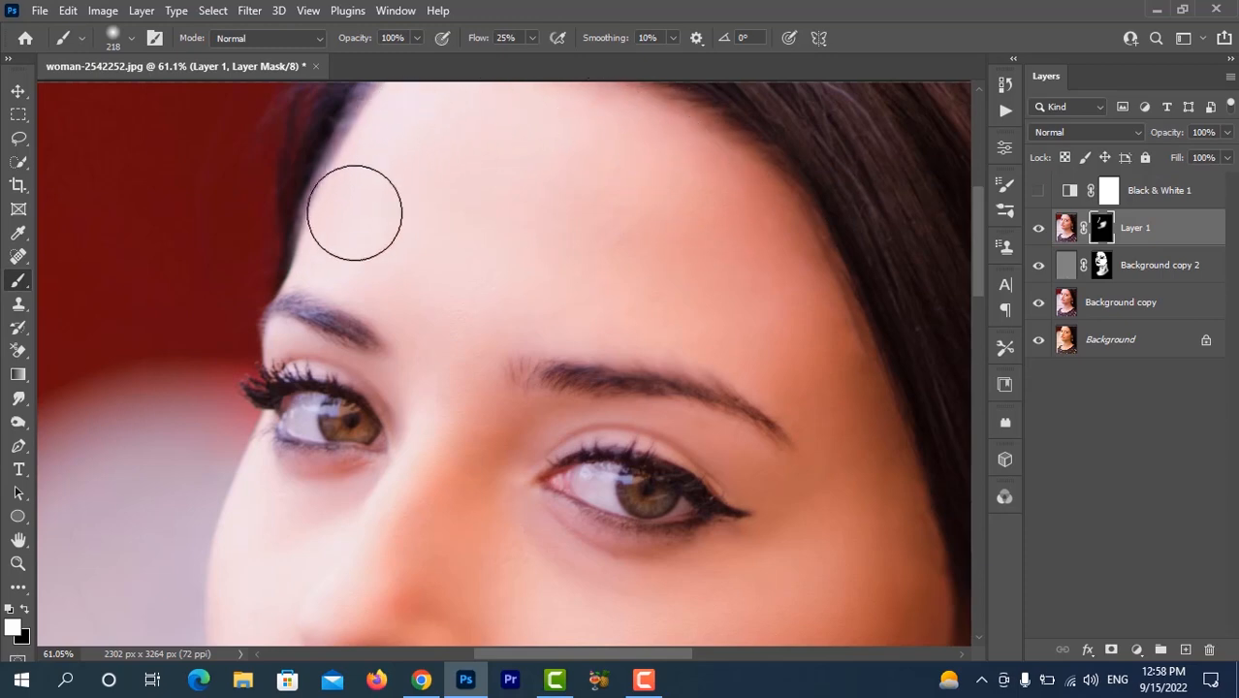
{"action": "left_click_drag", "start_coordinate": [556, 185], "coordinate": [614, 158]}
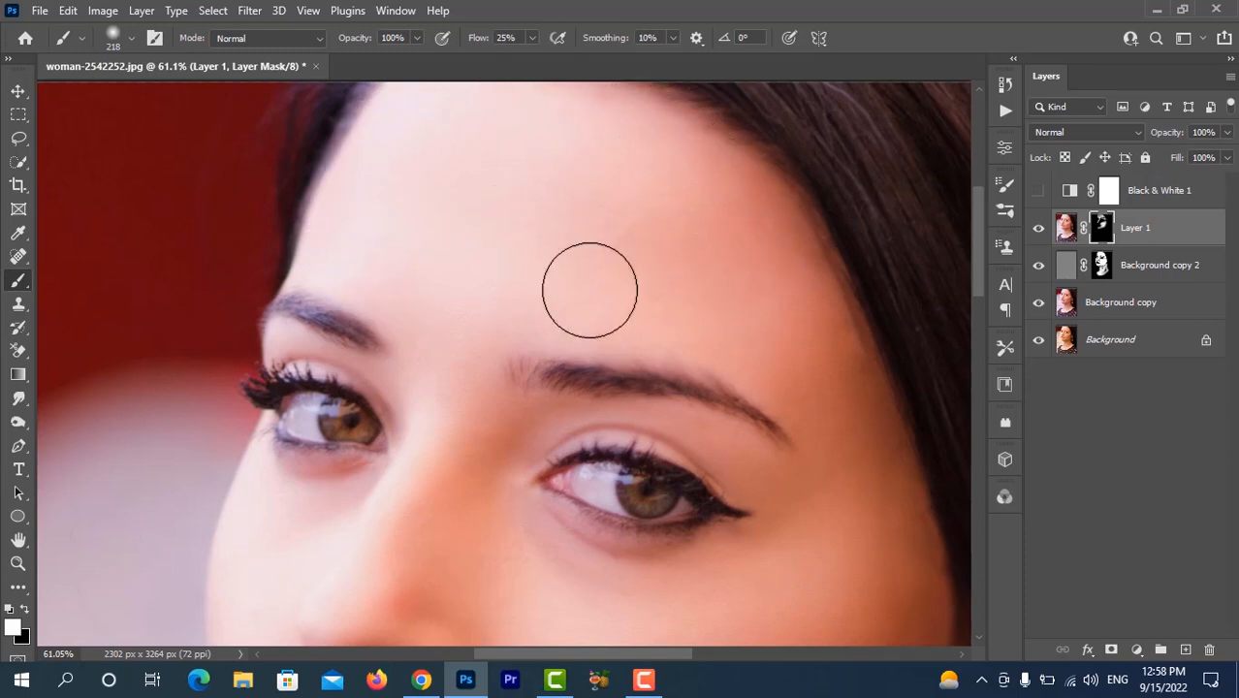
- Examine the restored skin texture on the forehead, cheek and jaw, both up close and across the whole face
{"action": "scroll", "coordinate": [557, 211], "scroll_direction": "up", "scroll_amount": 2}
{"action": "scroll", "coordinate": [560, 213], "scroll_direction": "down", "scroll_amount": 3}
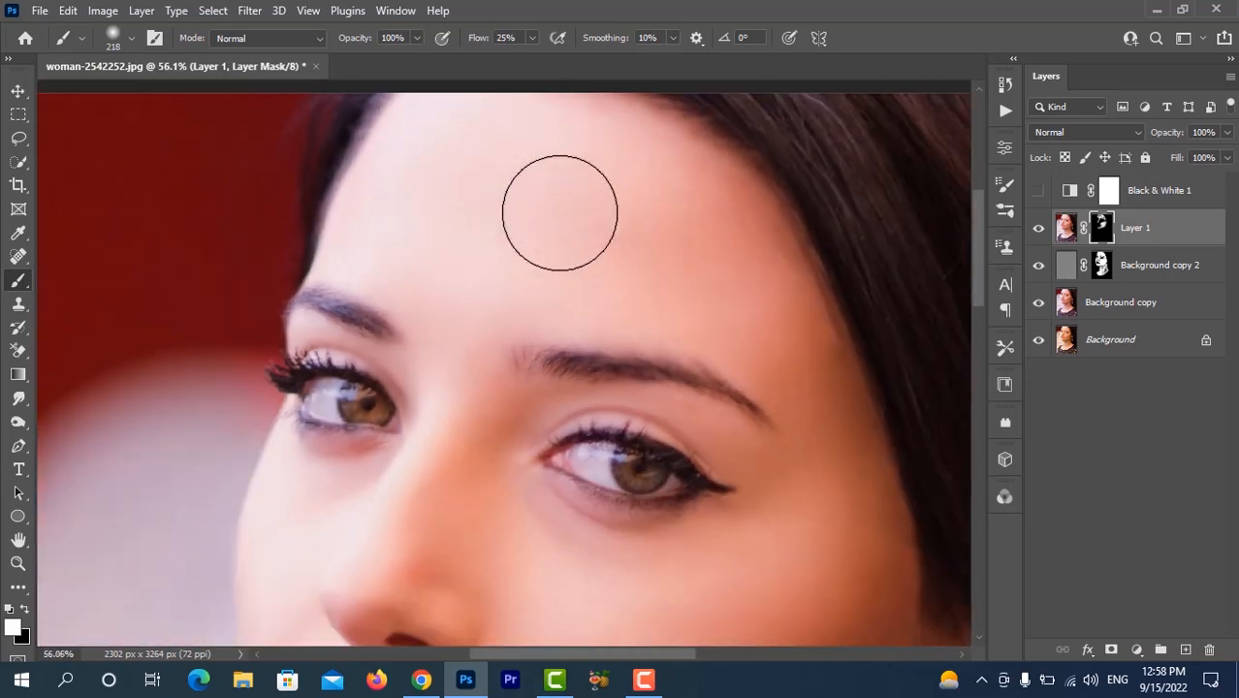
{"action": "scroll", "coordinate": [559, 212], "scroll_direction": "down", "scroll_amount": 3}
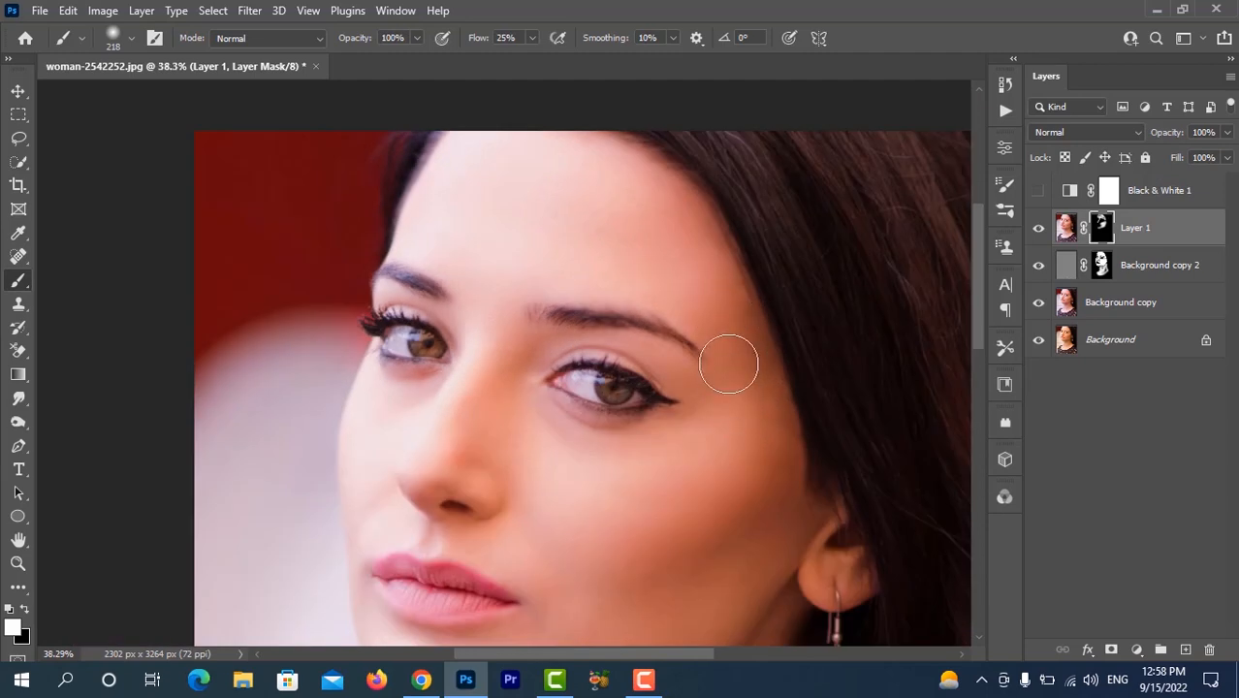
{"action": "scroll", "coordinate": [728, 363], "scroll_direction": "down", "scroll_amount": 5}
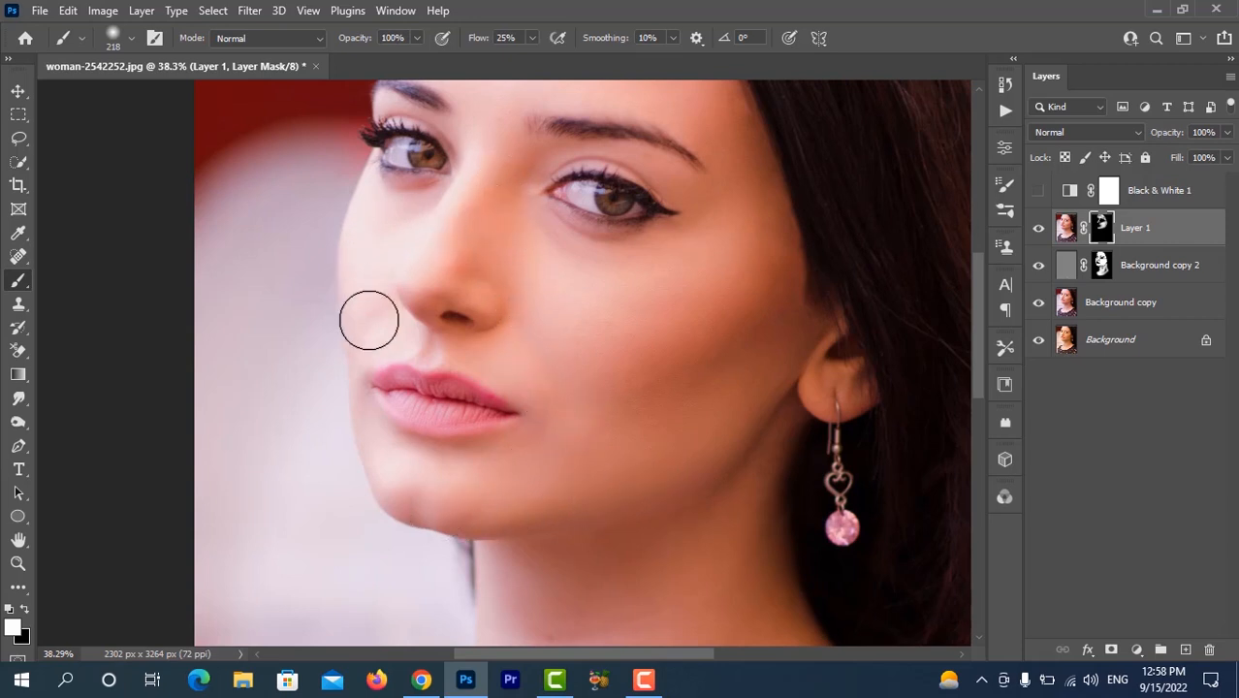
{"action": "scroll", "coordinate": [678, 317], "scroll_direction": "up", "scroll_amount": 5}
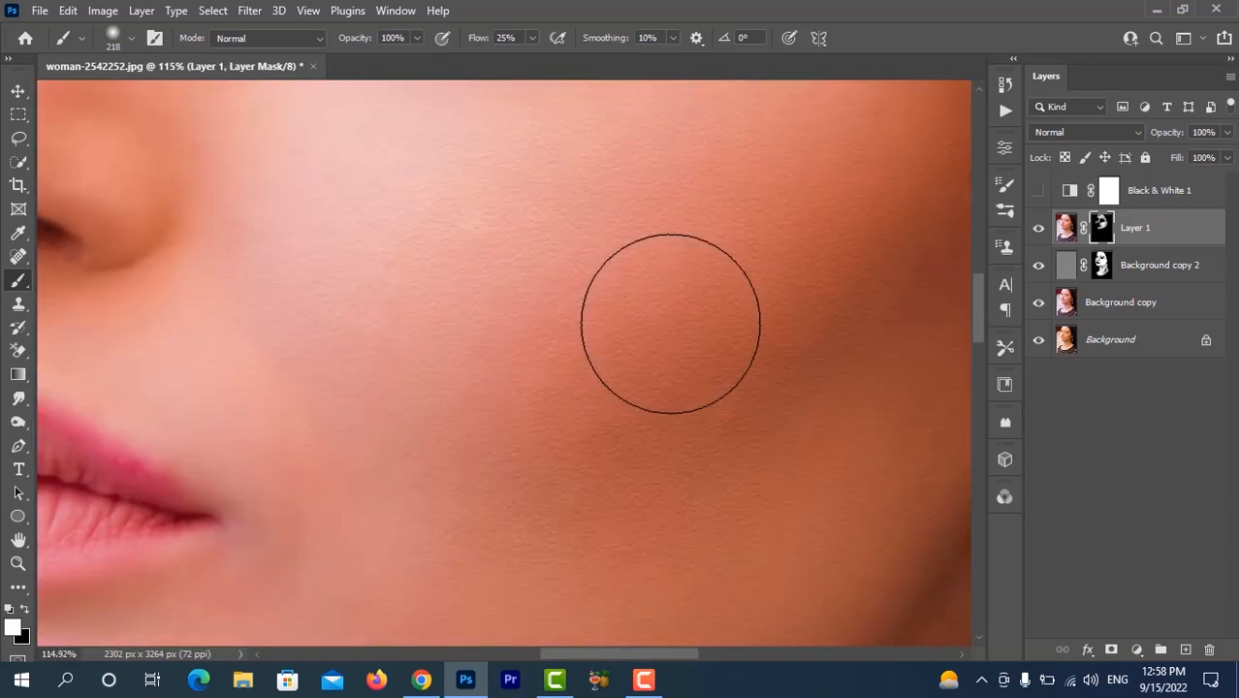
{"action": "scroll", "coordinate": [669, 322], "scroll_direction": "down", "scroll_amount": 4}
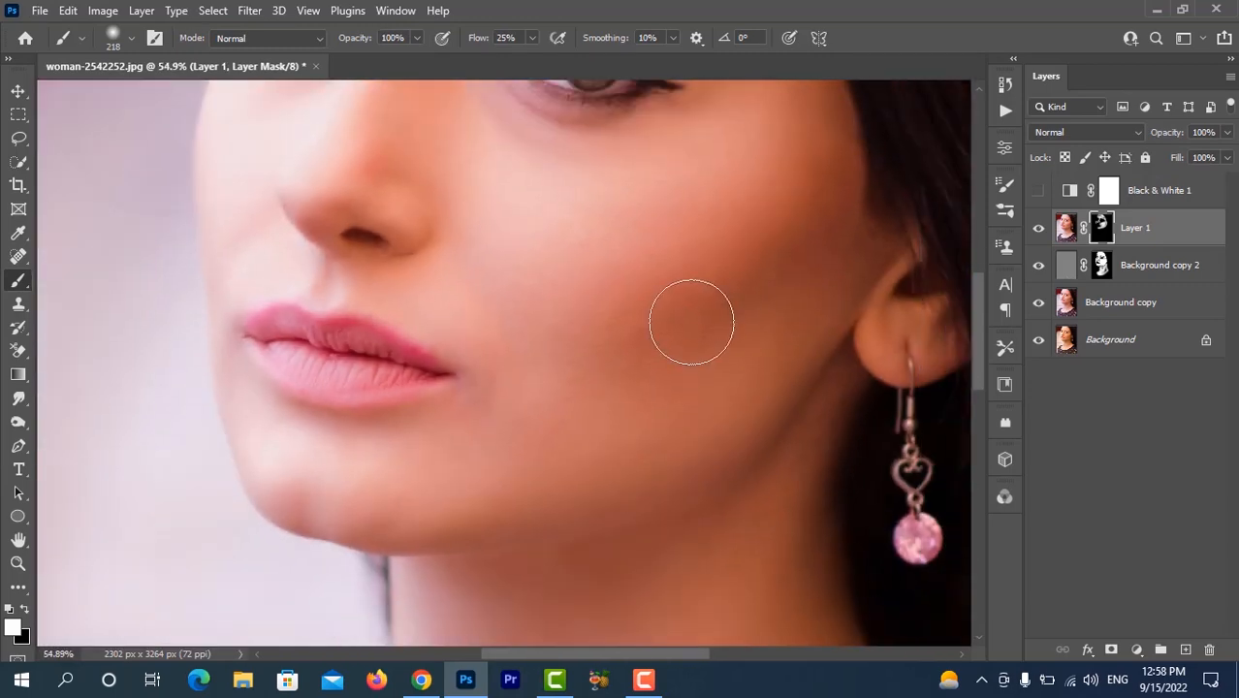
{"action": "scroll", "coordinate": [692, 322], "scroll_direction": "up", "scroll_amount": 3}
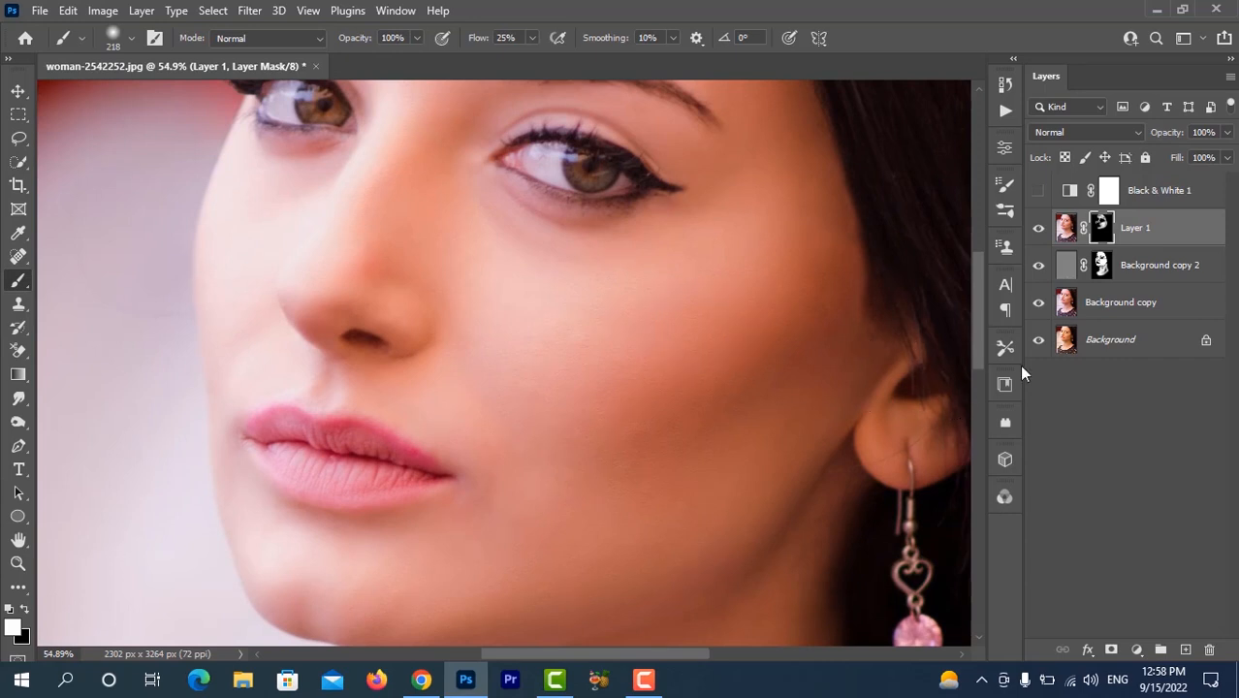
- Compare the finished retouch with the original portrait by repeatedly isolating the Background layer and restoring the other layers
{"action": "left_click", "coordinate": [1039, 341], "text": "alt"}
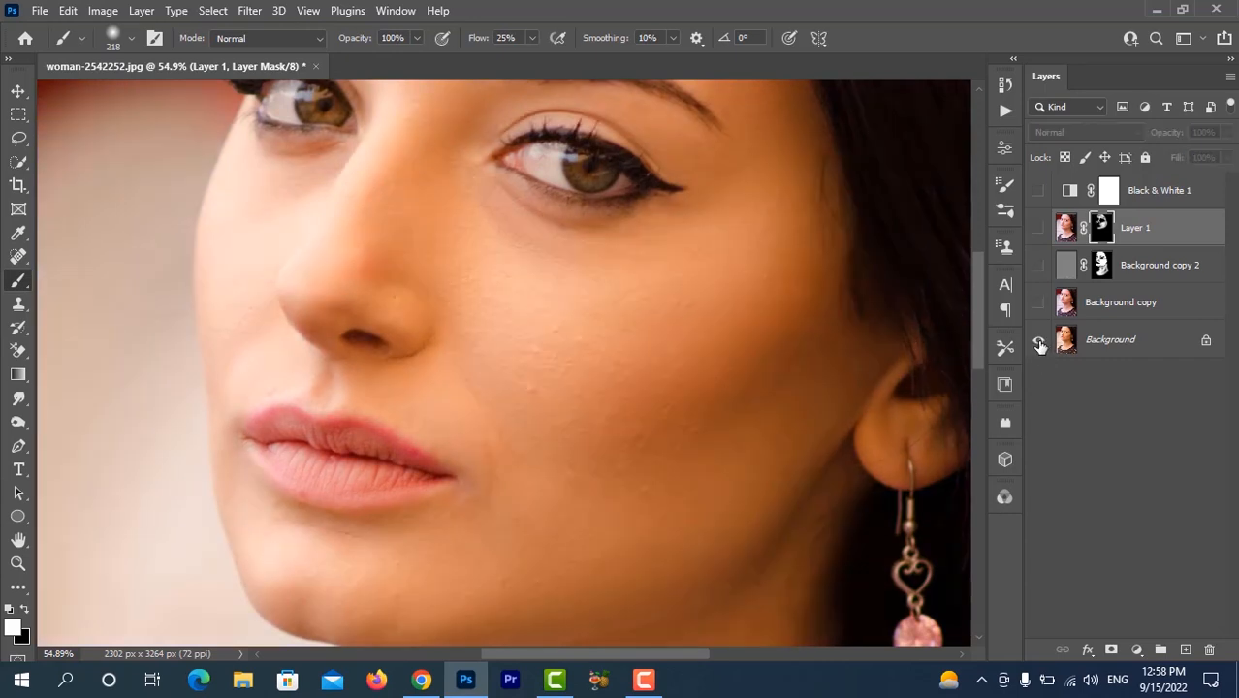
{"action": "left_click", "coordinate": [1040, 341], "text": "alt"}
{"action": "left_click", "coordinate": [1040, 341], "text": "alt"}
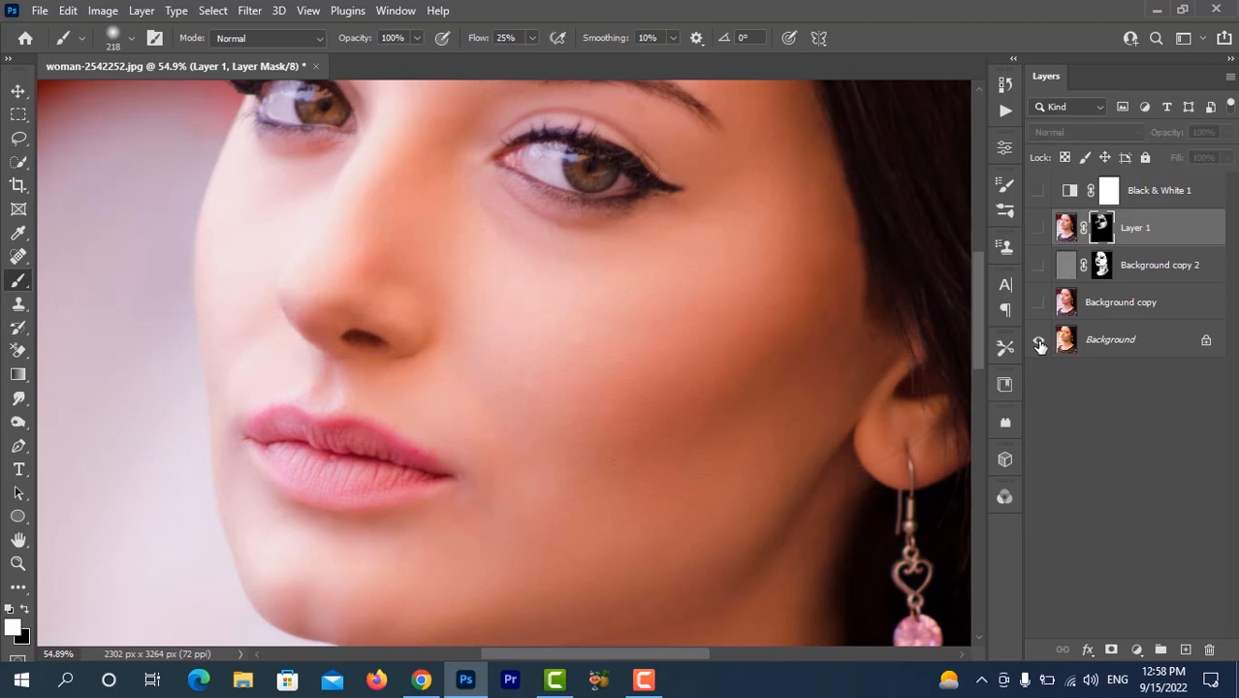
{"action": "left_click", "coordinate": [1039, 342], "text": "alt"}
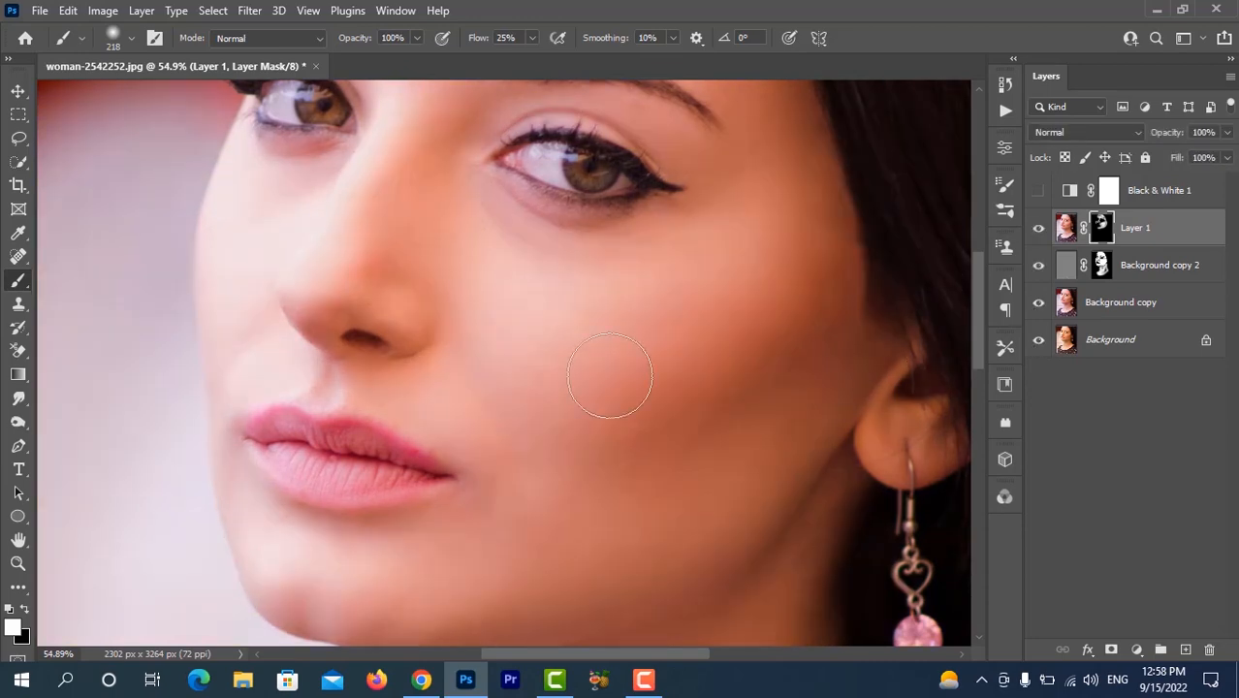
{"action": "scroll", "coordinate": [530, 364], "scroll_direction": "down", "scroll_amount": 3}
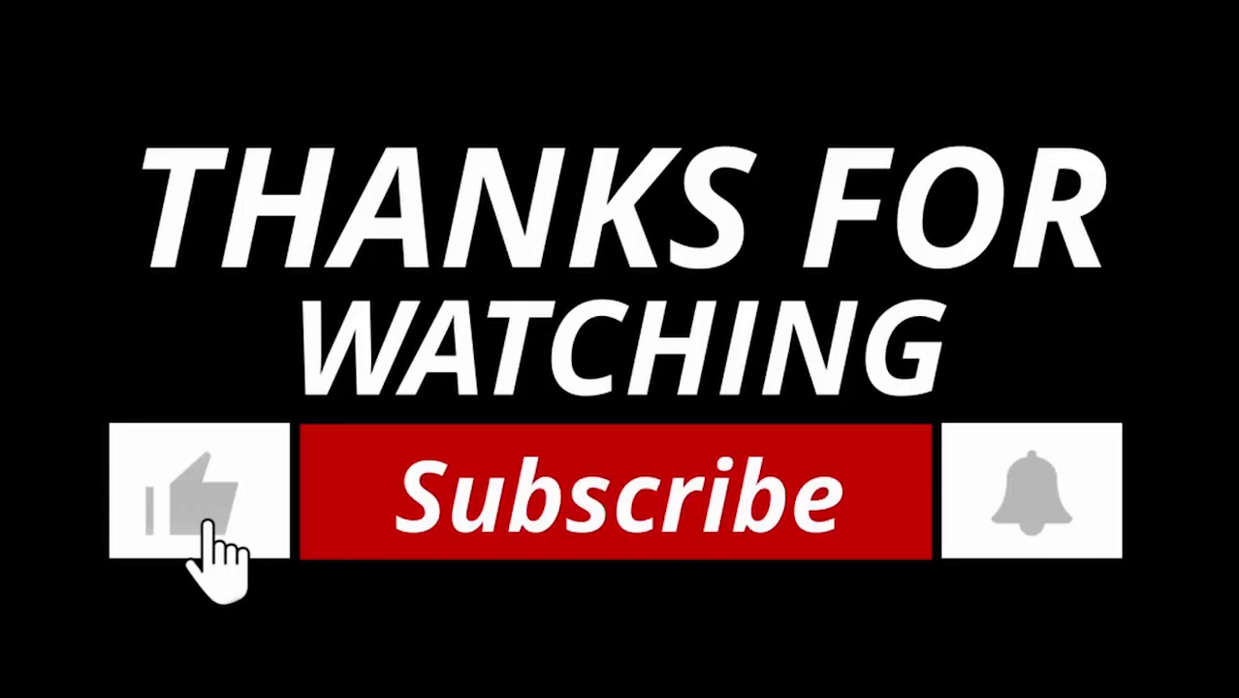